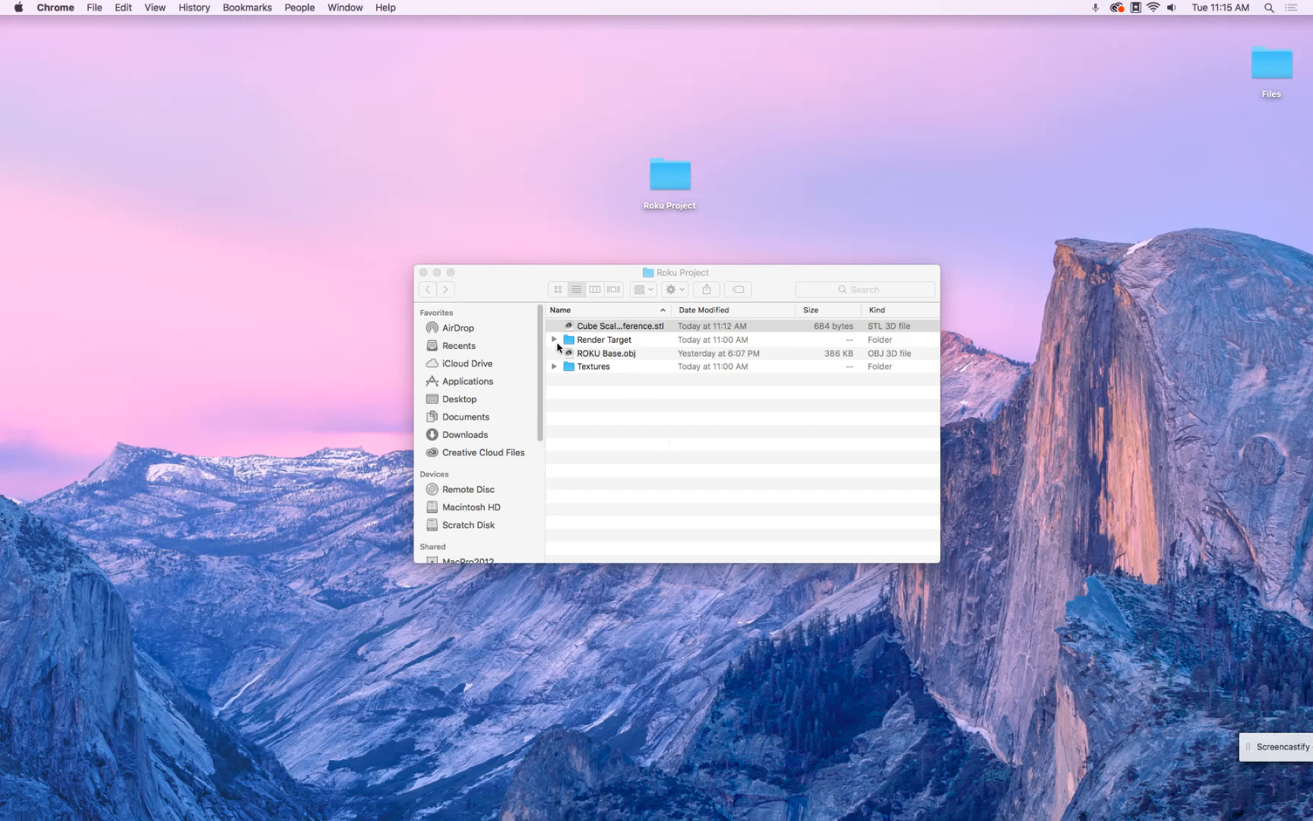
Preview the first screenshot in the Render Target folder to study the reference image of the Roku box
left_click(554, 339)
left_click(593, 357)
key("space")
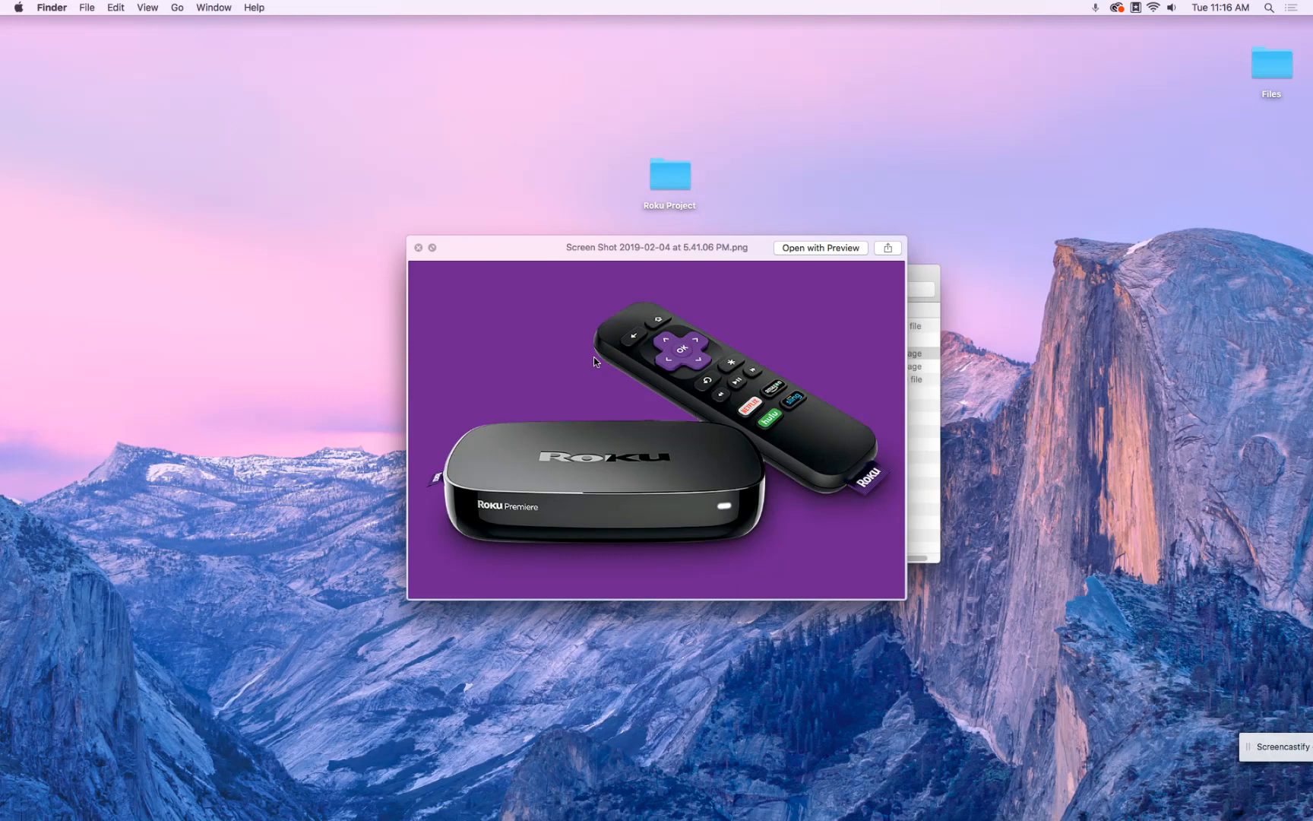
key("space")
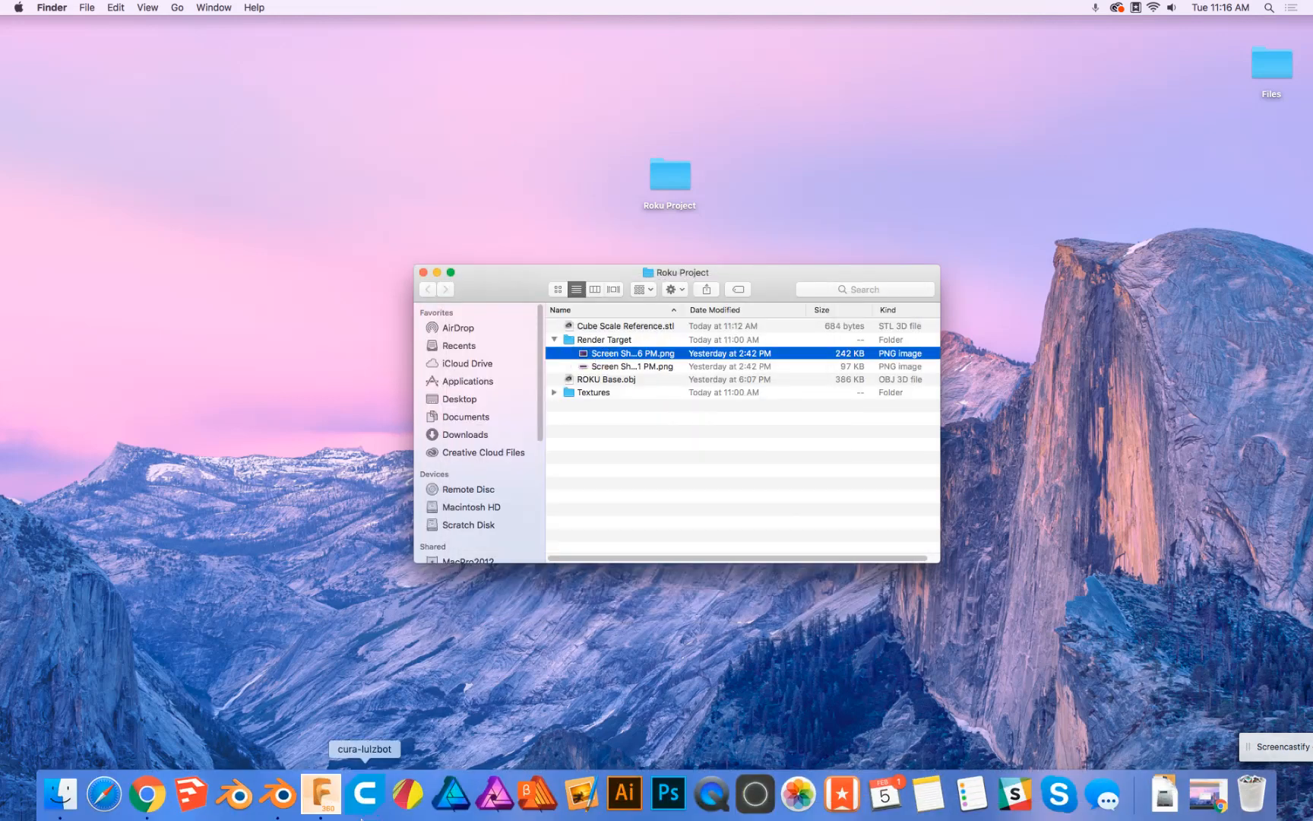
Switch to Blender and compare the Roku model's body and side tag with the render target image
left_click(279, 797)
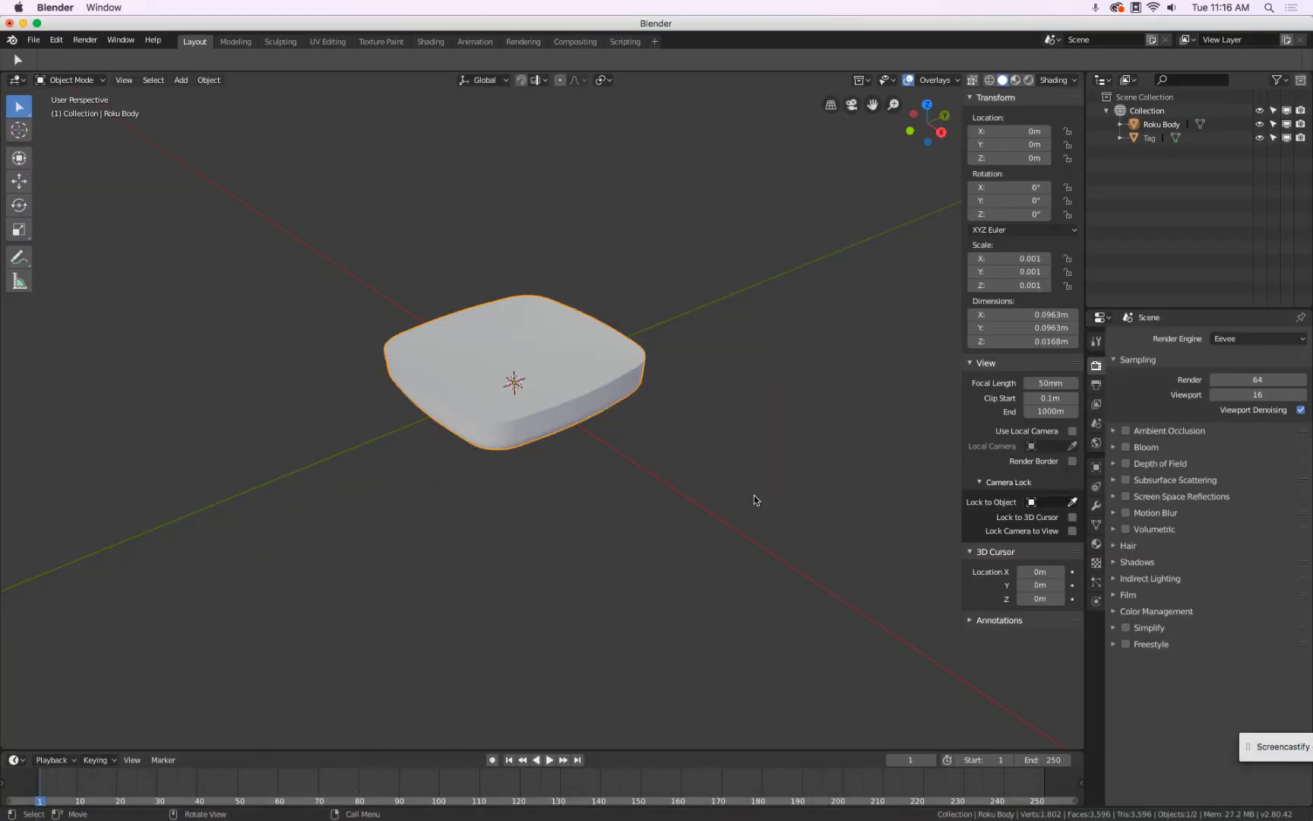
middle_click_drag(718, 510, 235, 500)
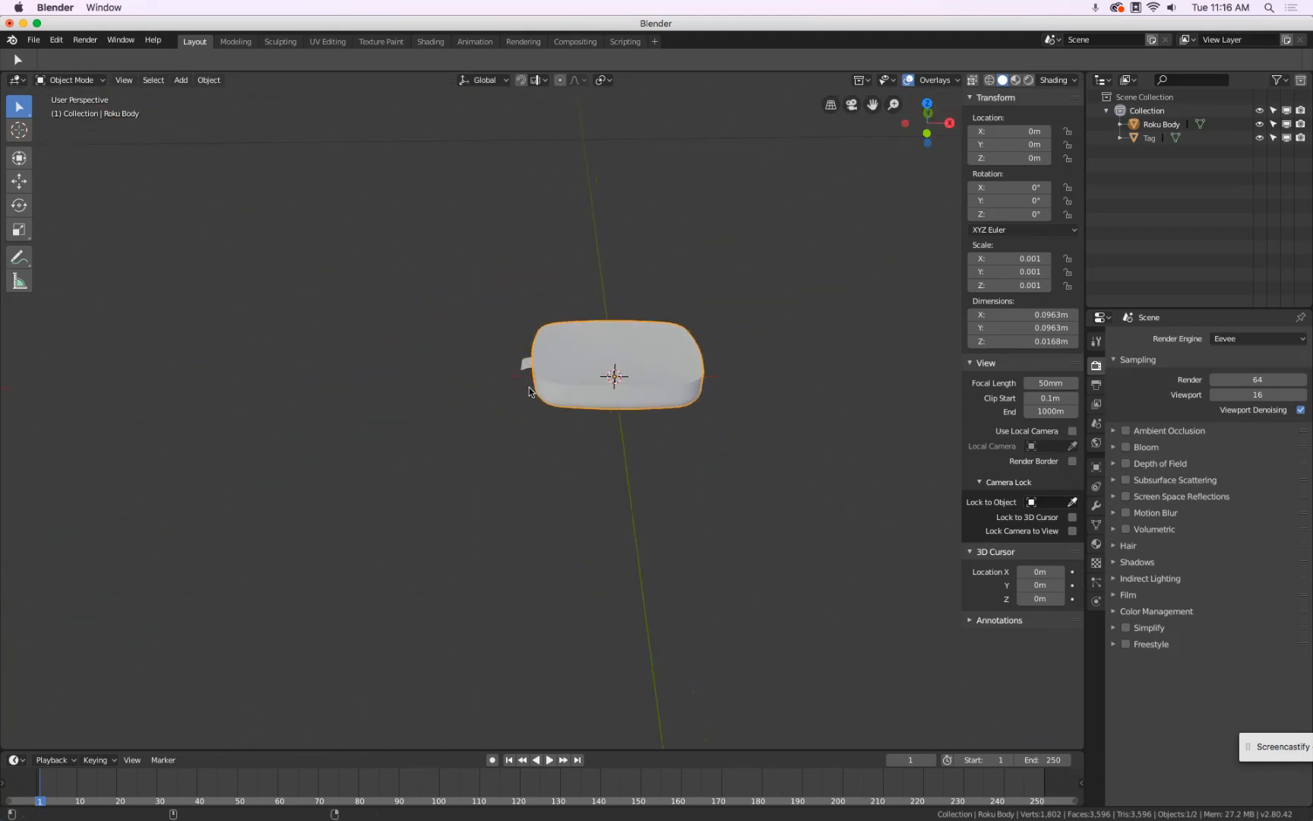
key("super+Tab")
key("space")
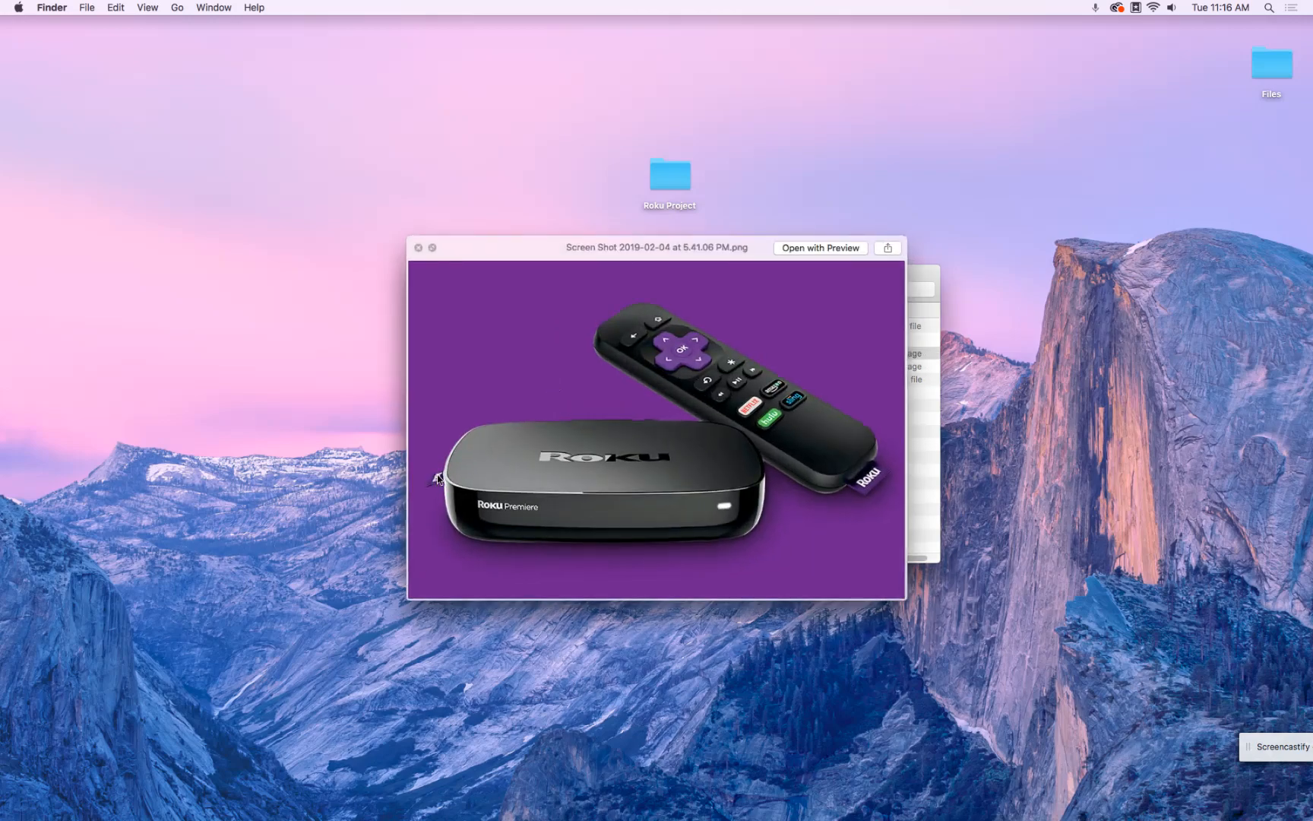
key("space")
key("super+Tab")
scroll(642, 408, "up", 1)
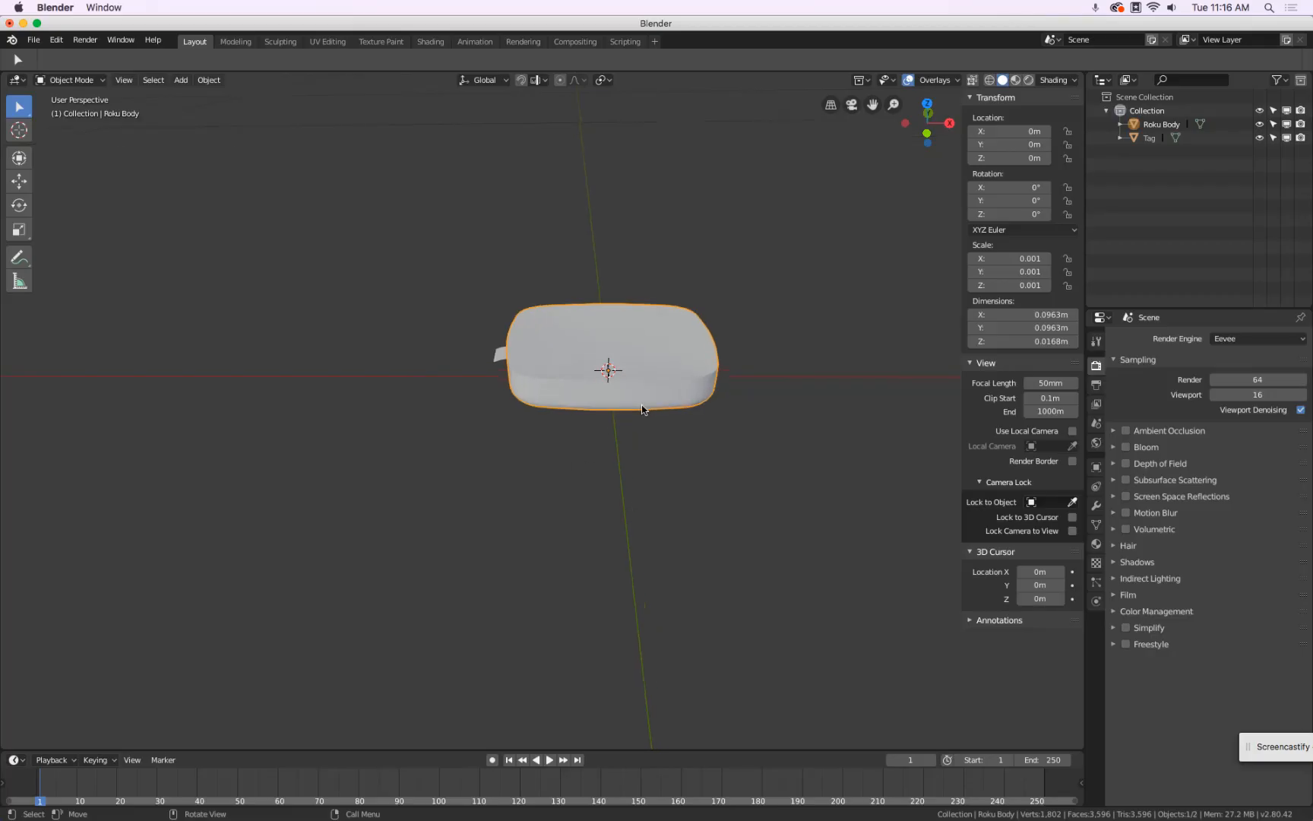
Add a camera to the scene at the Roku model
scroll(644, 418, "down", 4)
middle_click_drag(501, 430, 550, 418)
key("shift+a")
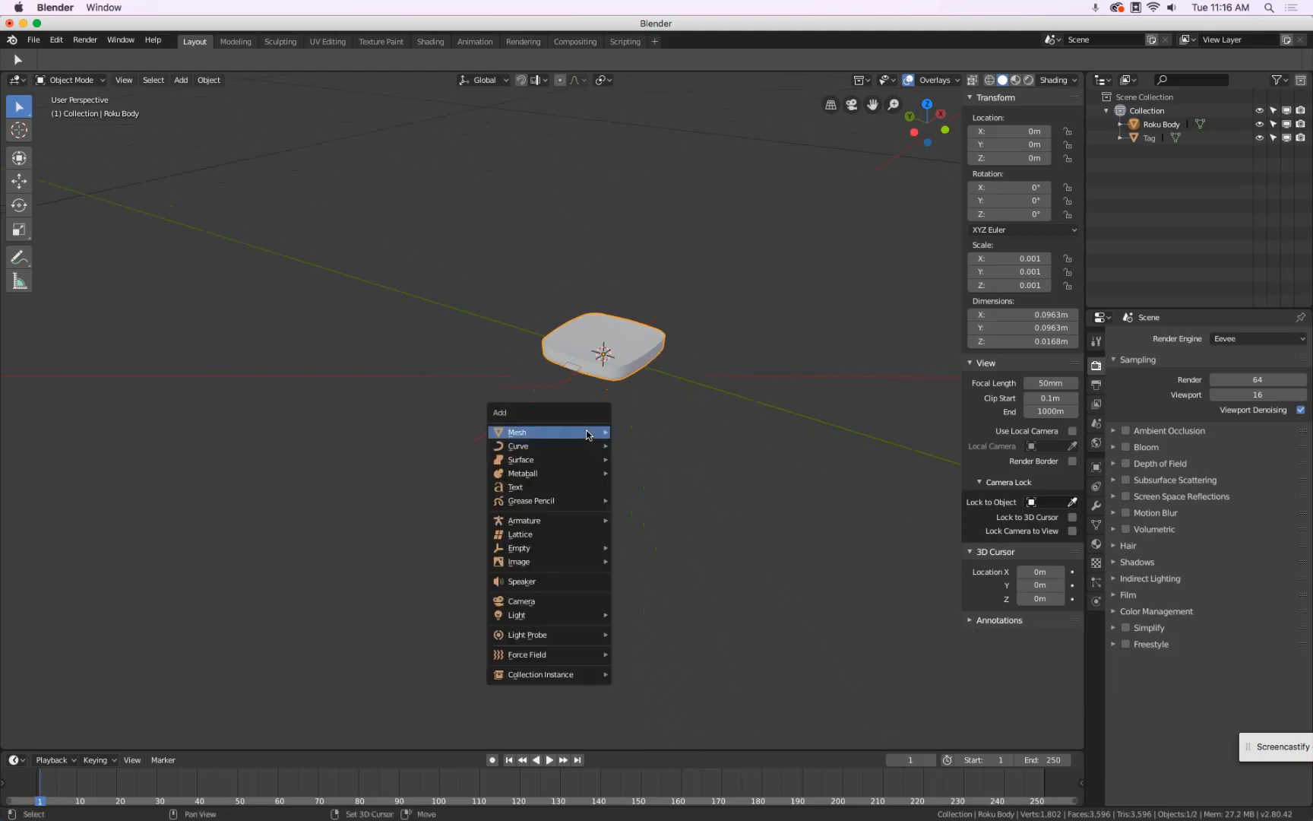
left_click(557, 600)
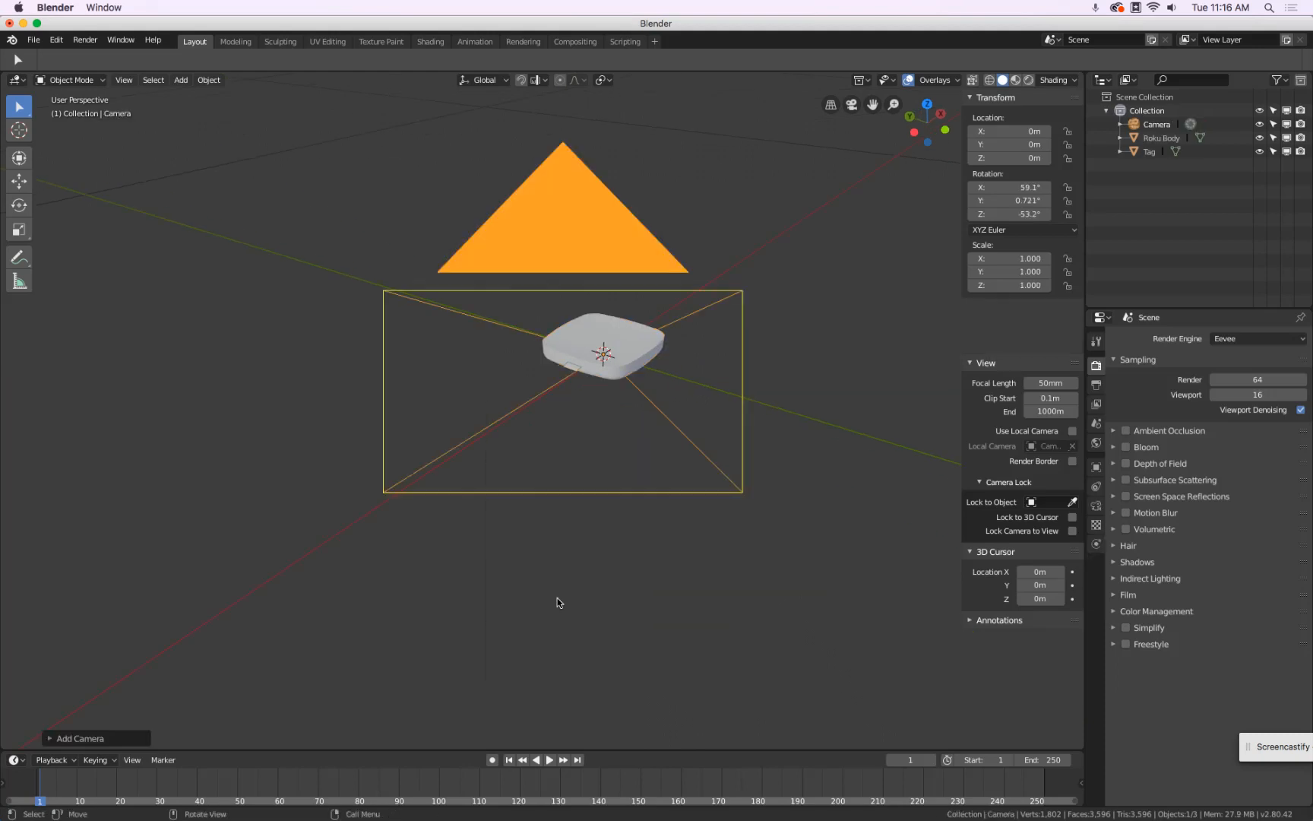
Move the camera away from the Roku model along the global Y axis to about -0.307 m
middle_click_drag(513, 501, 307, 378)
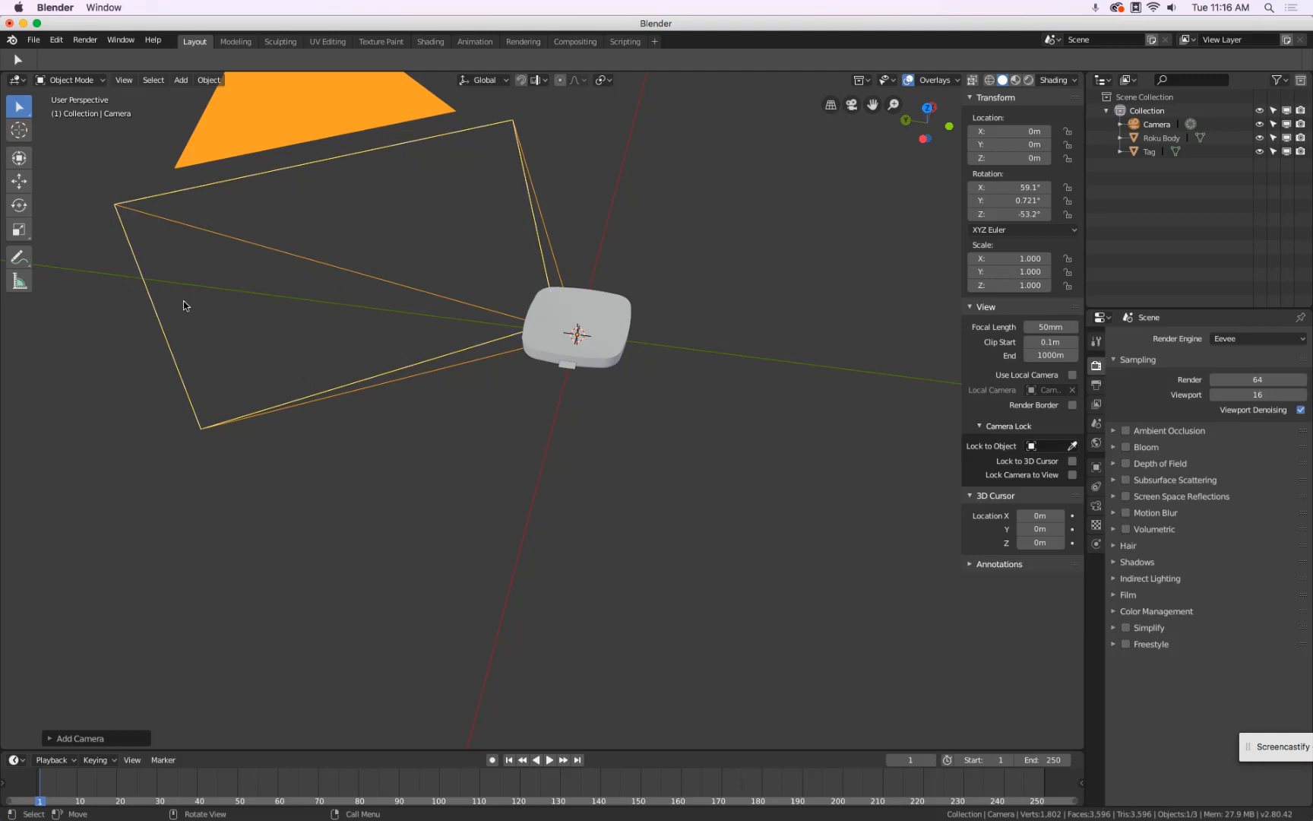
left_click(20, 184)
left_click_drag(525, 327, 860, 383)
Scale the camera object down to about 0.034 on all axes
middle_click_drag(718, 466, 697, 439)
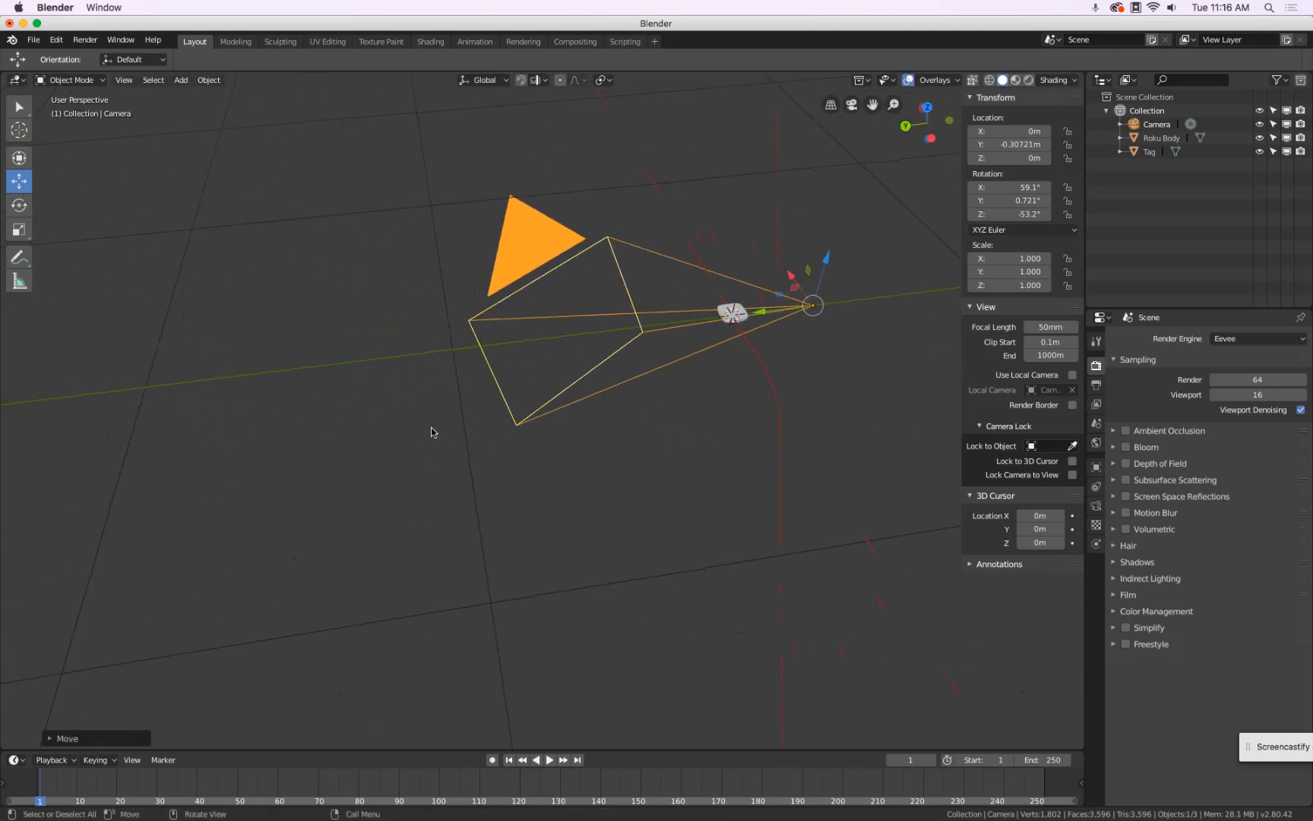
key("s")
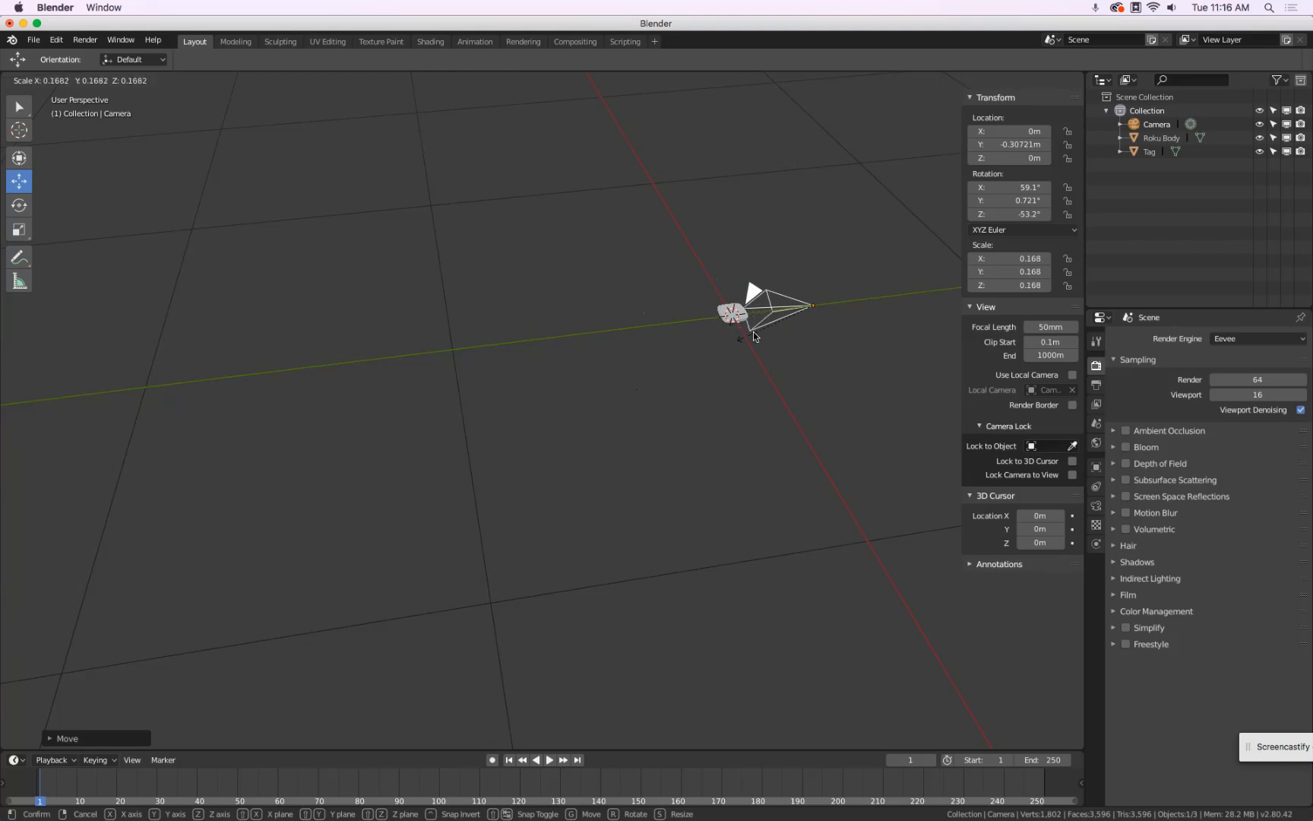
left_click(801, 311)
Set the camera's X, Y and Z rotation to 0°
scroll(858, 296, "up", 4)
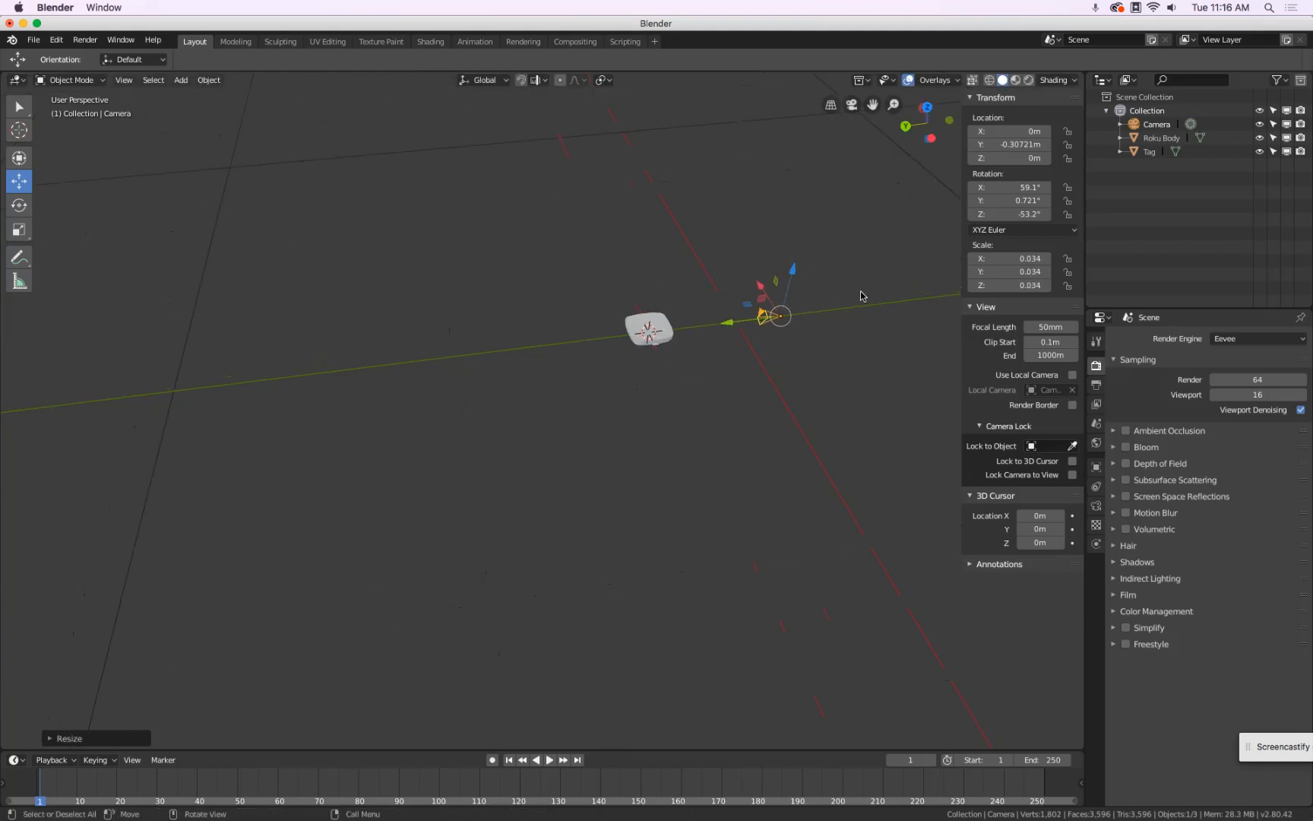
left_click_drag(1006, 187, 1006, 214)
type("0")
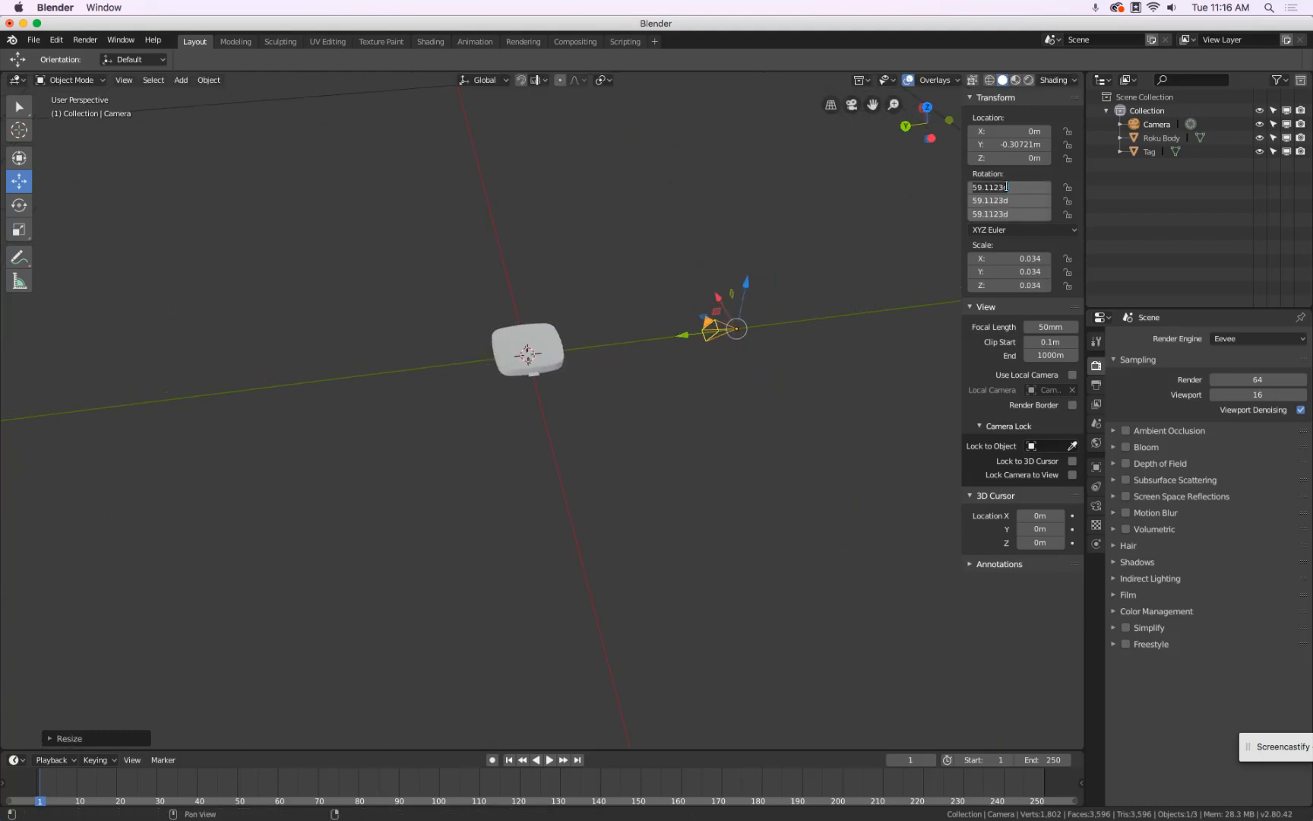
key("Return")
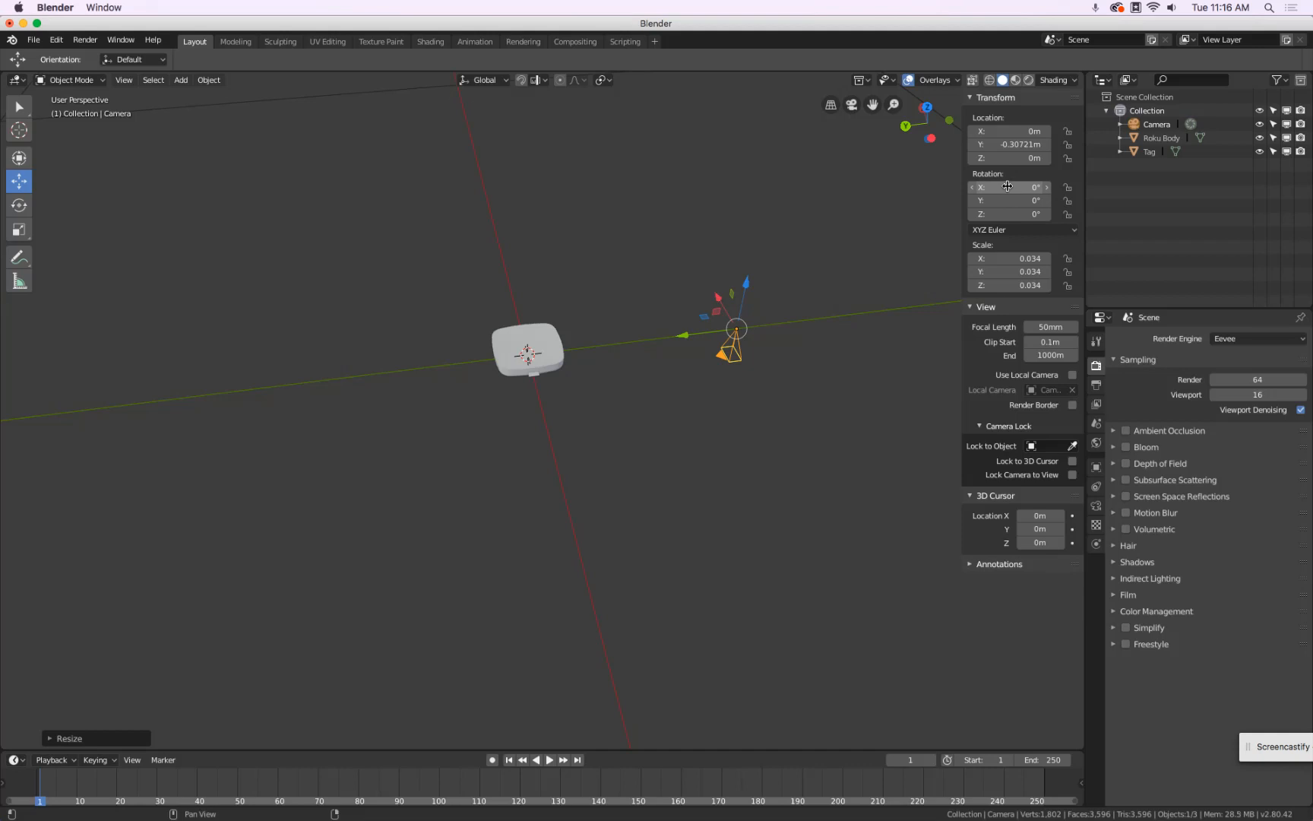
Raise the camera to about 0.054 m in Z and set its X rotation to 75.7° to face the Roku model
middle_click_drag(818, 565, 787, 547)
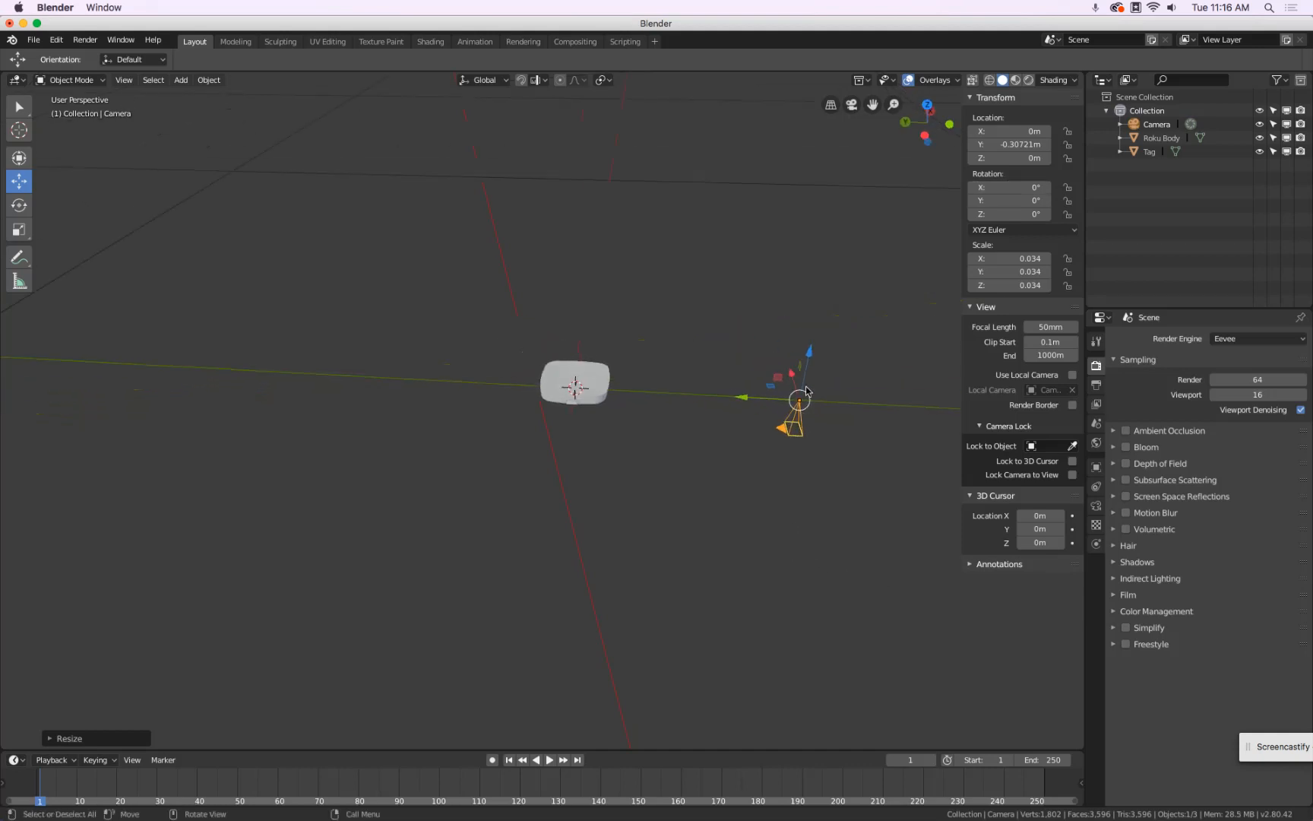
left_click_drag(809, 351, 818, 322)
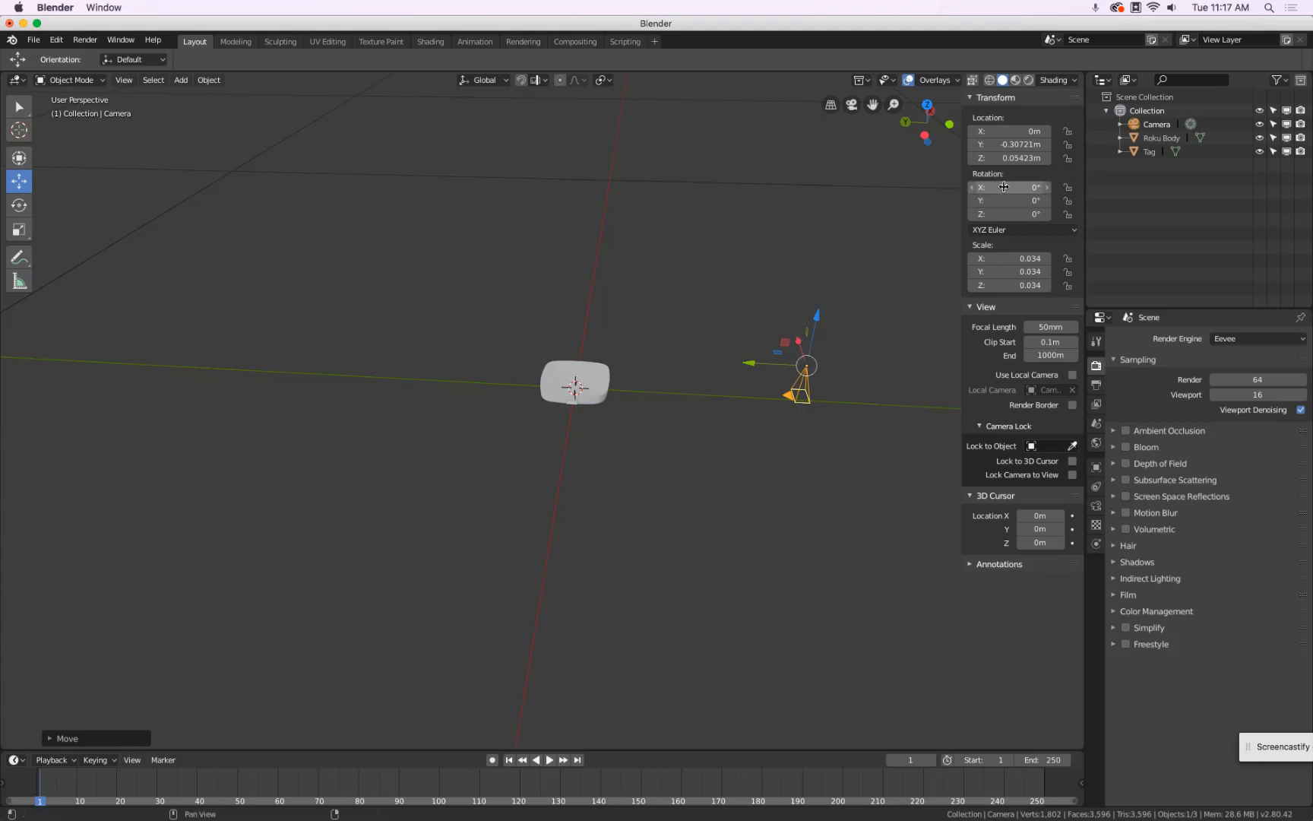
left_click_drag(993, 188, 1310, 281)
middle_click_drag(779, 382, 678, 375)
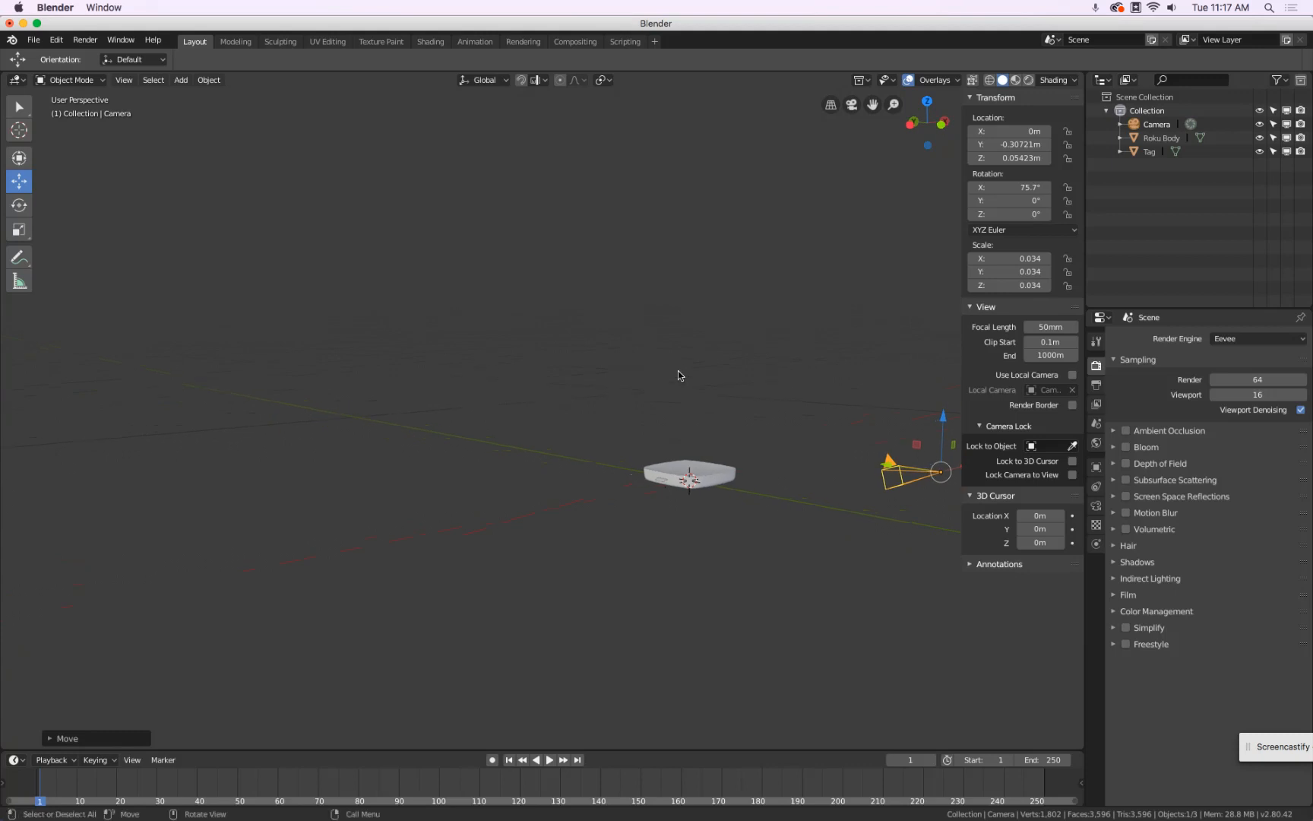
Split the 3D viewport into two side-by-side views and show the camera perspective in one of them
left_click(852, 105)
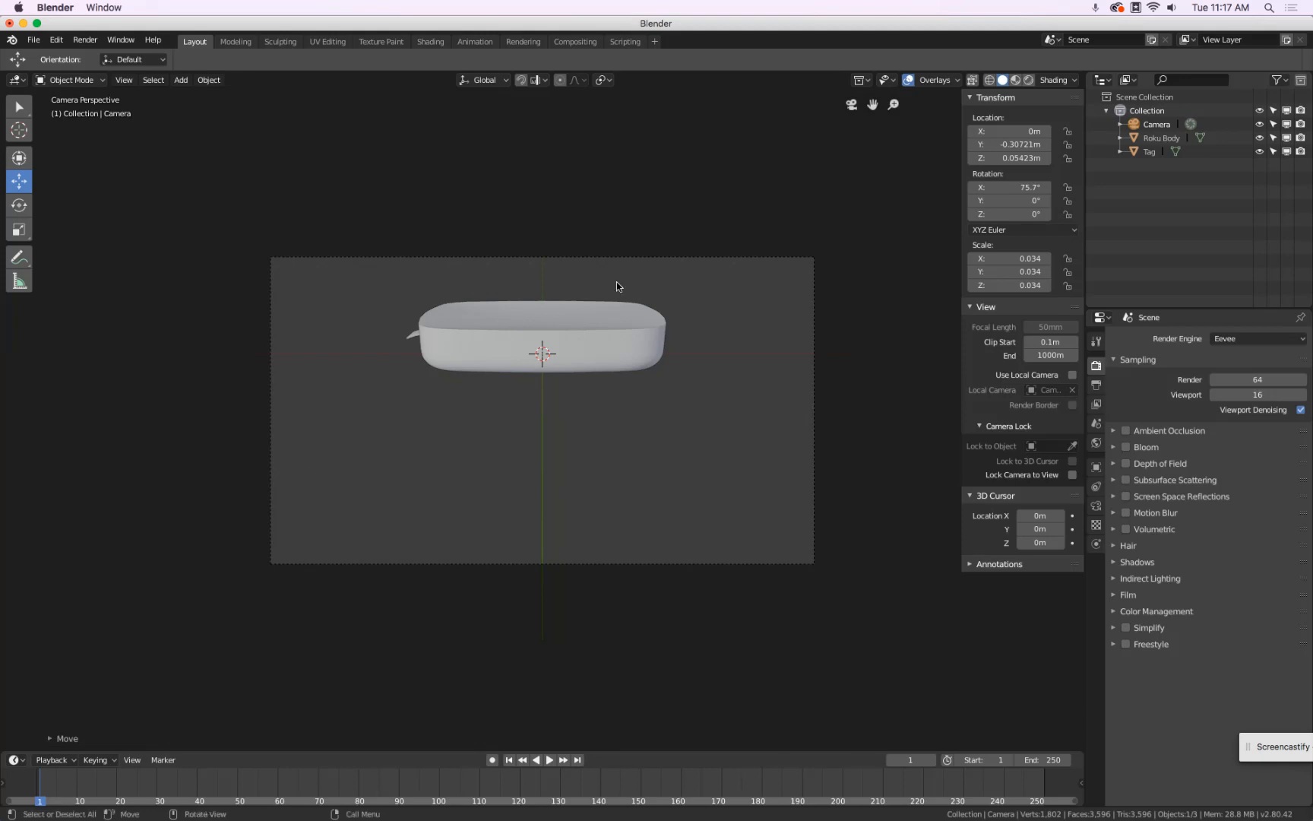
left_click(852, 106)
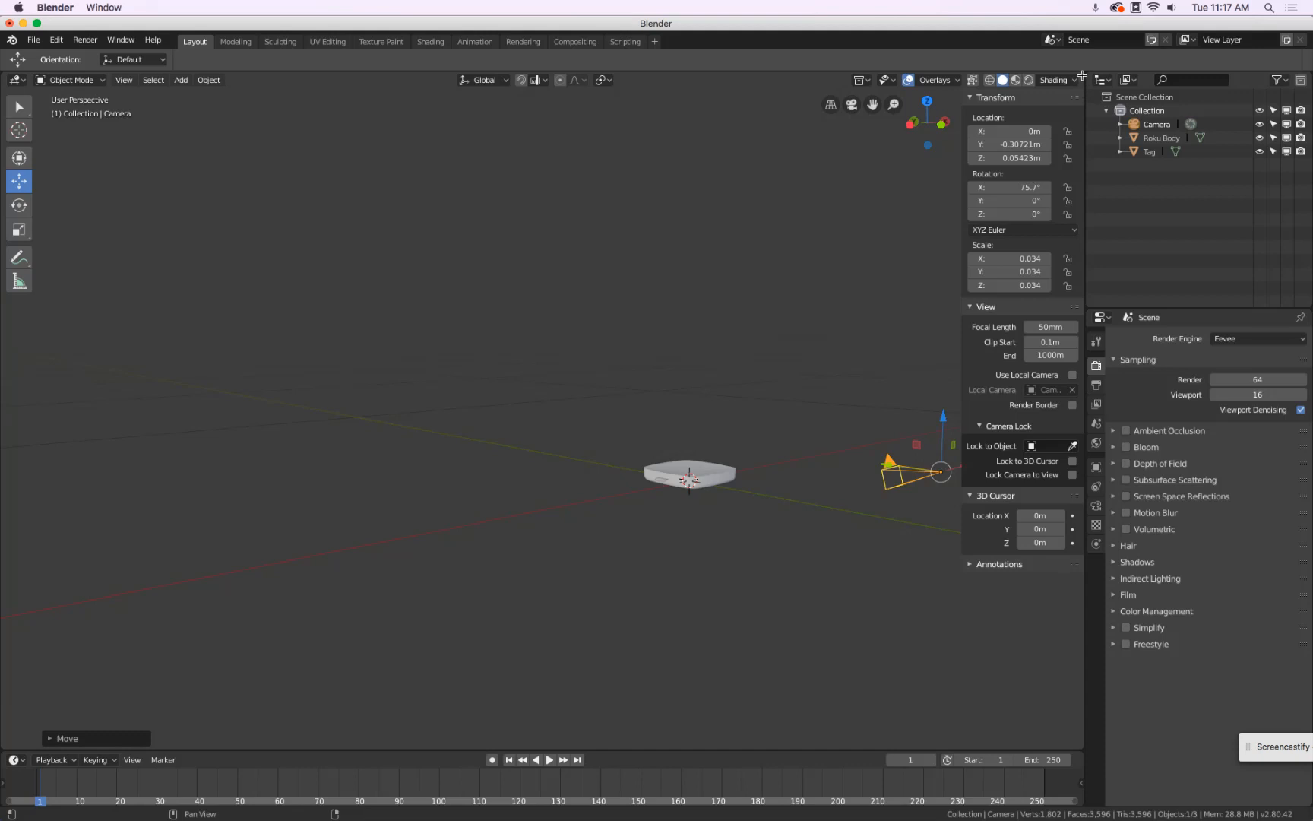
left_click_drag(1082, 76, 425, 116)
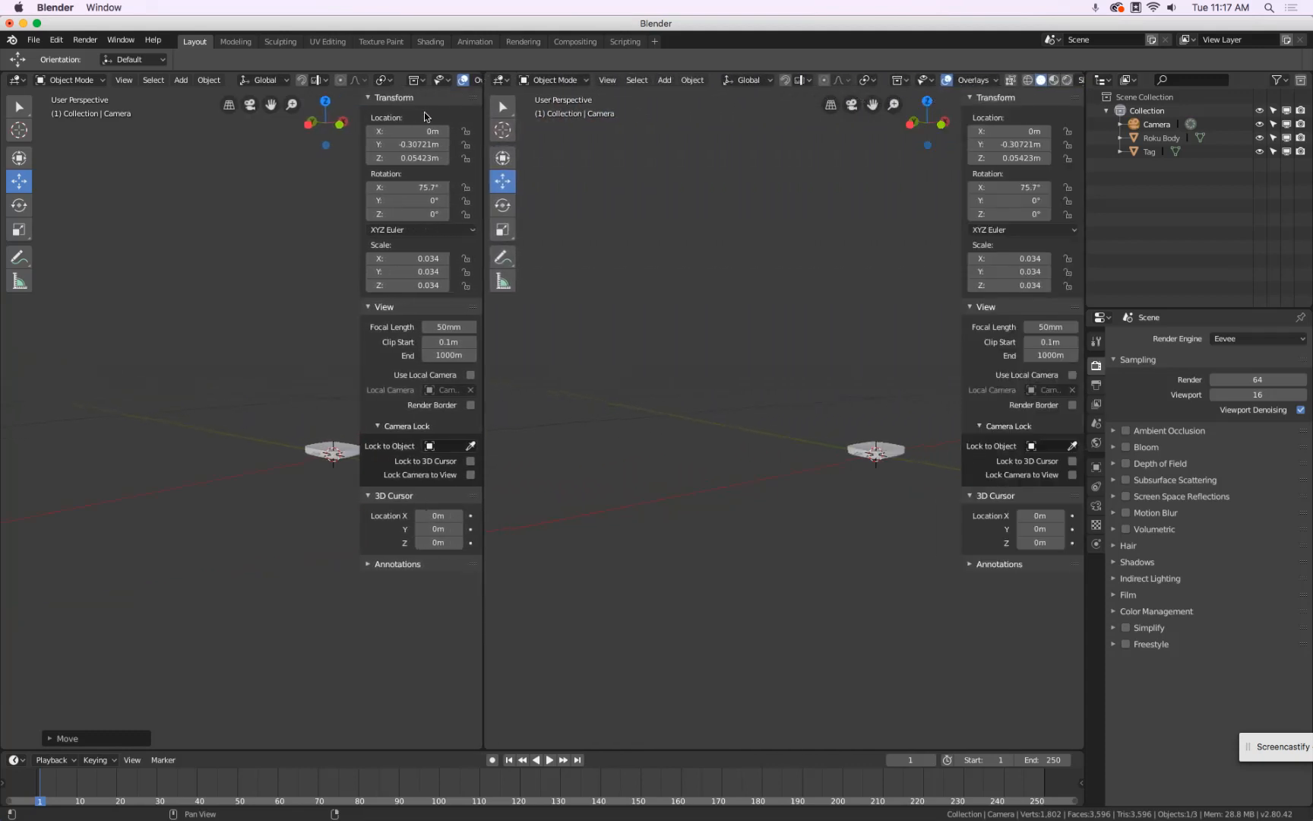
left_click(250, 104)
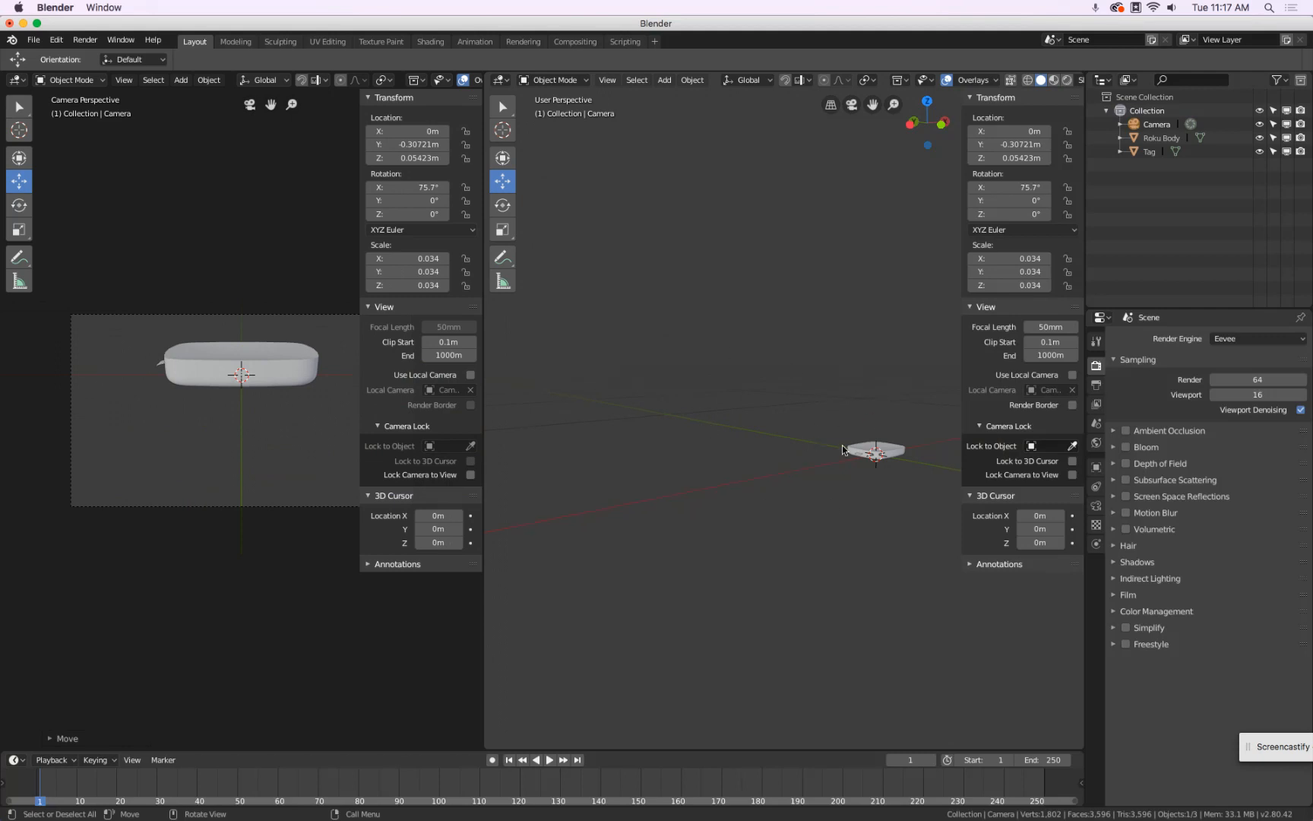
Hide the camera view's toolbar and sidebar, and enlarge the timeline area
key("t")
key("n")
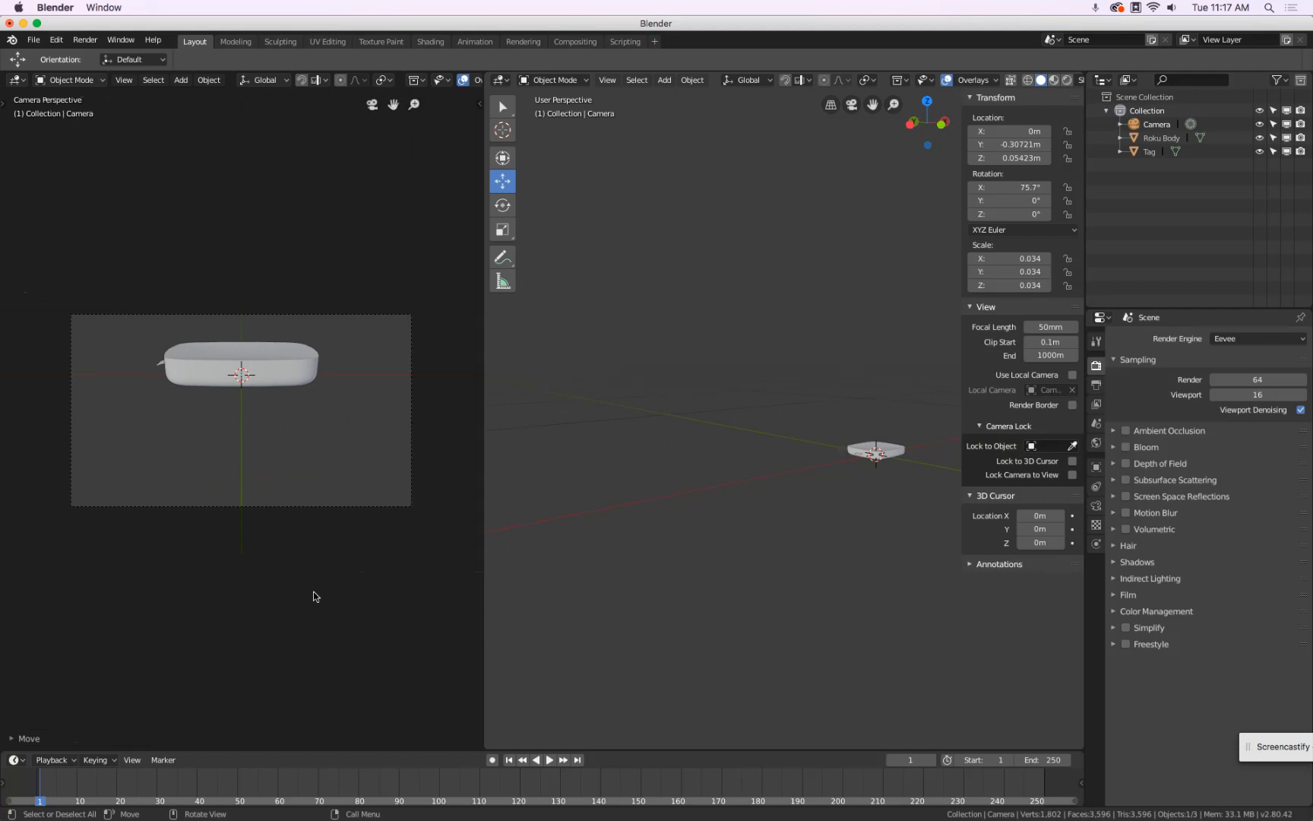
left_click_drag(377, 750, 373, 626)
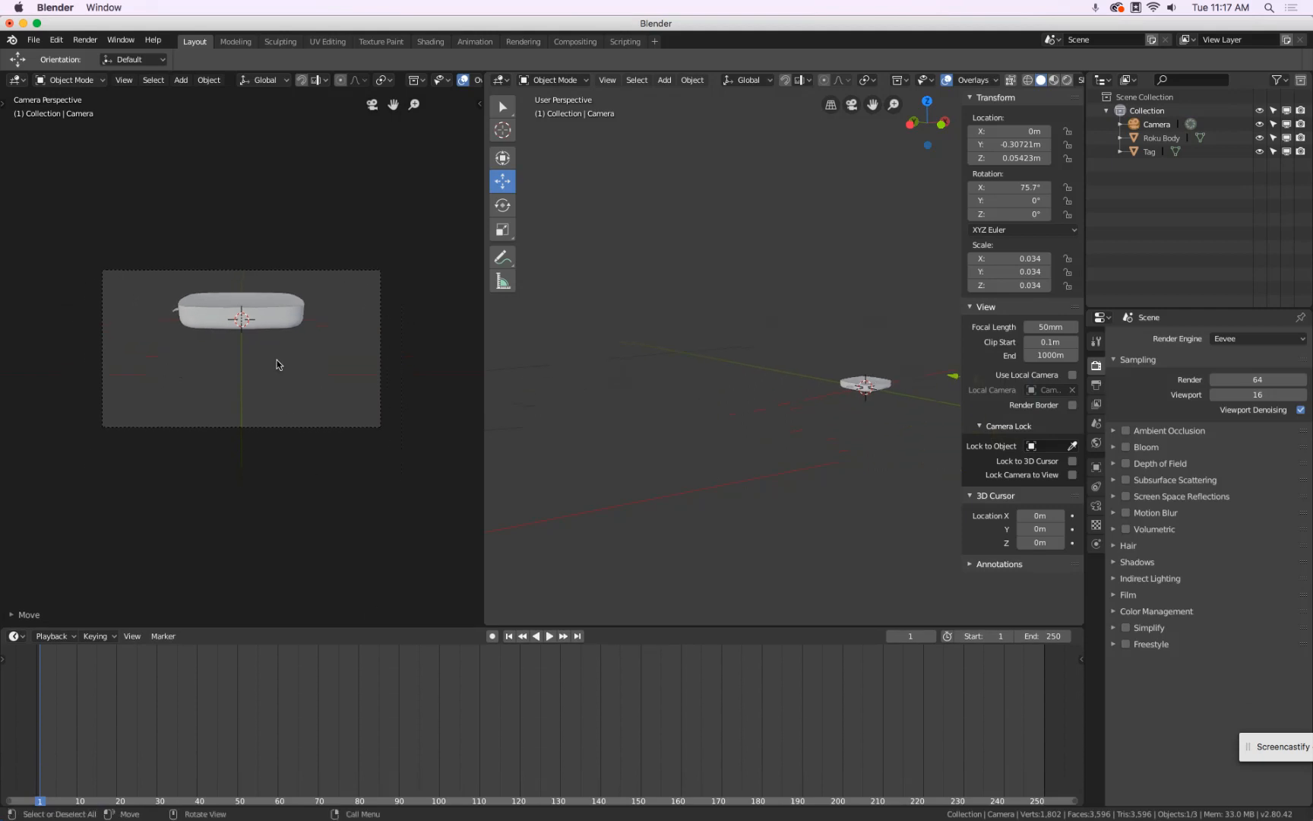
scroll(278, 364, "up", 2)
Raise the camera vertically to about 0.088 m in Z so the model sits more centrally in the frame
middle_click_drag(695, 419, 854, 441)
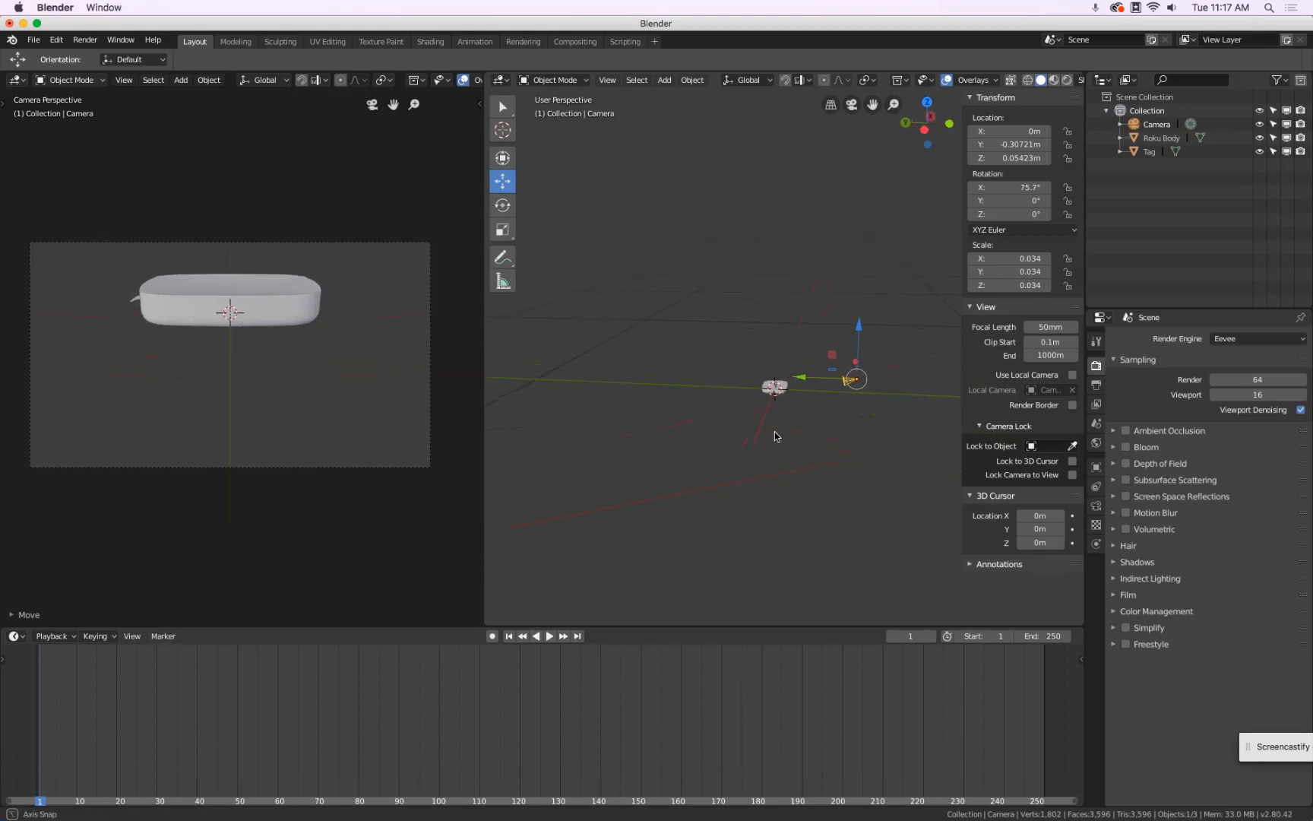
scroll(872, 433, "up", 5)
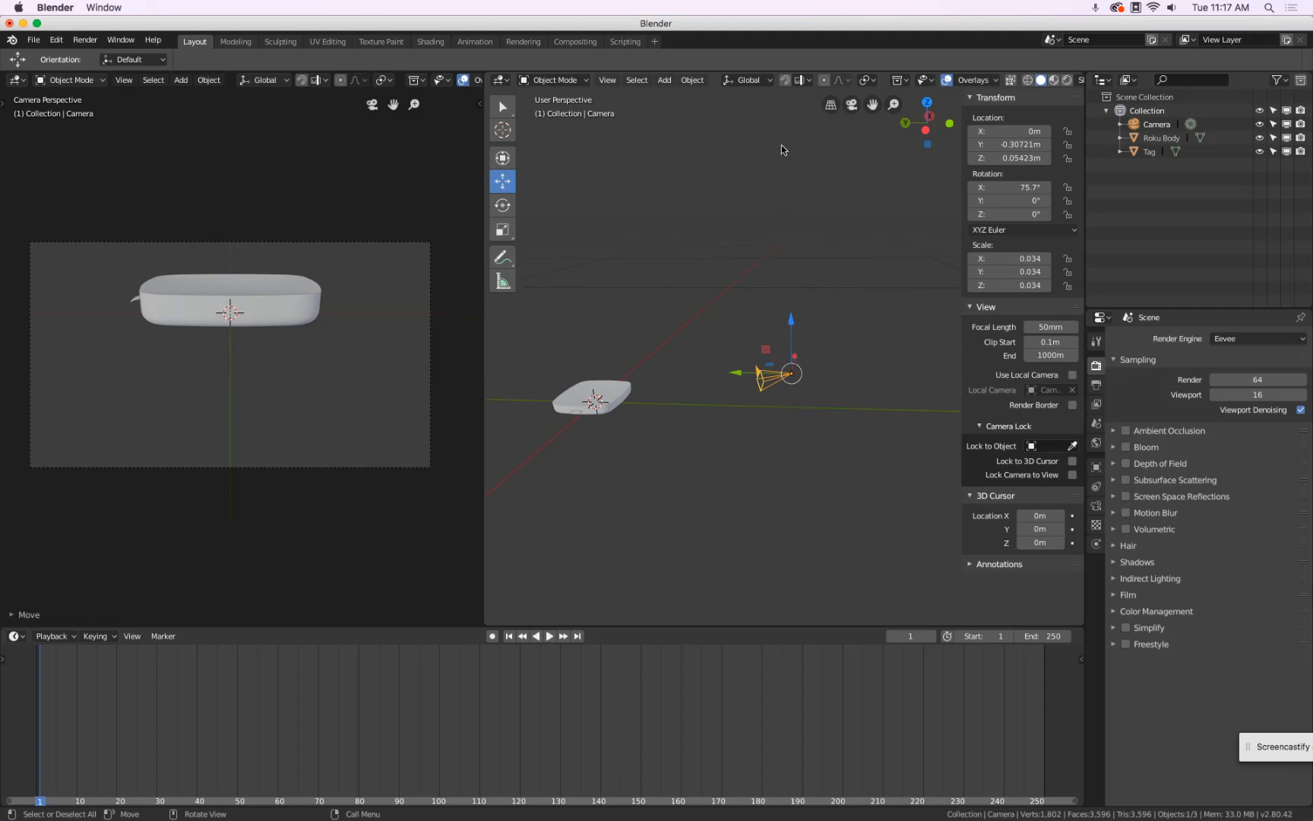
left_click(763, 81)
mouse_move(795, 325)
left_mouse_down()
mouse_move(799, 262)
mouse_move(806, 306)
left_mouse_up()
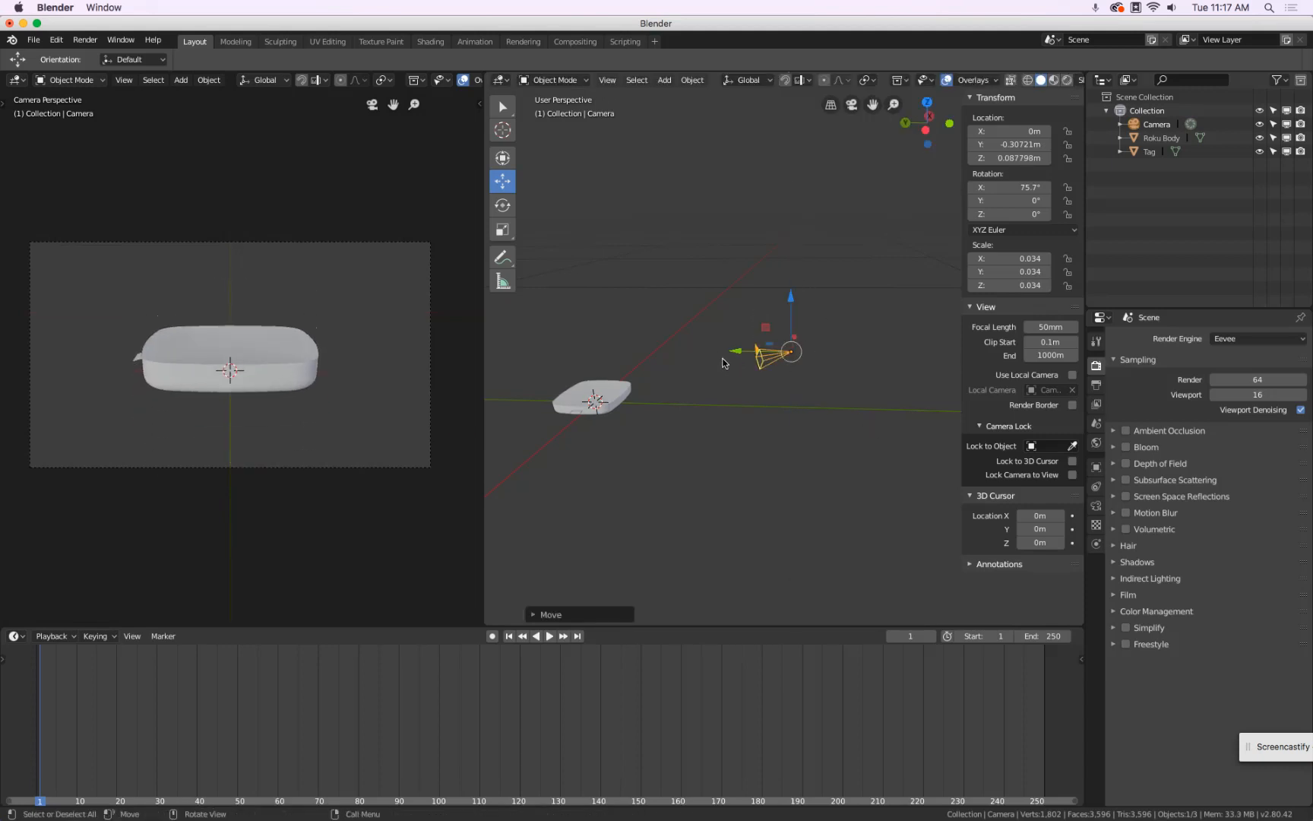
Using the Local transform orientation, move the camera back and up to about Y -0.329 m, Z 0.105 m, and tilt it to 72.8° in X
left_click(752, 82)
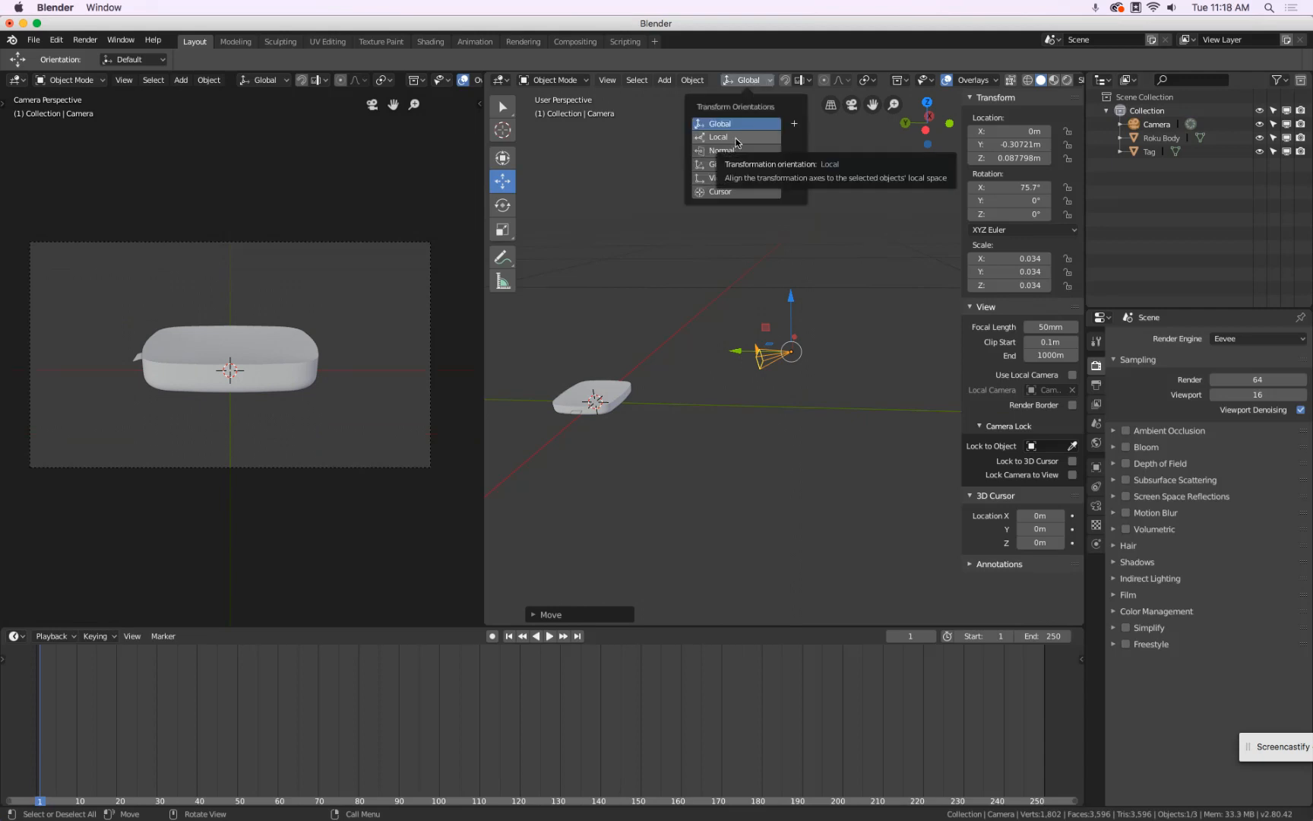
left_click(736, 139)
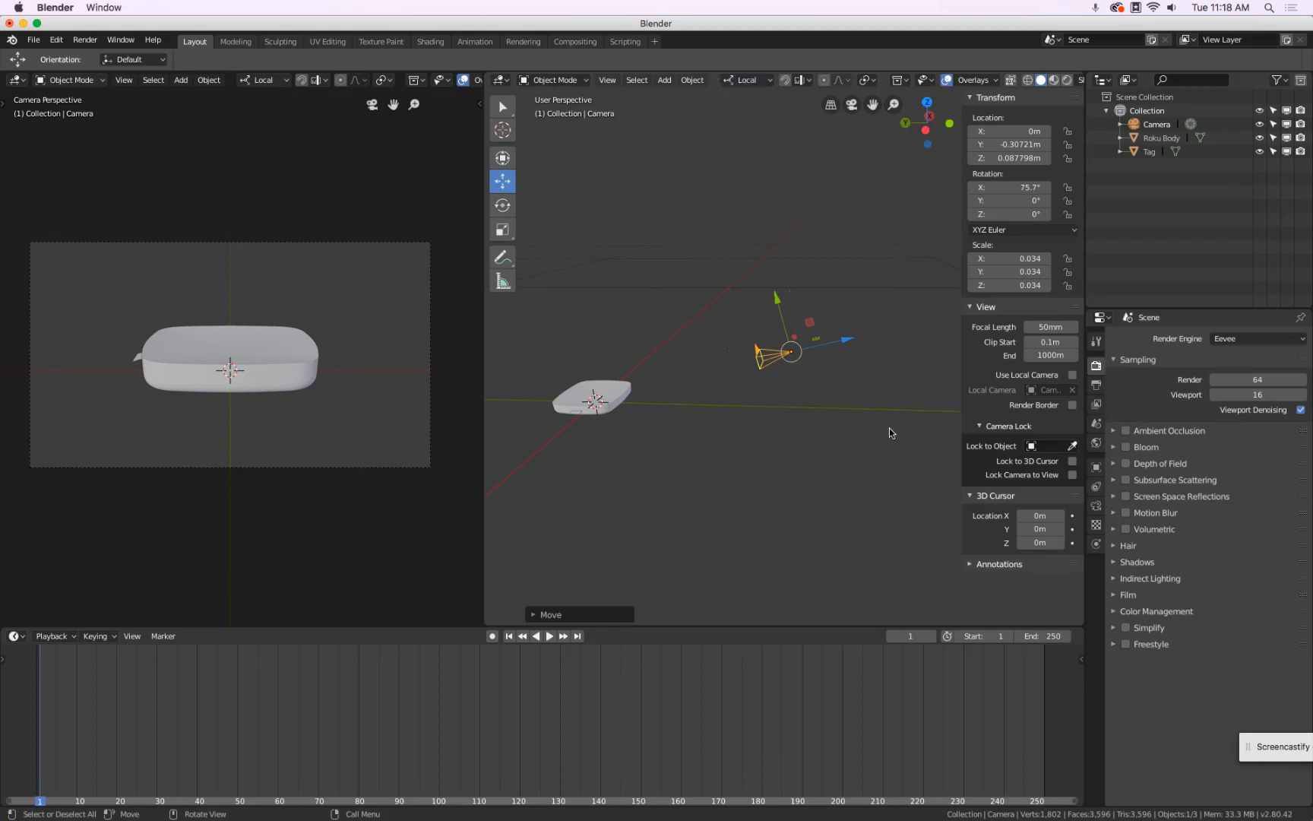
key("g")
key("z")
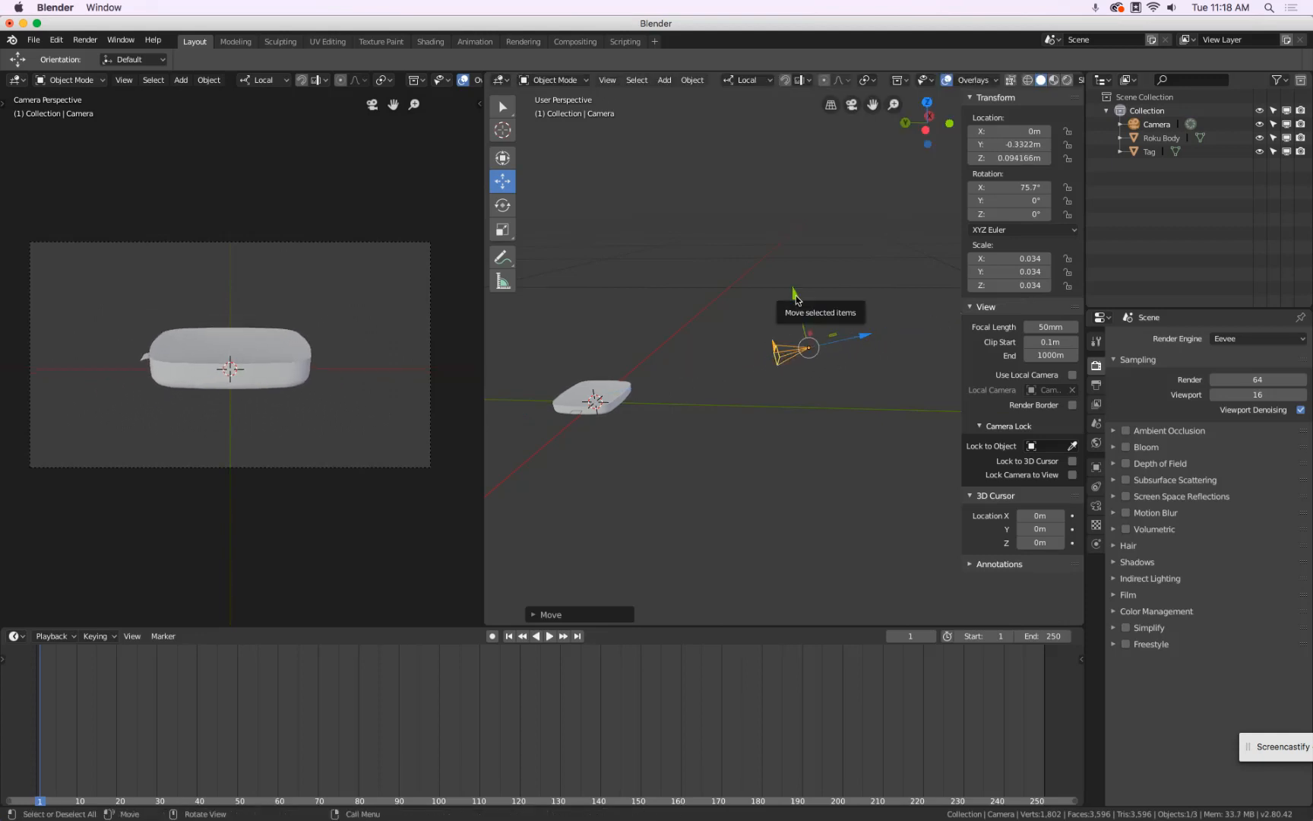
mouse_move(796, 292)
left_mouse_down()
mouse_move(787, 254)
mouse_move(804, 334)
mouse_move(792, 286)
left_mouse_up()
left_click_drag(1011, 187, 1033, 220)
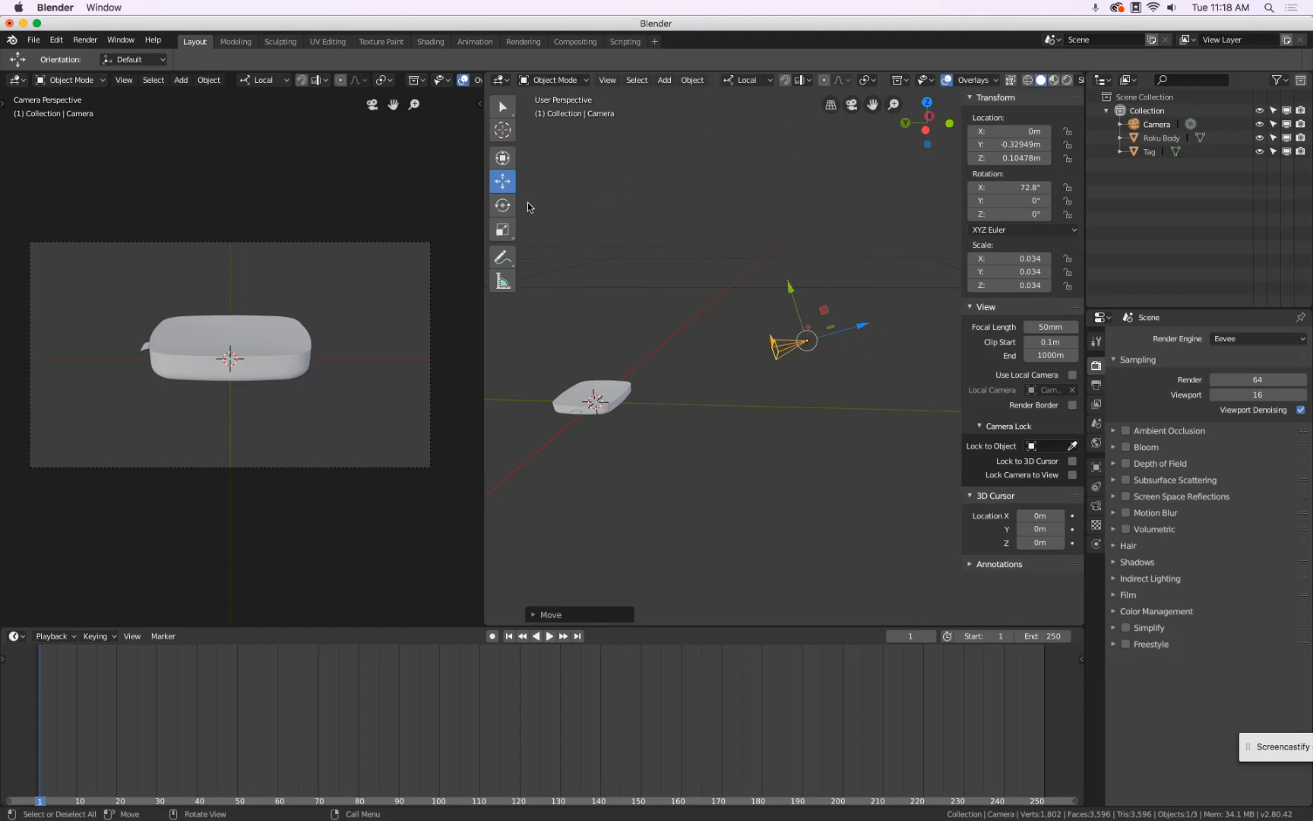
left_click(502, 205)
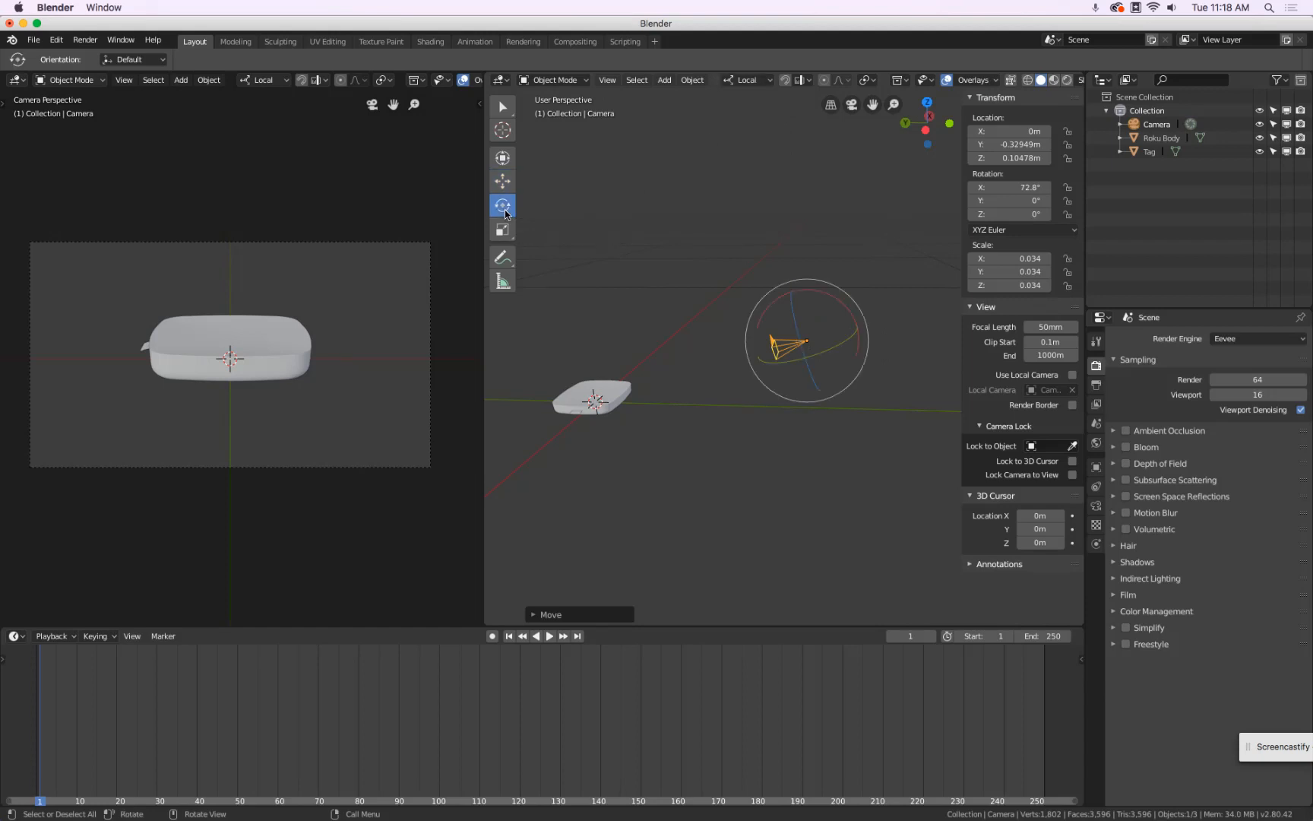
middle_click_drag(944, 249, 870, 264)
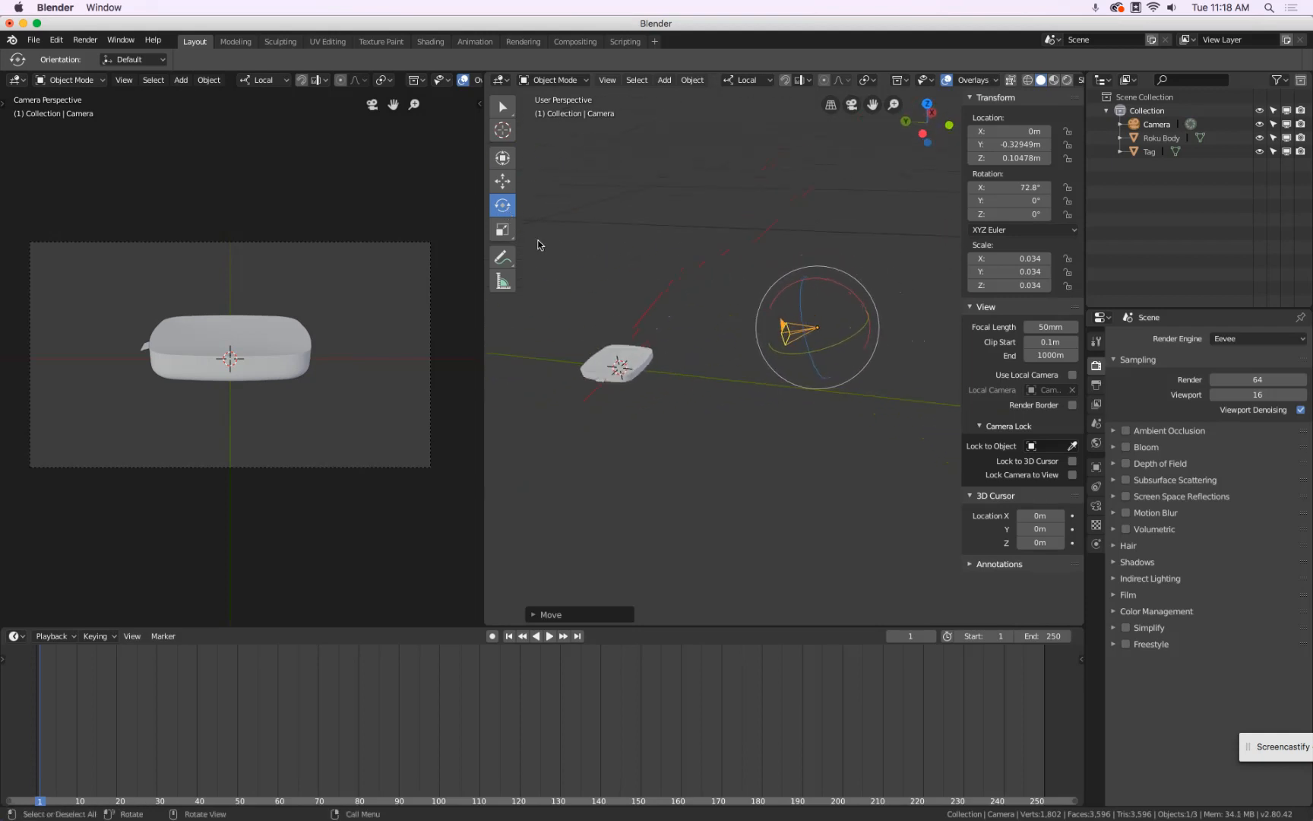
left_click(503, 158)
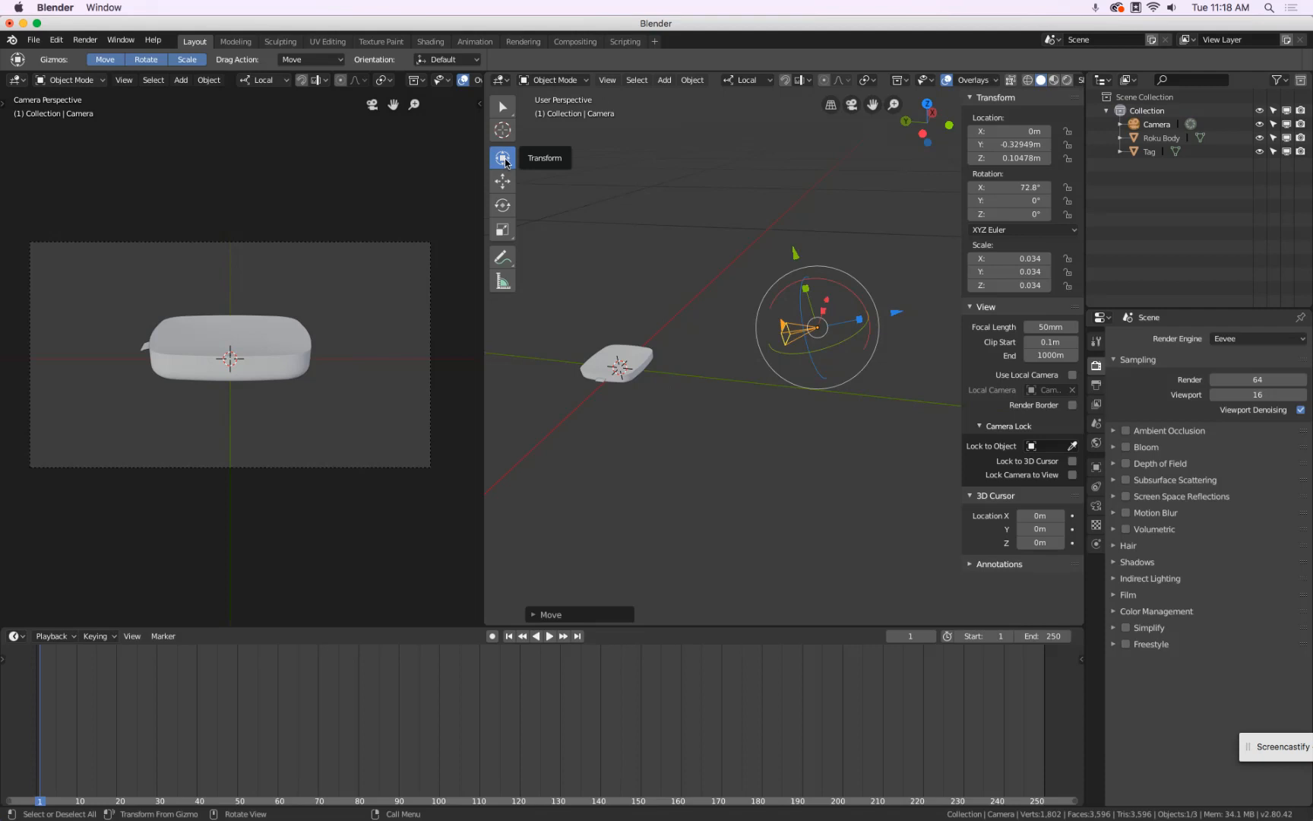
left_click(503, 180)
left_click(507, 205)
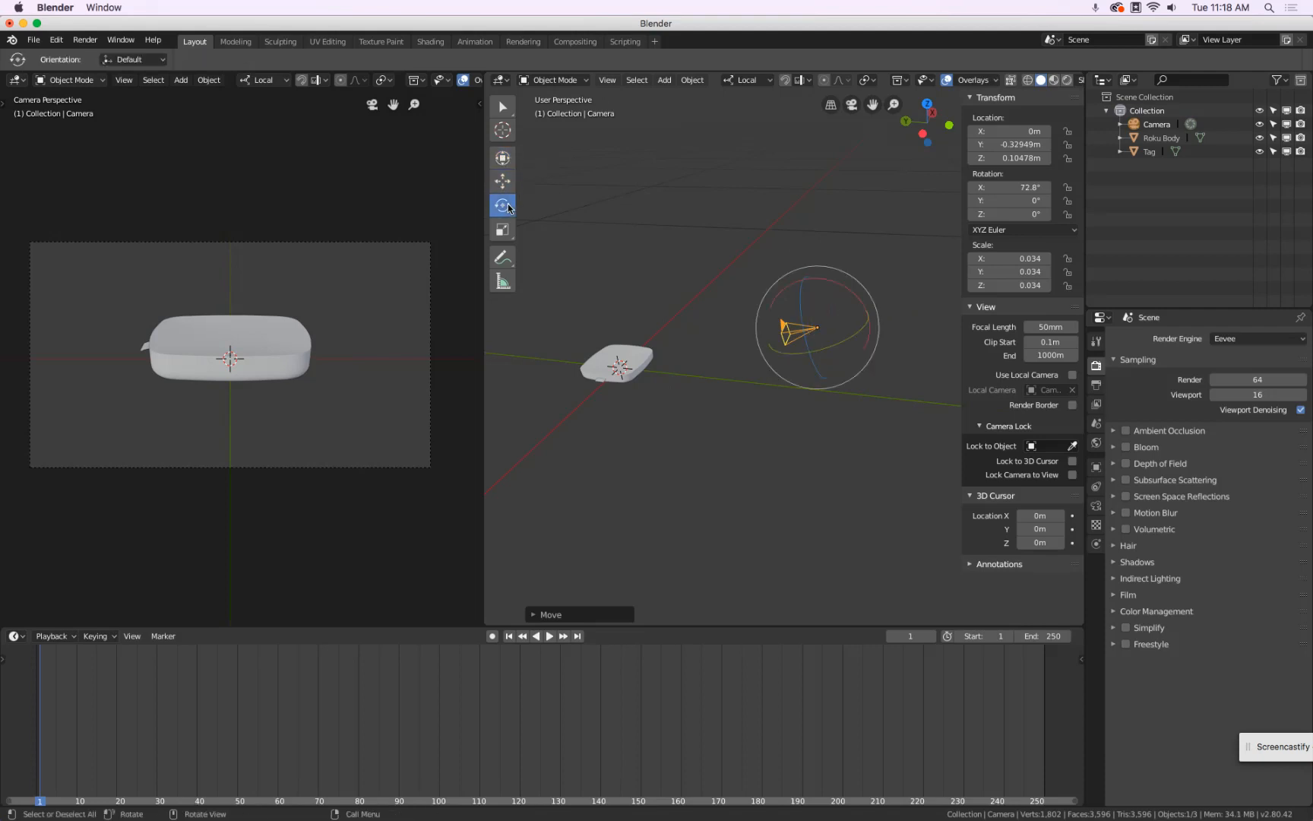
left_click(504, 183)
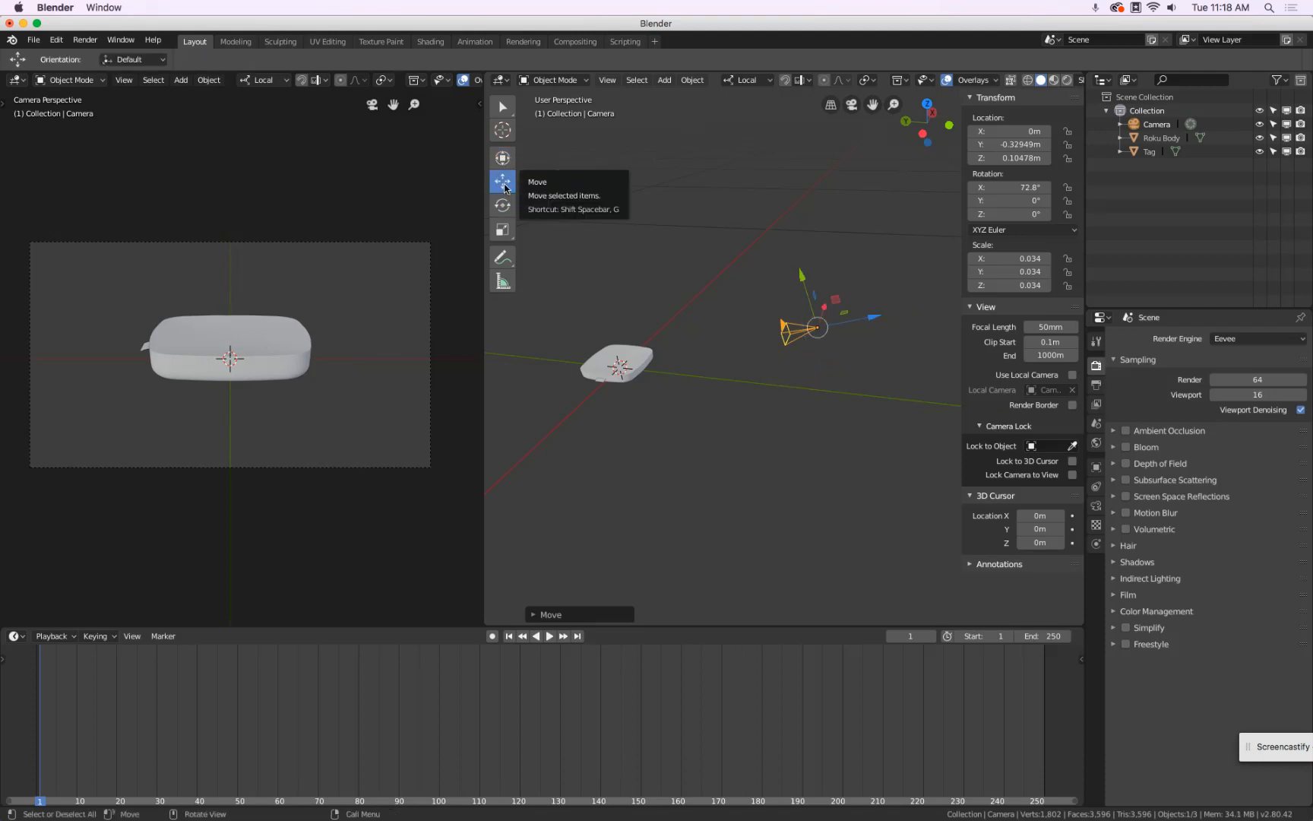
left_click(503, 205)
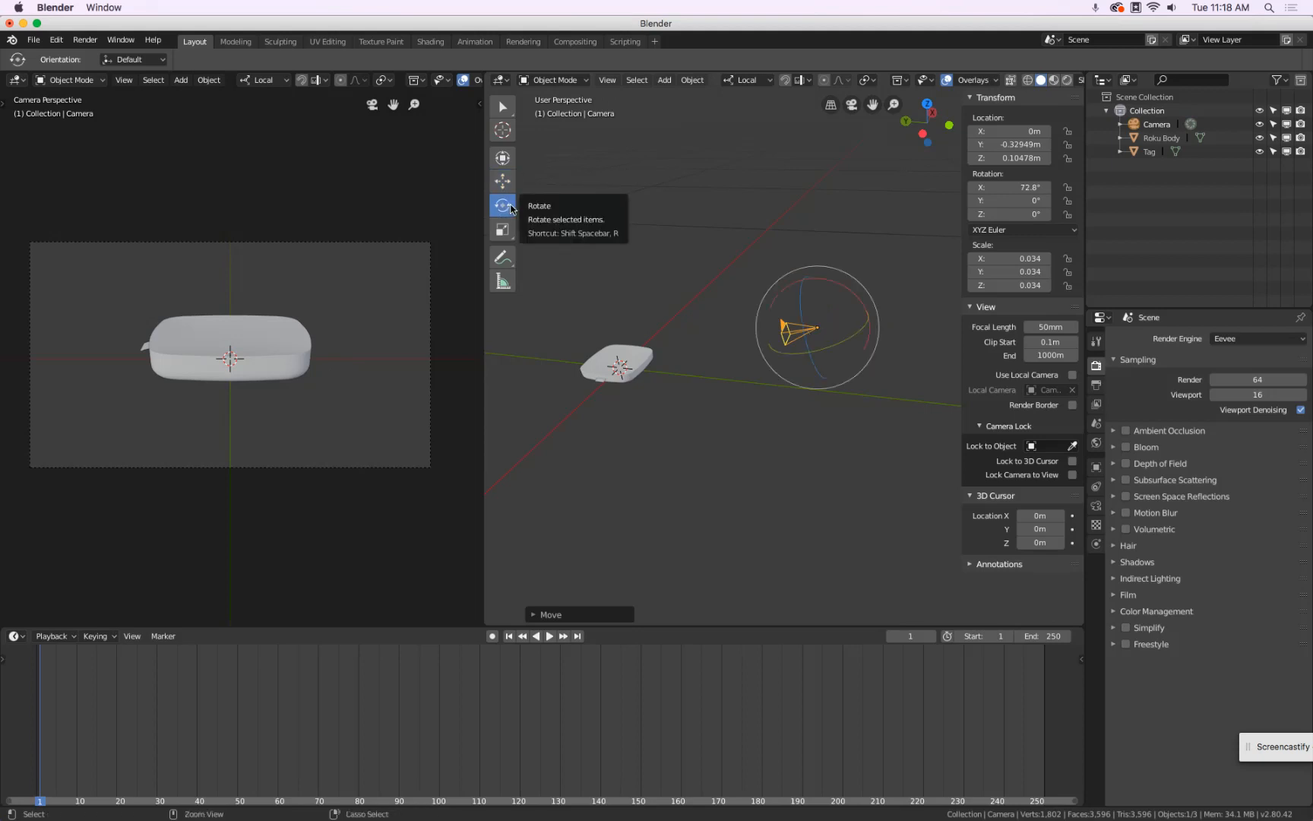
left_click(503, 183)
left_click(503, 206)
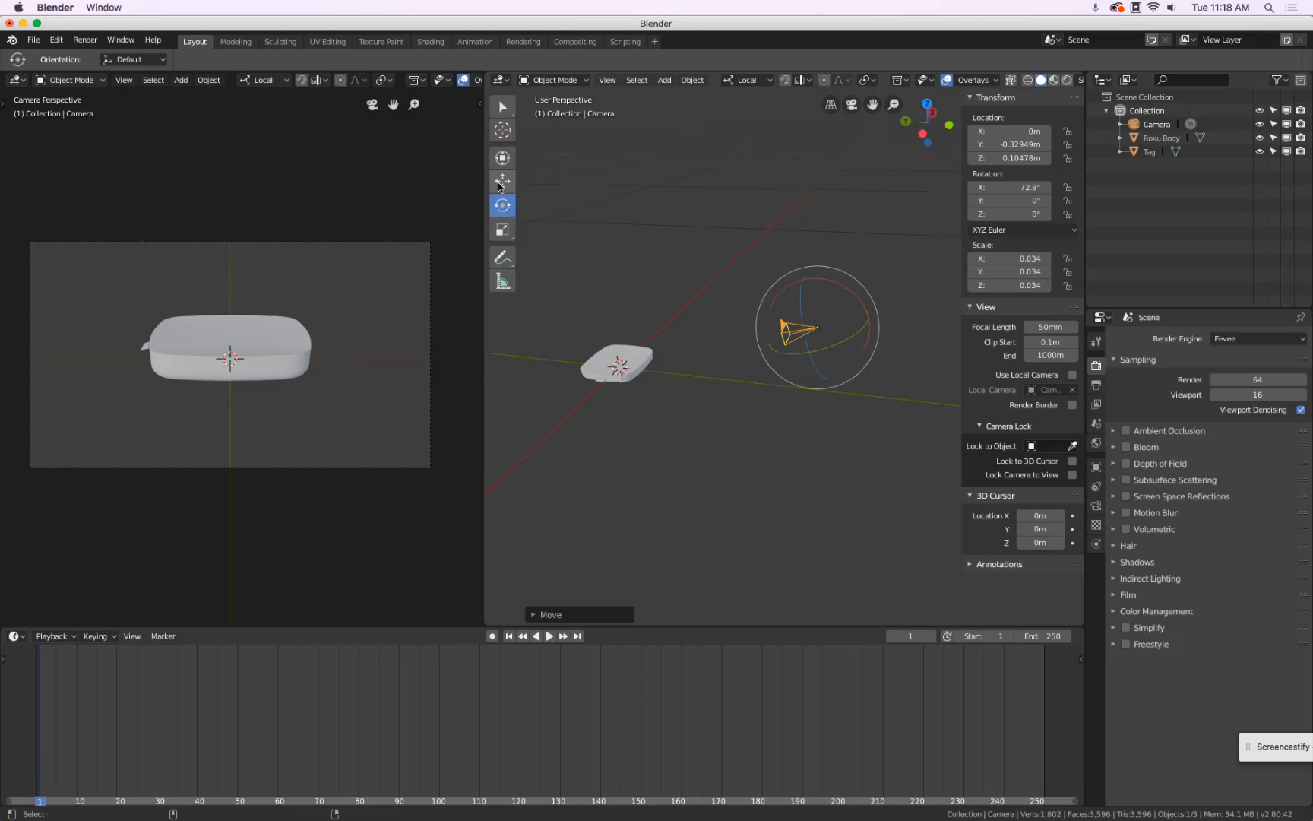
left_click(505, 156)
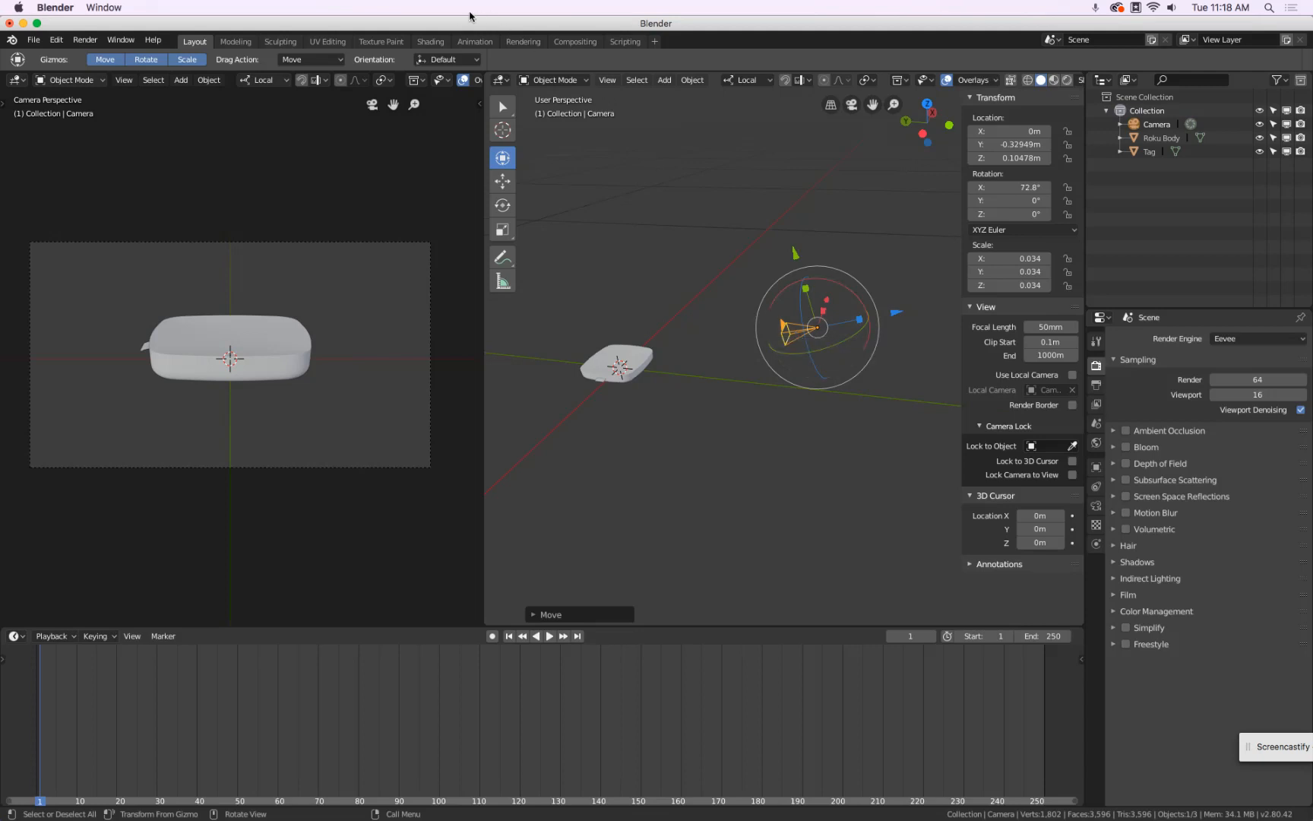
Activate the Select tool, enable Background Images in the camera's settings, and add an image slot
left_click(506, 110)
left_click_drag(791, 340, 791, 340)
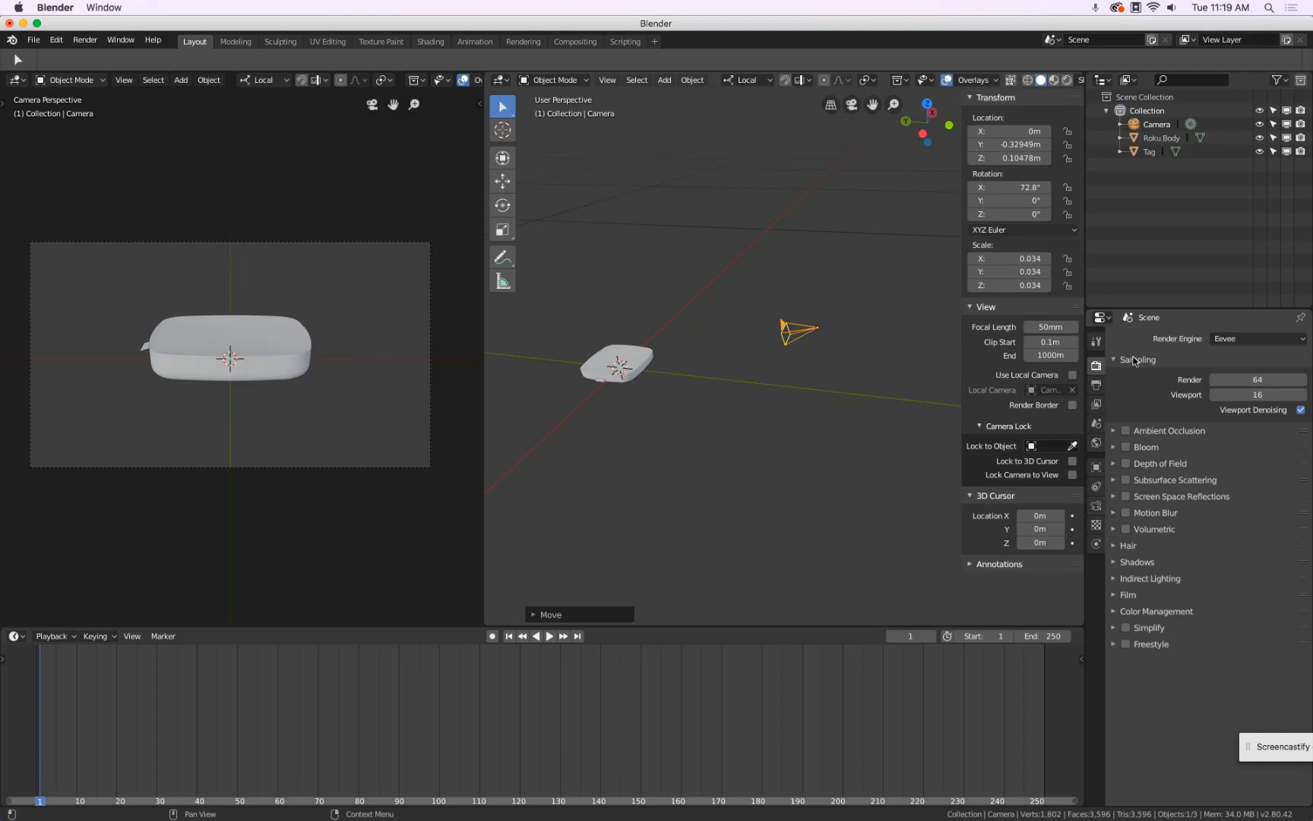
left_click(1096, 508)
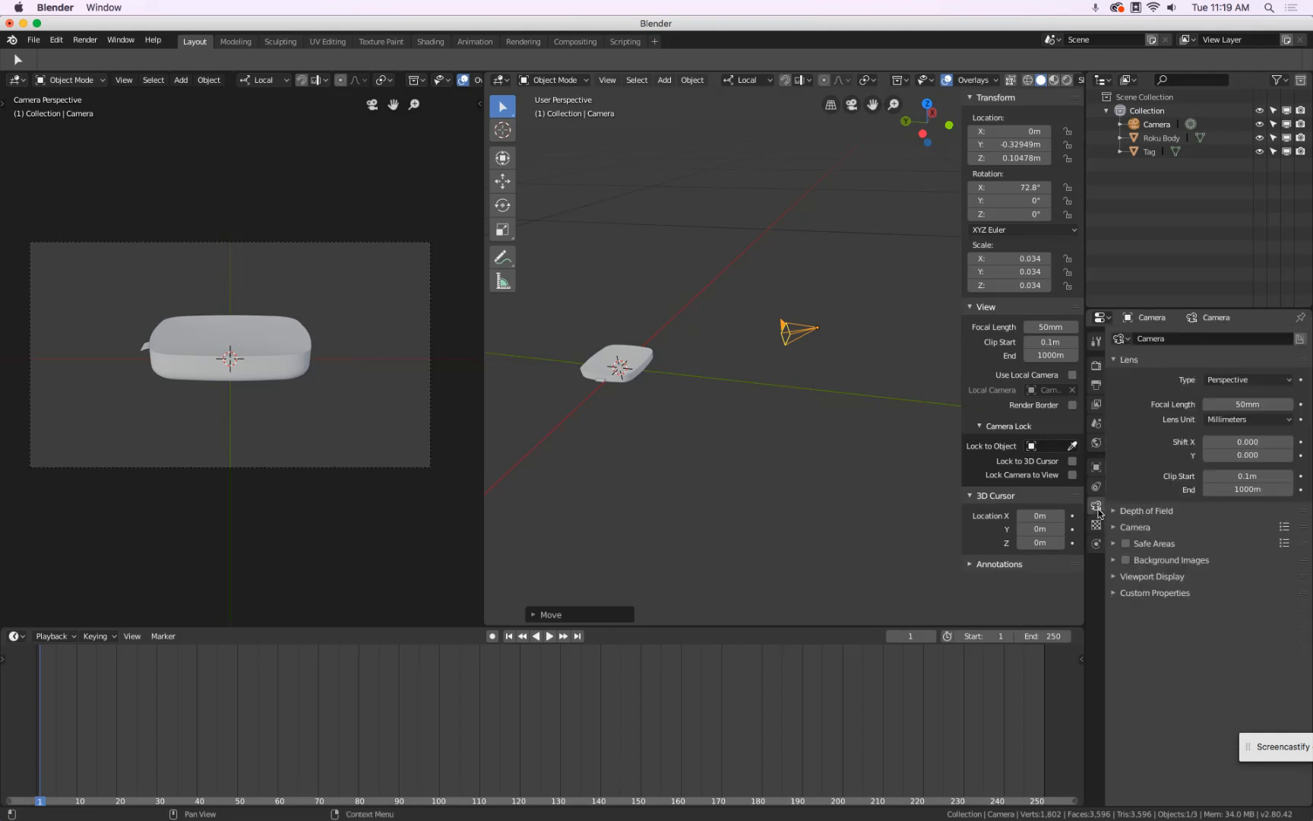
left_click(1133, 561)
left_click(1213, 584)
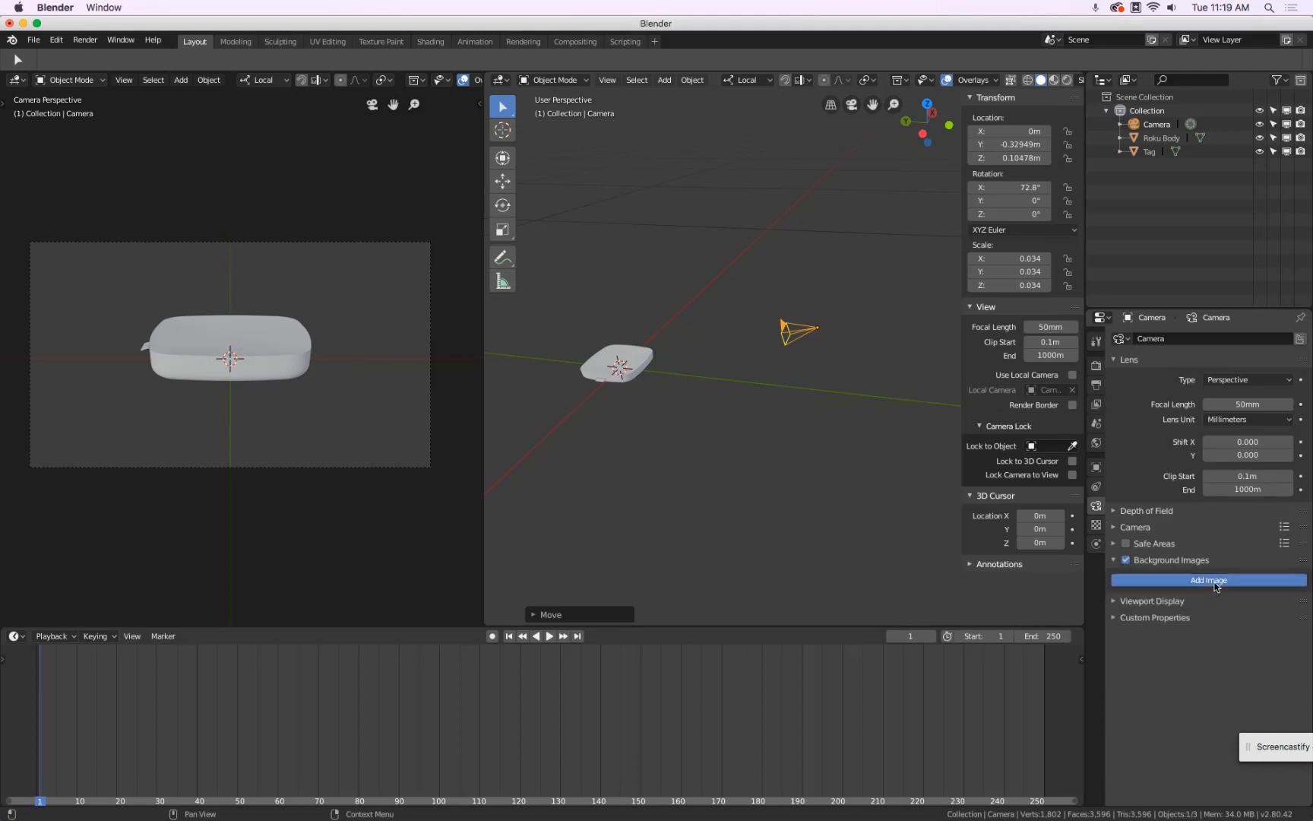
Start loading an image file into the background slot and browse to Desktop/Roku Project/Render Target
left_click(1233, 644)
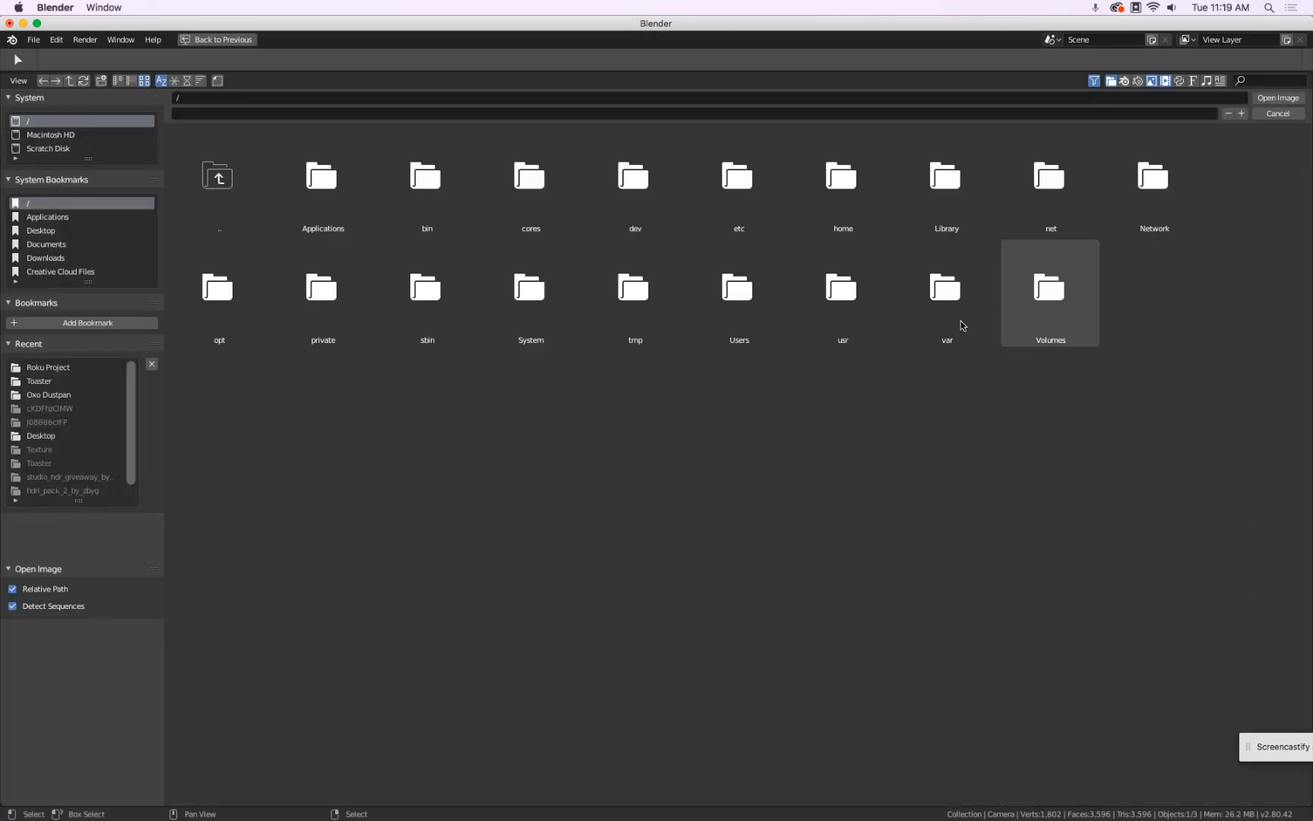
left_click(52, 233)
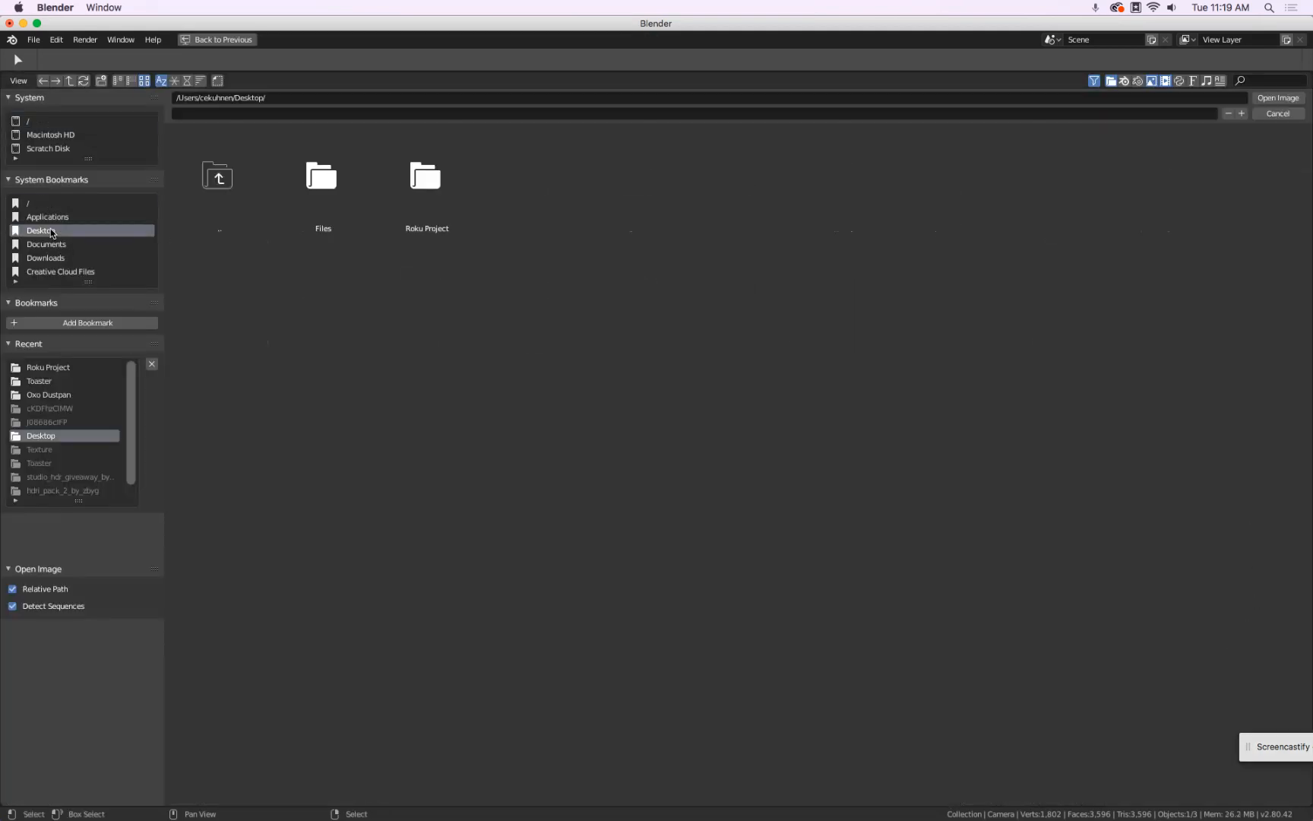
left_click(415, 186)
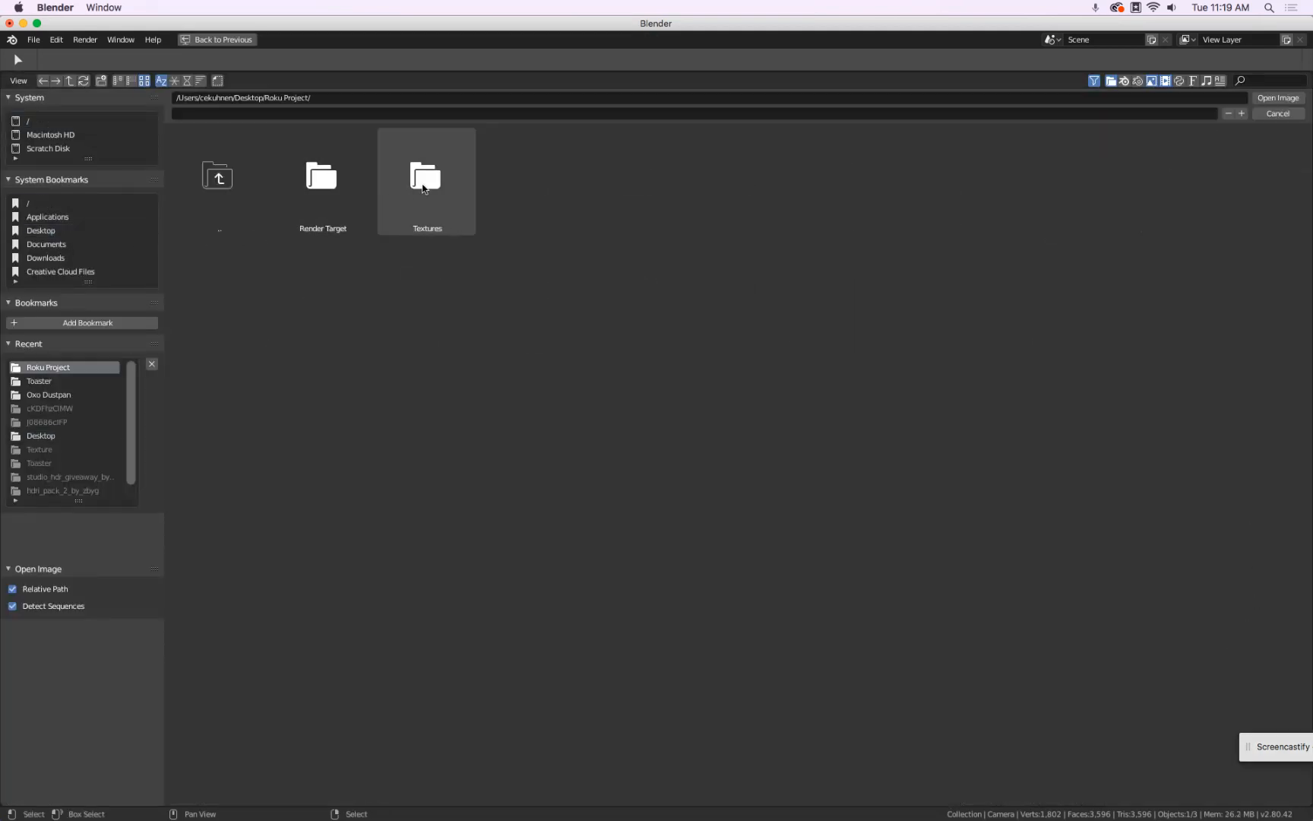
left_click(324, 167)
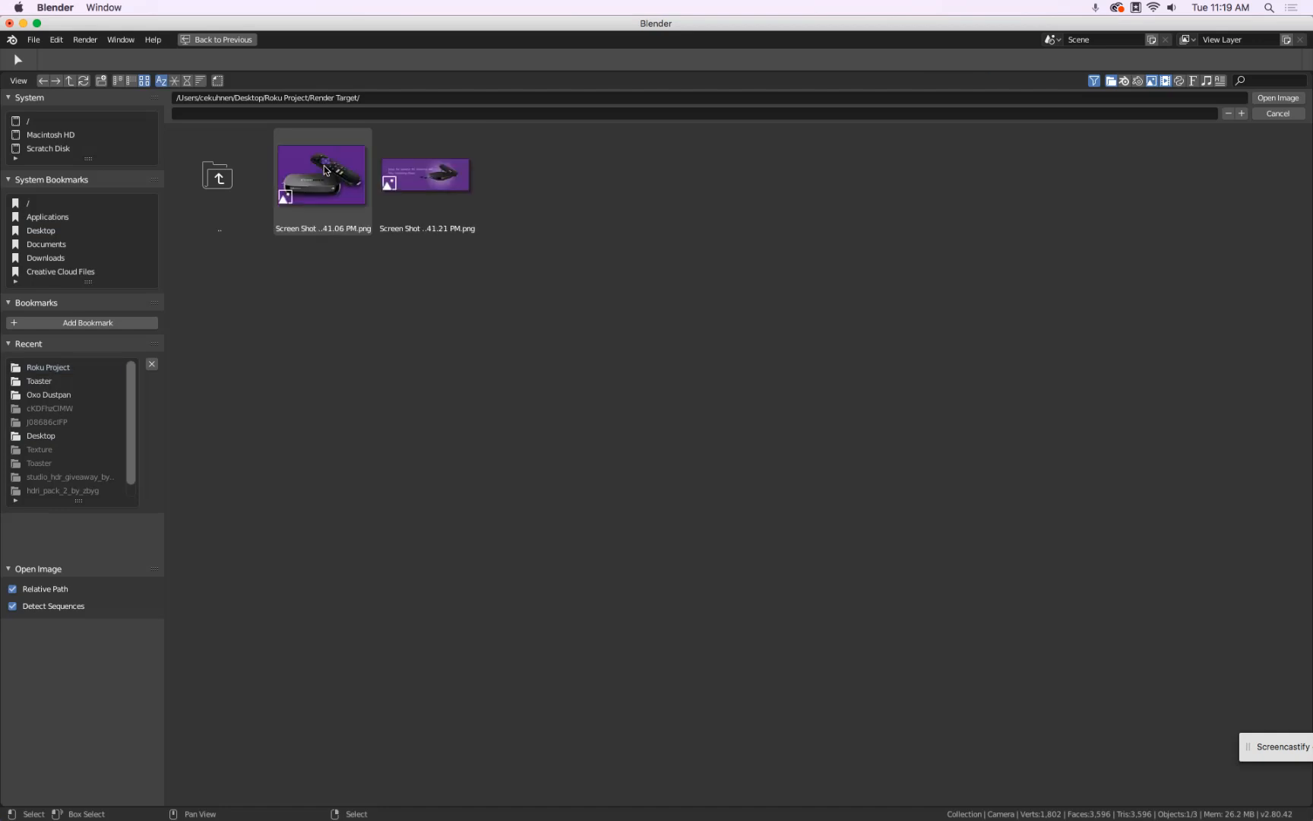
Try the short and long list display modes for the image files and return to thumbnails
left_click(118, 81)
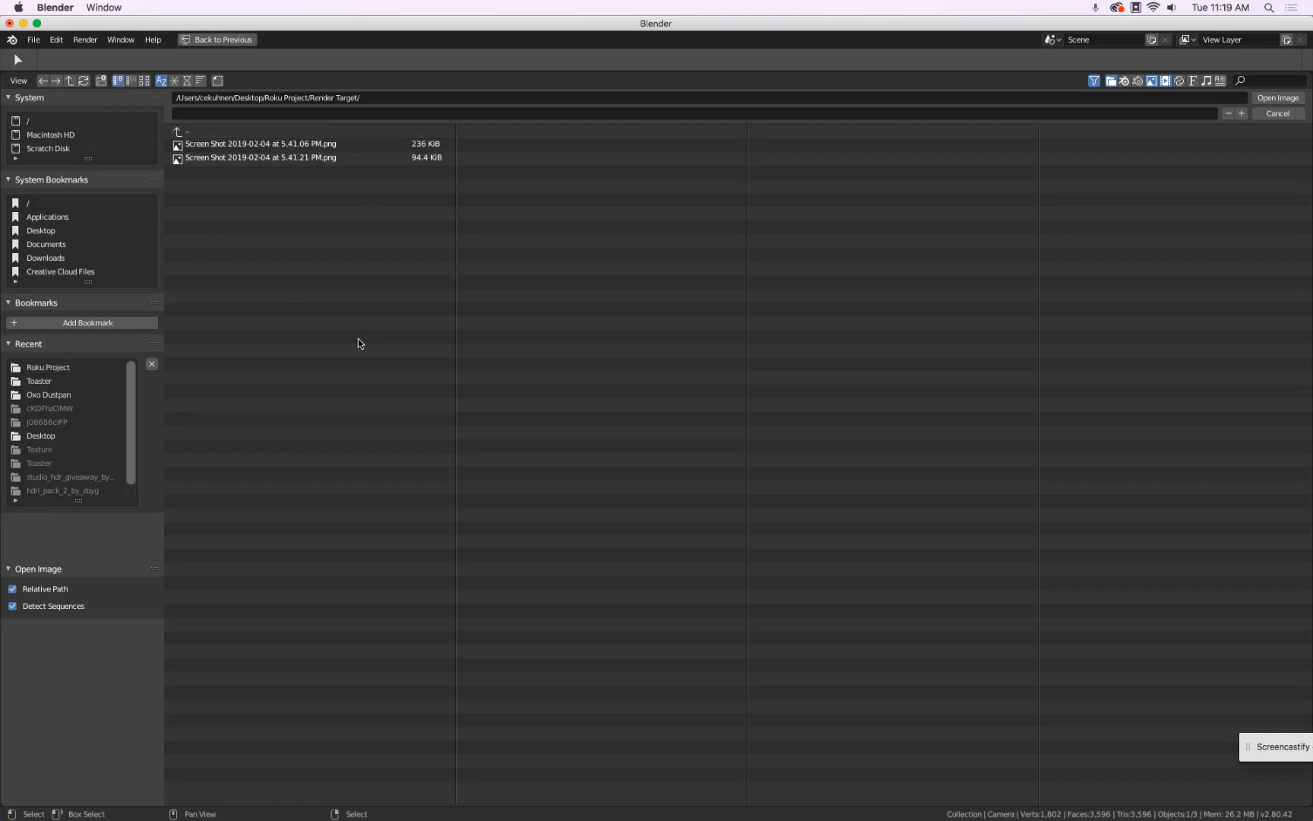
left_click(131, 81)
left_click(119, 80)
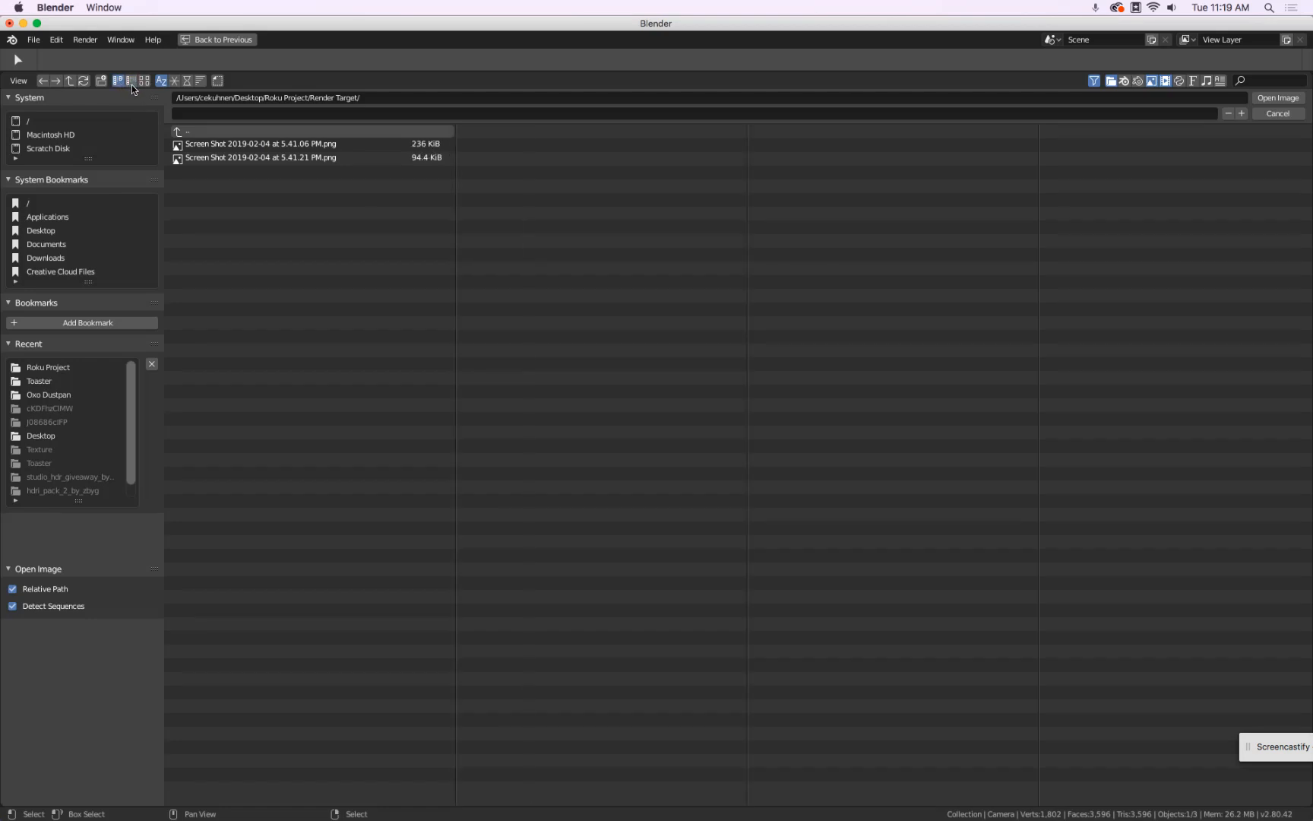
left_click(132, 83)
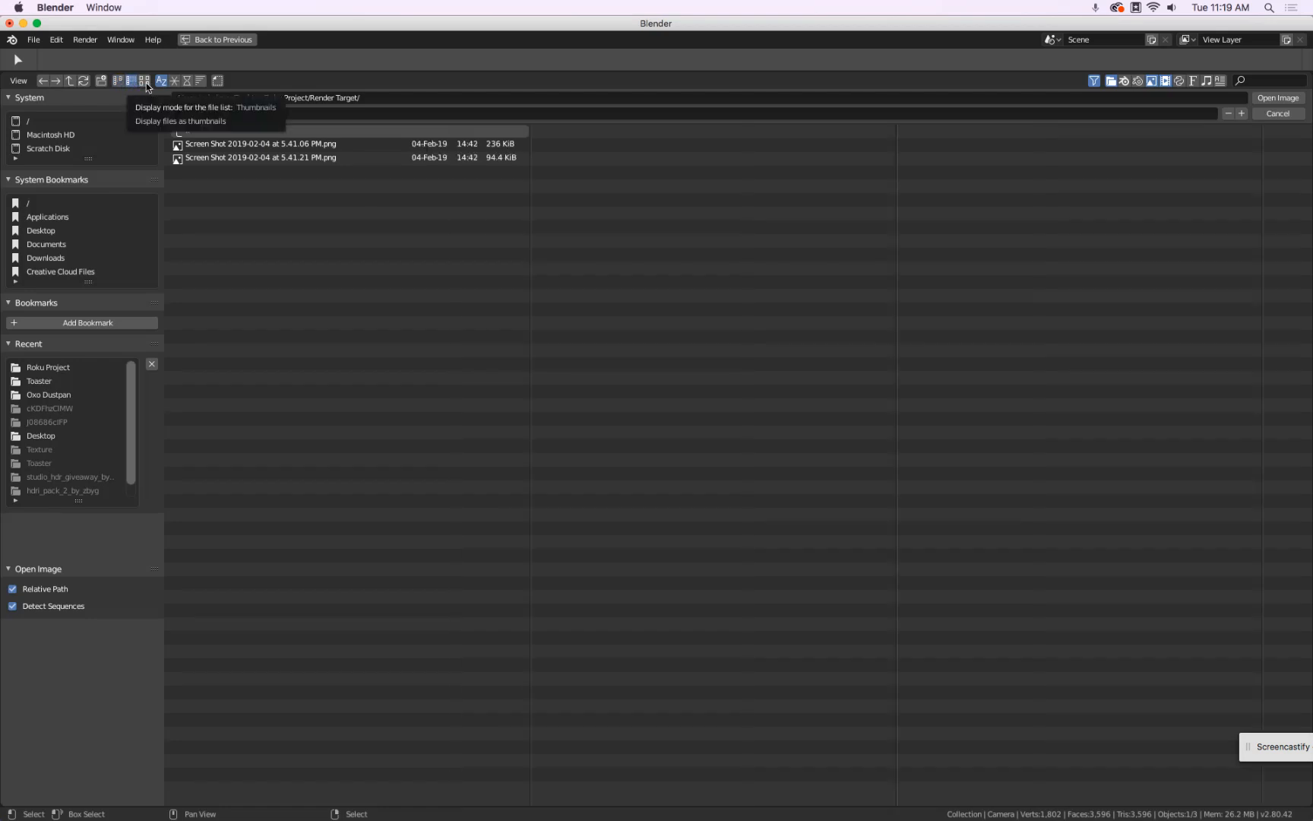
left_click(146, 83)
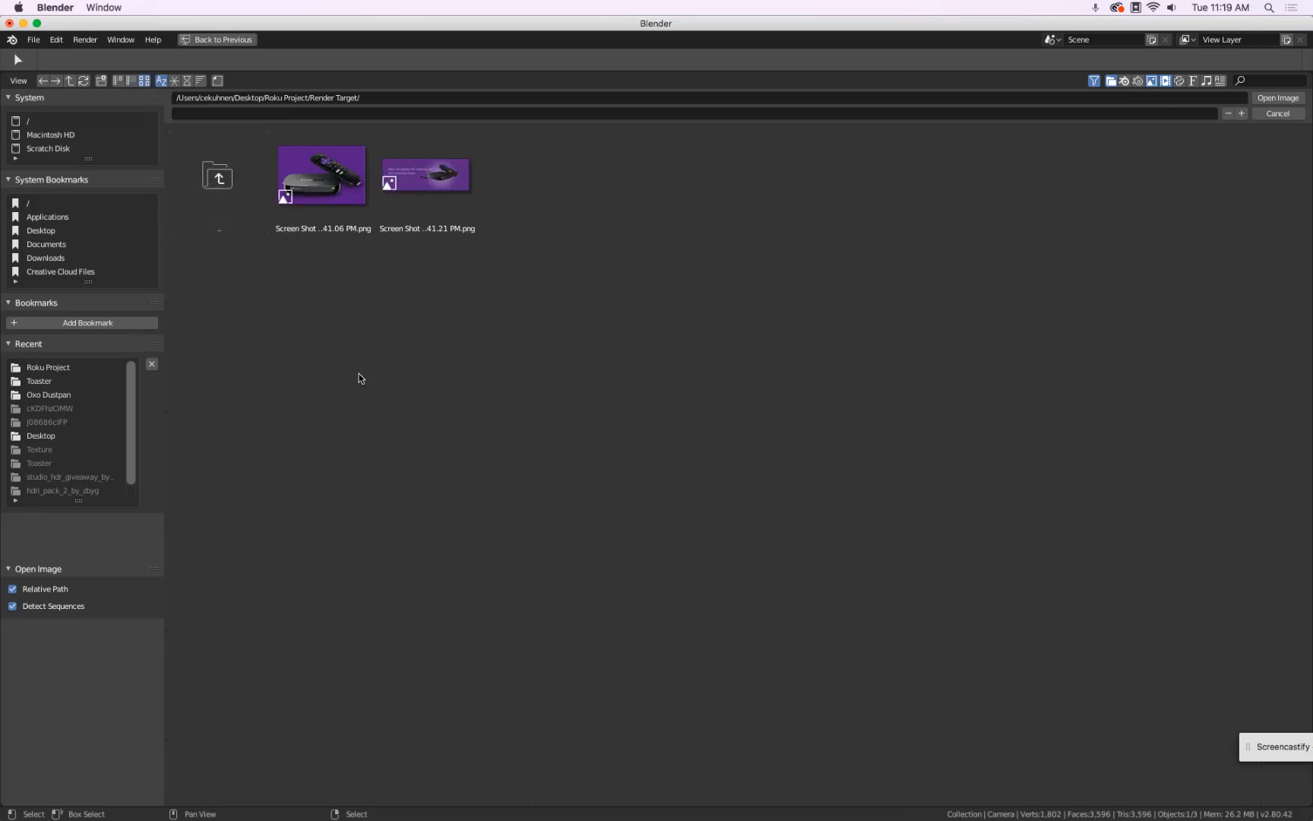
Load Screen Shot 2019-02-04 at 5.41.06 PM.png as the camera's background image and bring its display settings into view
left_click(306, 206)
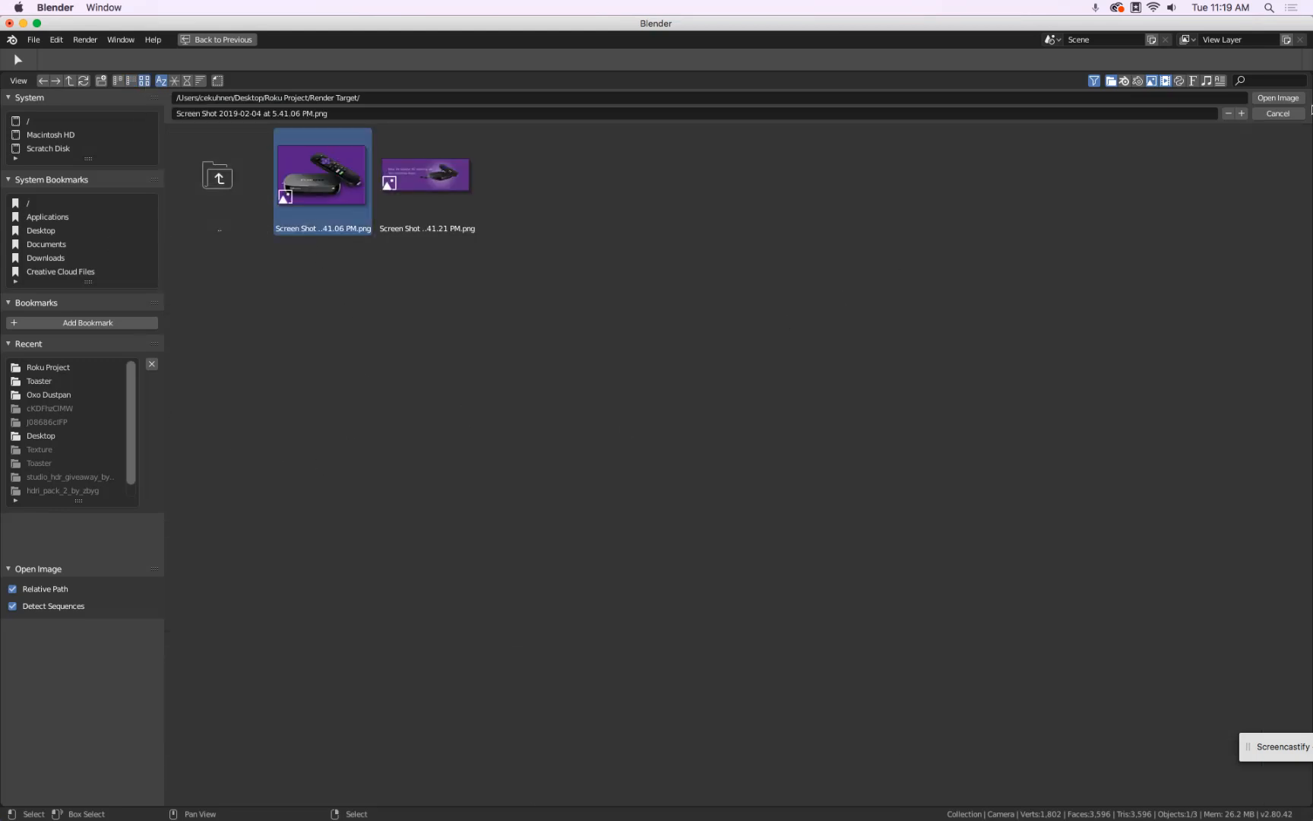
left_click(1279, 98)
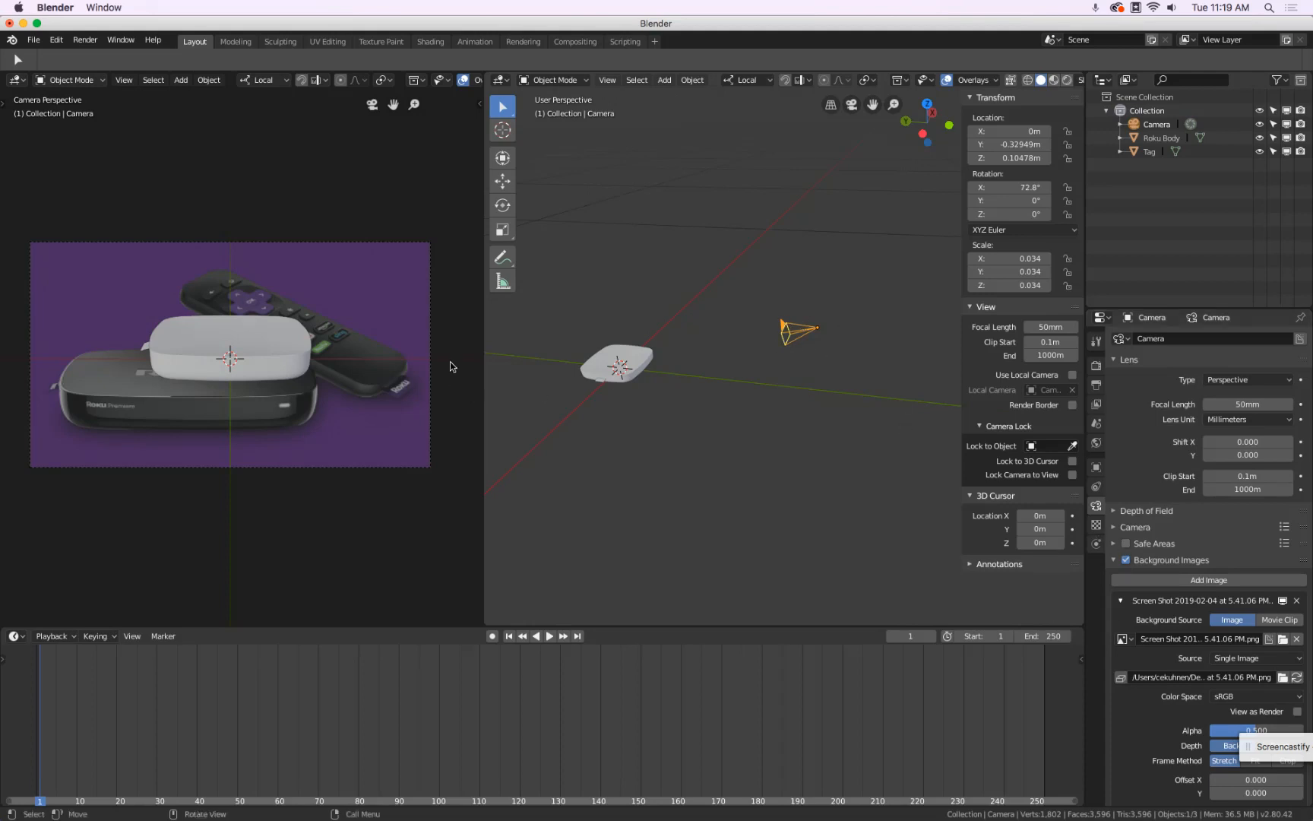
scroll(1128, 608, "down", 3)
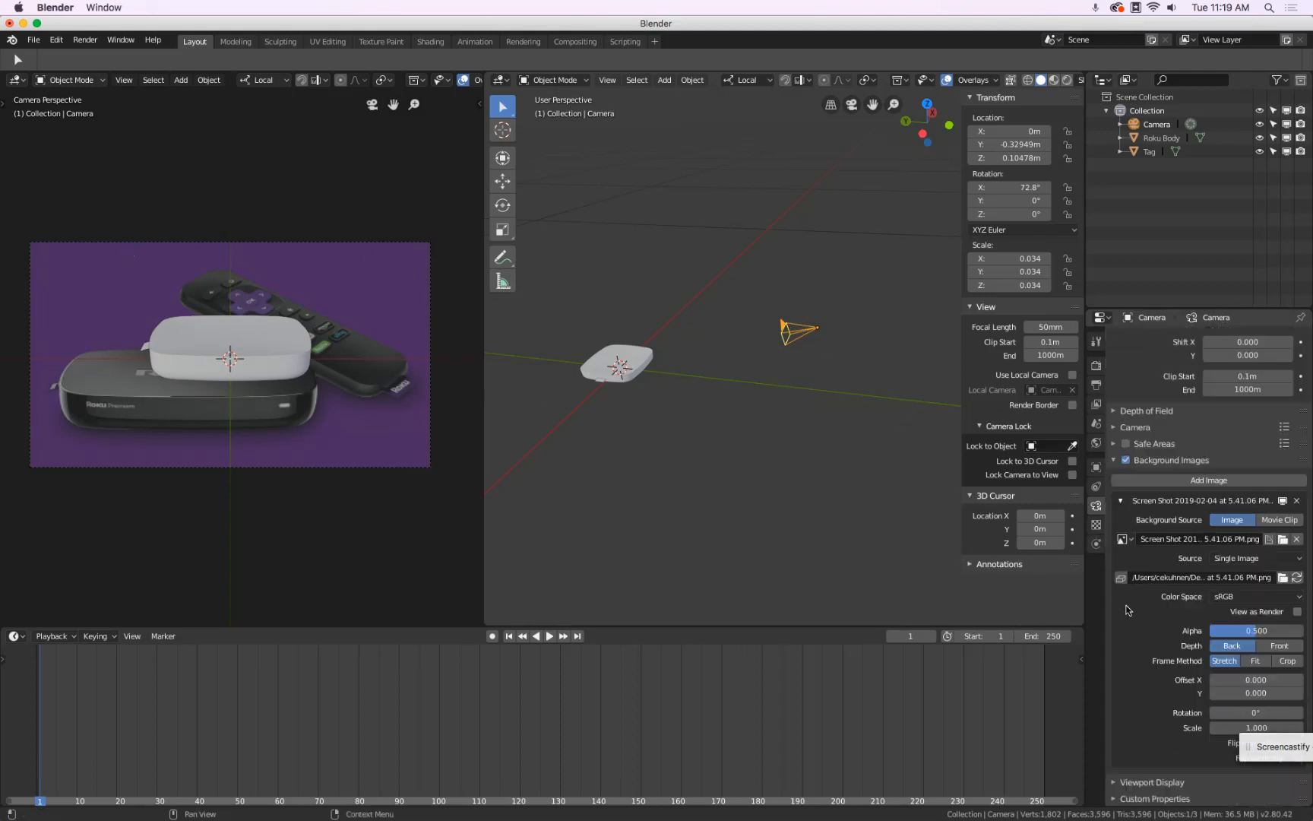
Switch to Finder, show the file info of the Render Target screenshot ending in 6 PM.png, and select its dimensions for copying
left_click(1246, 752)
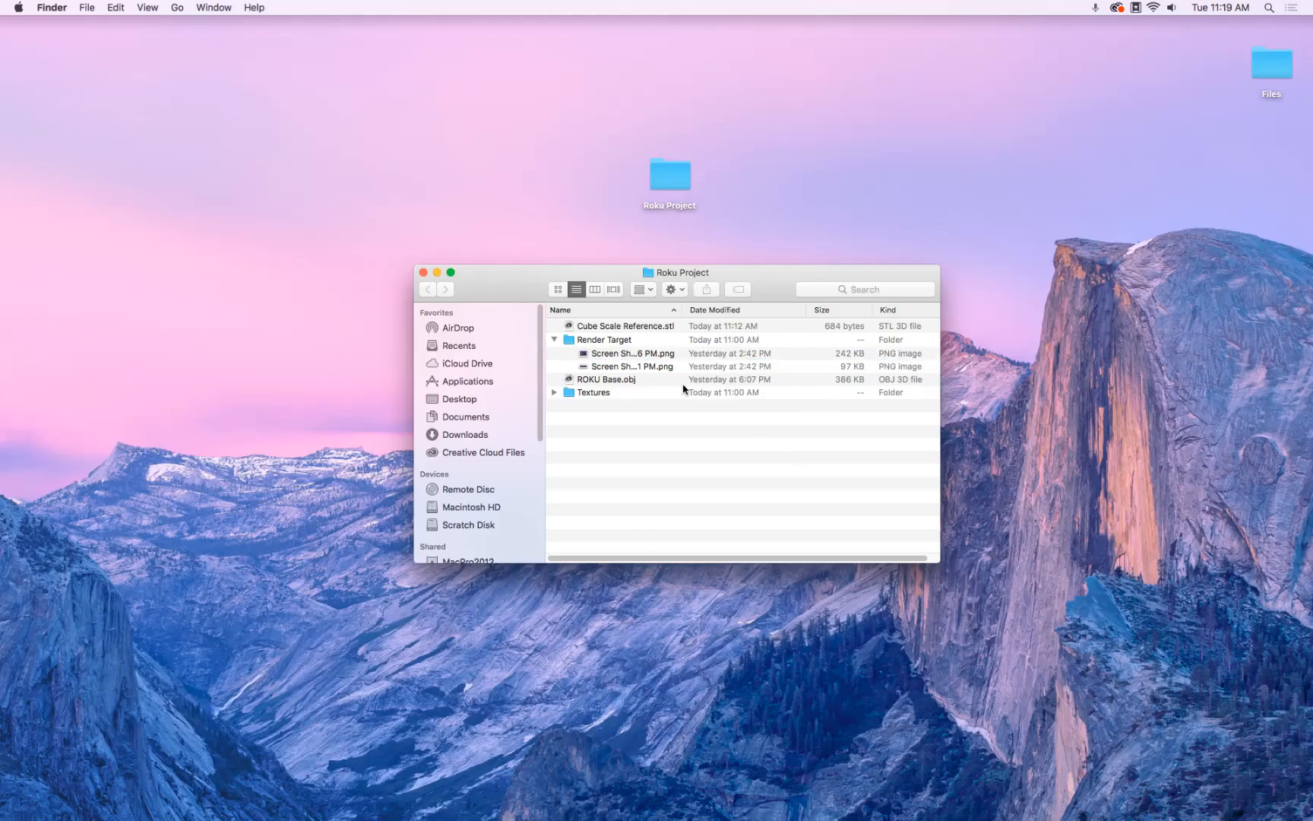
left_click(646, 354)
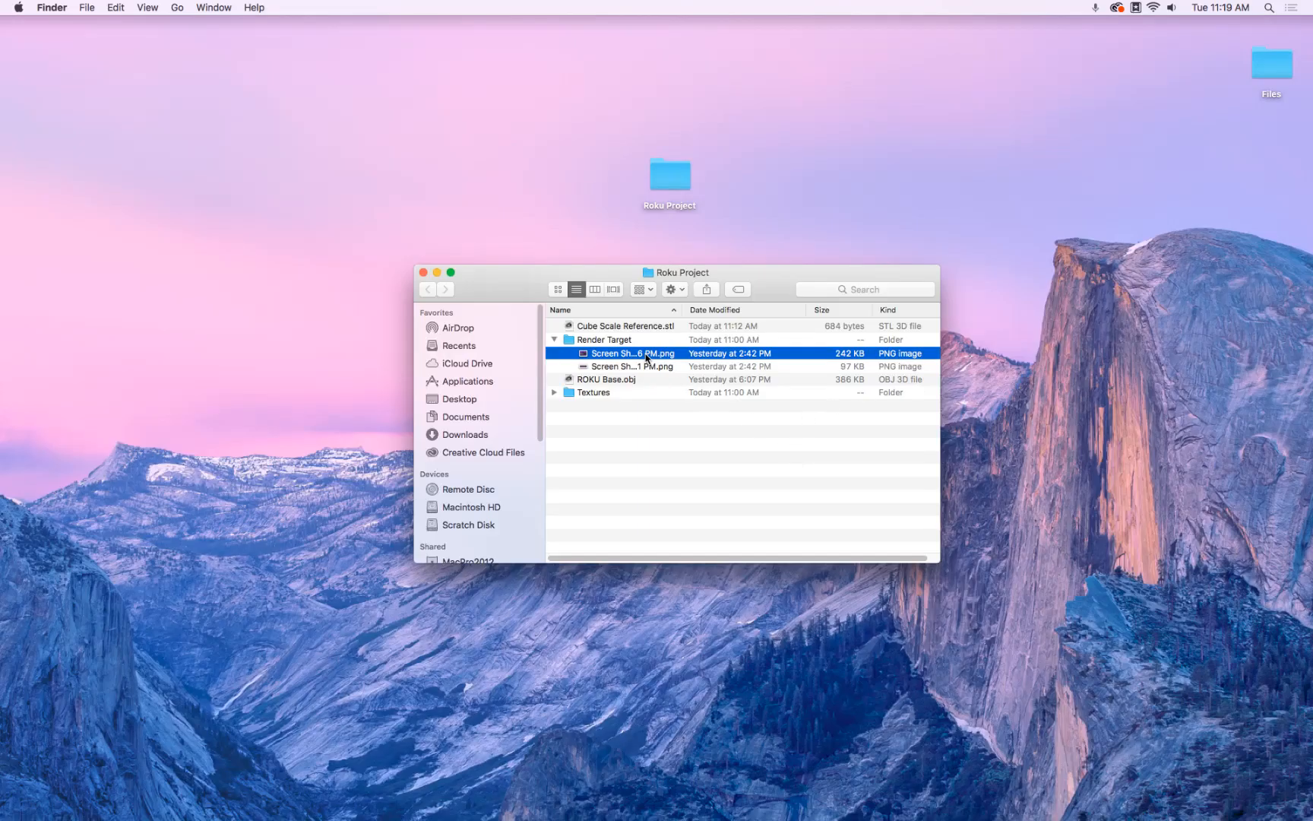
key("super+i")
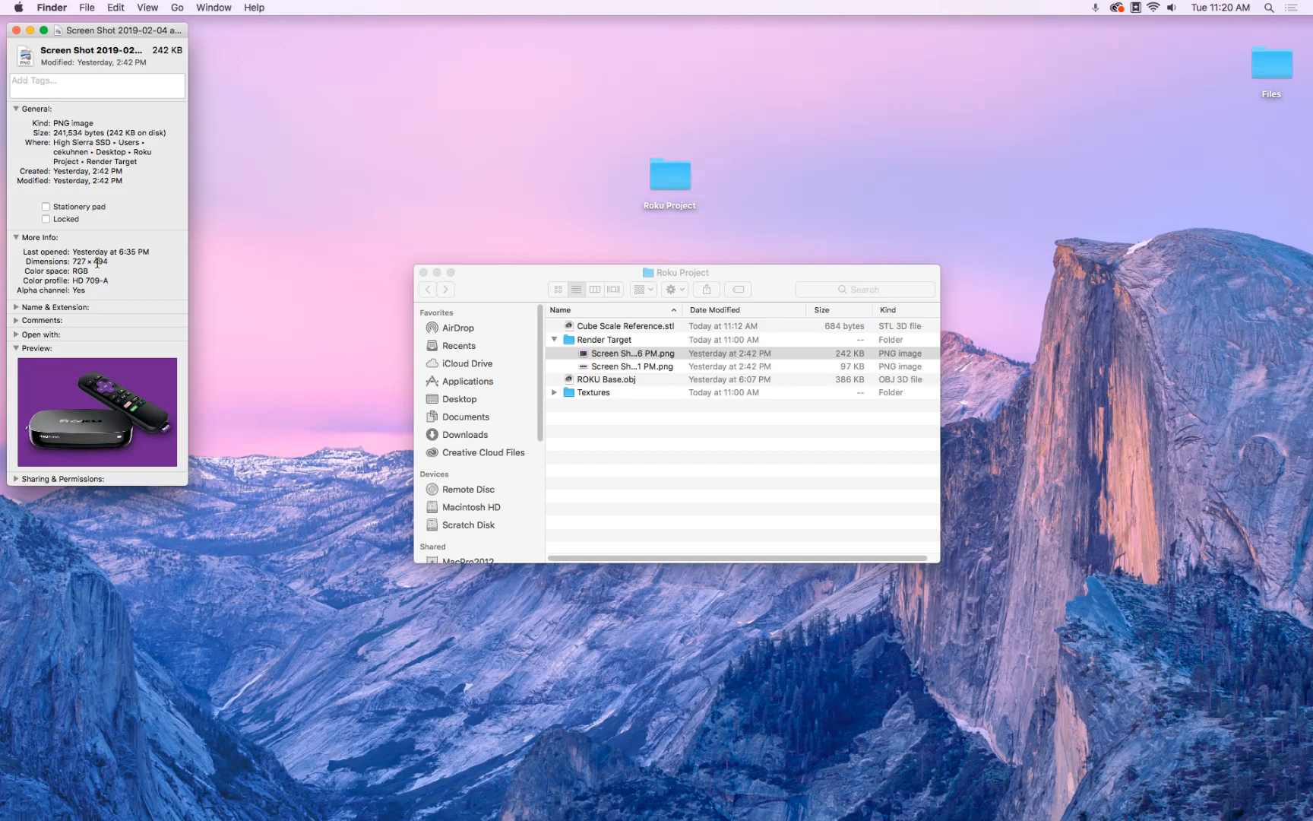
left_click_drag(109, 261, 74, 260)
Switch back to Blender and set the render output's X resolution to 727 px to match the reference image
key("super+Tab")
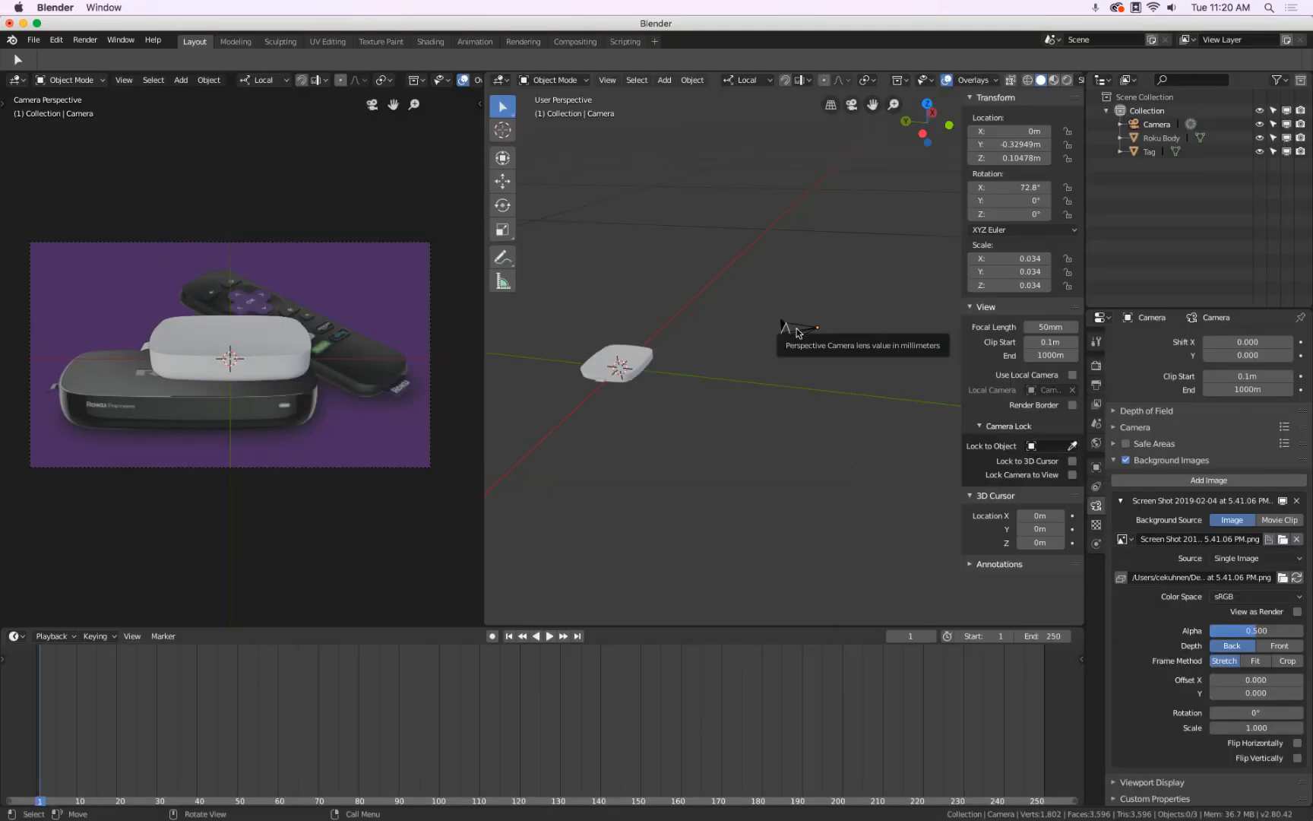
left_click(794, 330)
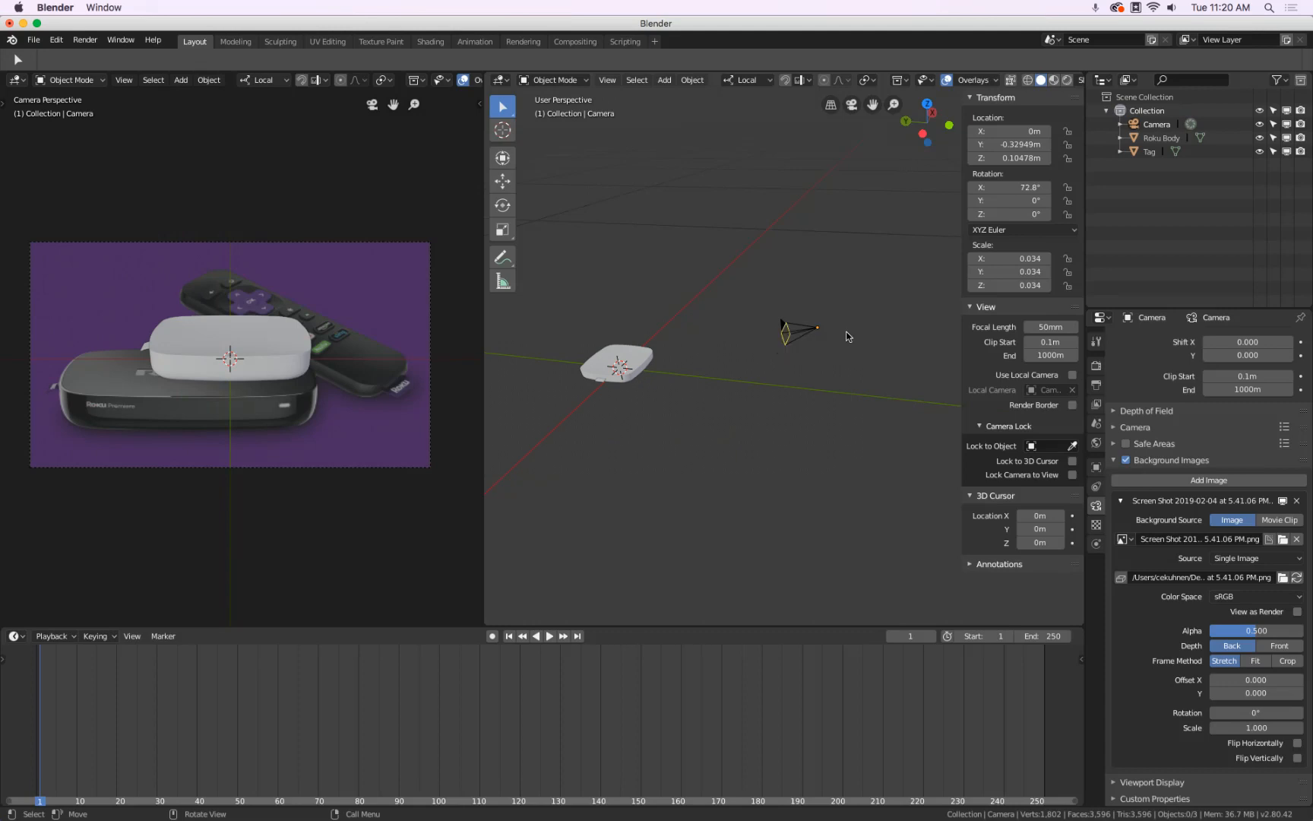
left_click(1096, 390)
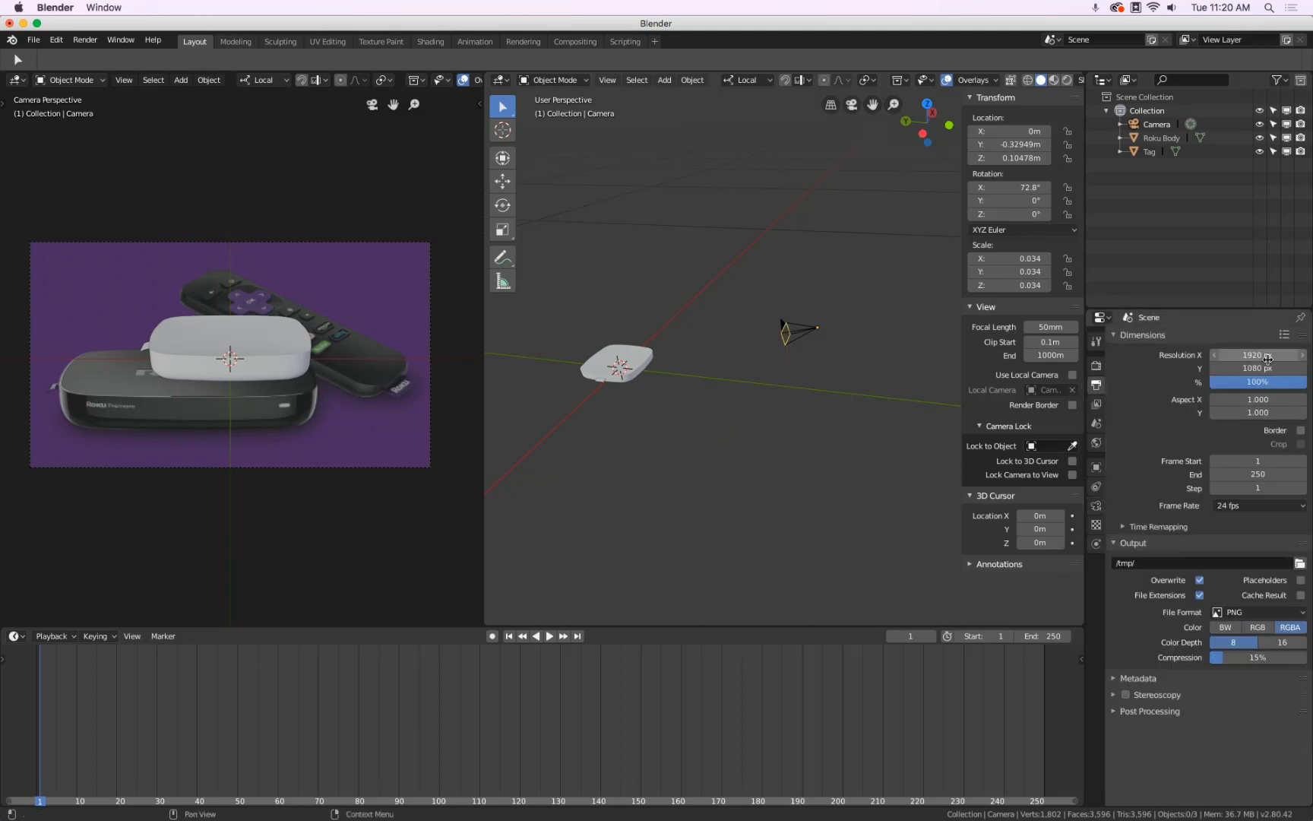
left_click(1267, 359)
type("727×494")
Set the render output's Y resolution to 494 px
left_click(1284, 365)
key("super+v")
left_click(1262, 369)
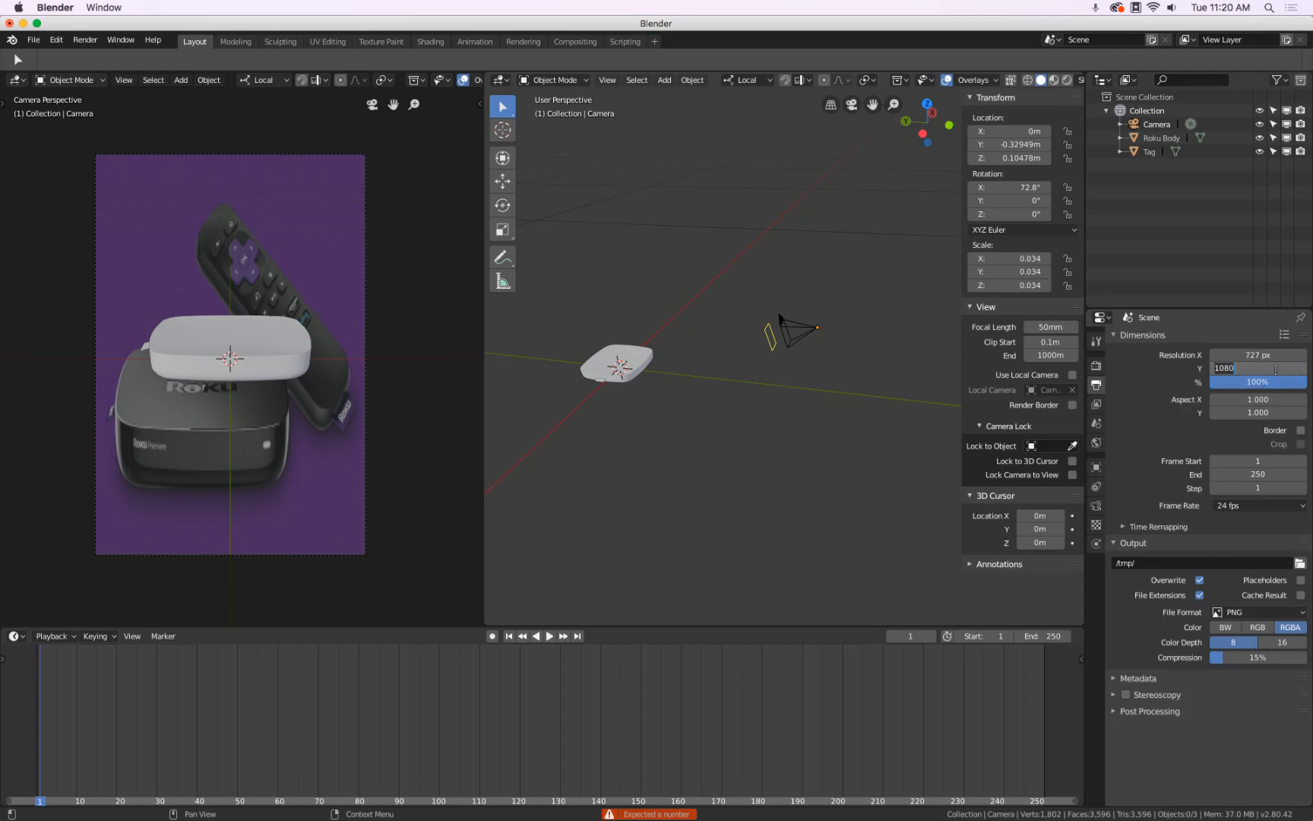
type("727×494")
key("Home")
key("Delete")
key("Delete")
key("Delete")
key("Delete")
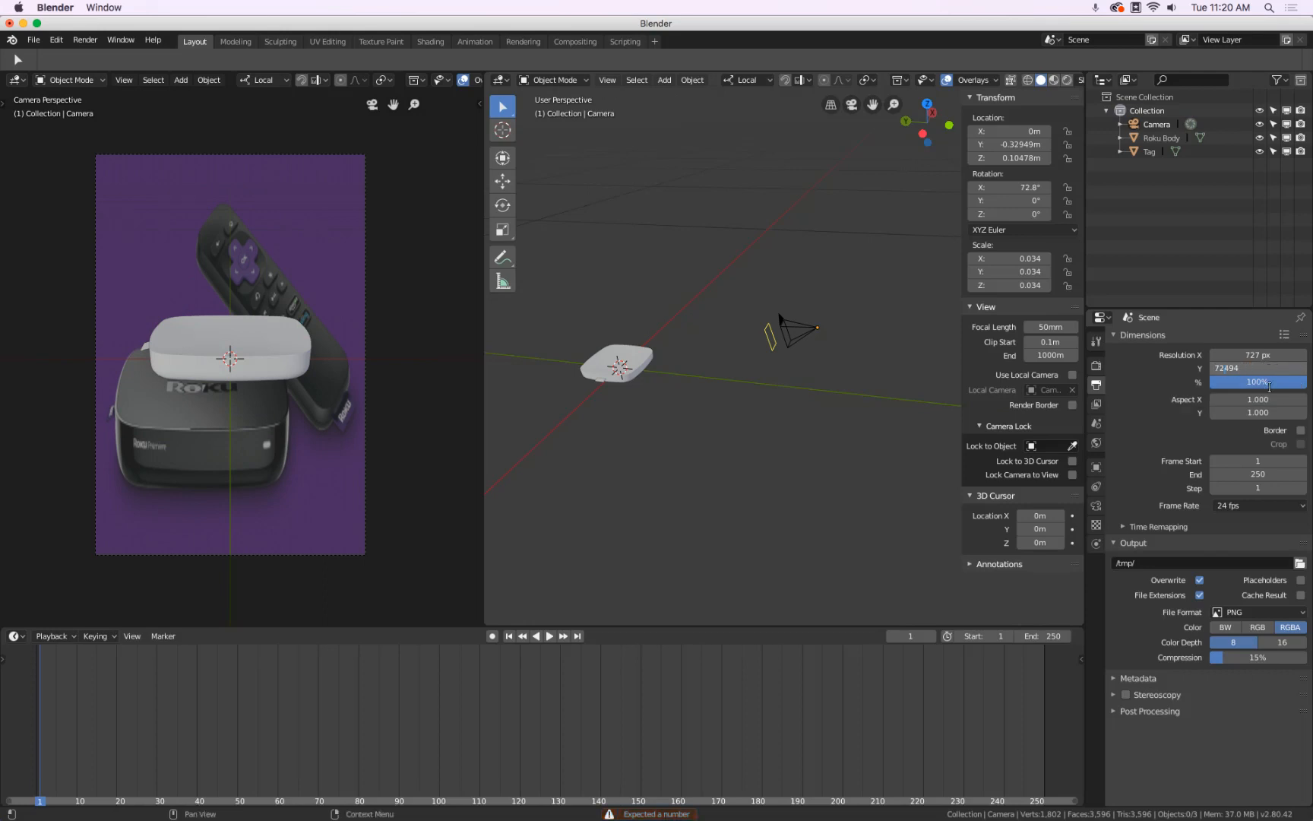
key("Return")
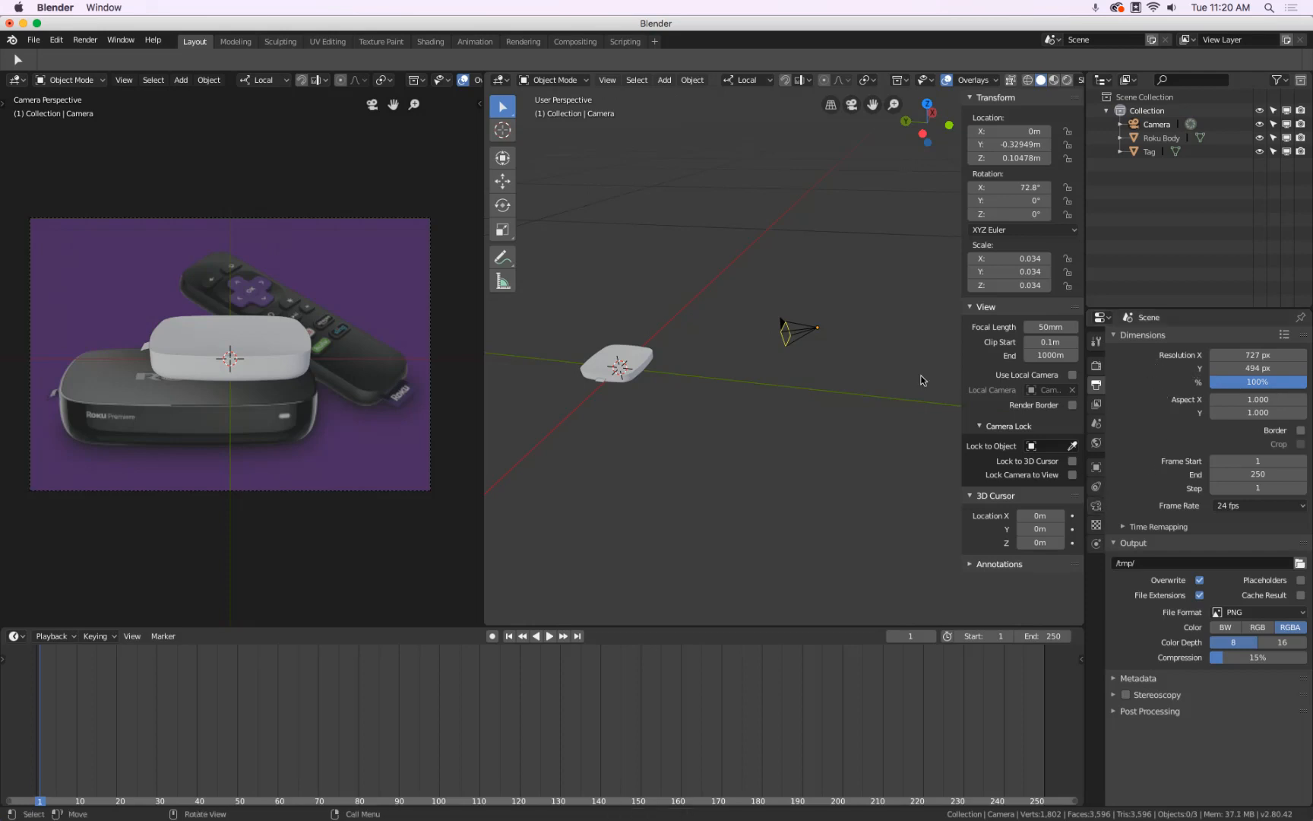
Select the camera and set its background image to Front depth with an alpha of about 0.562
left_click(798, 330)
left_click(1096, 505)
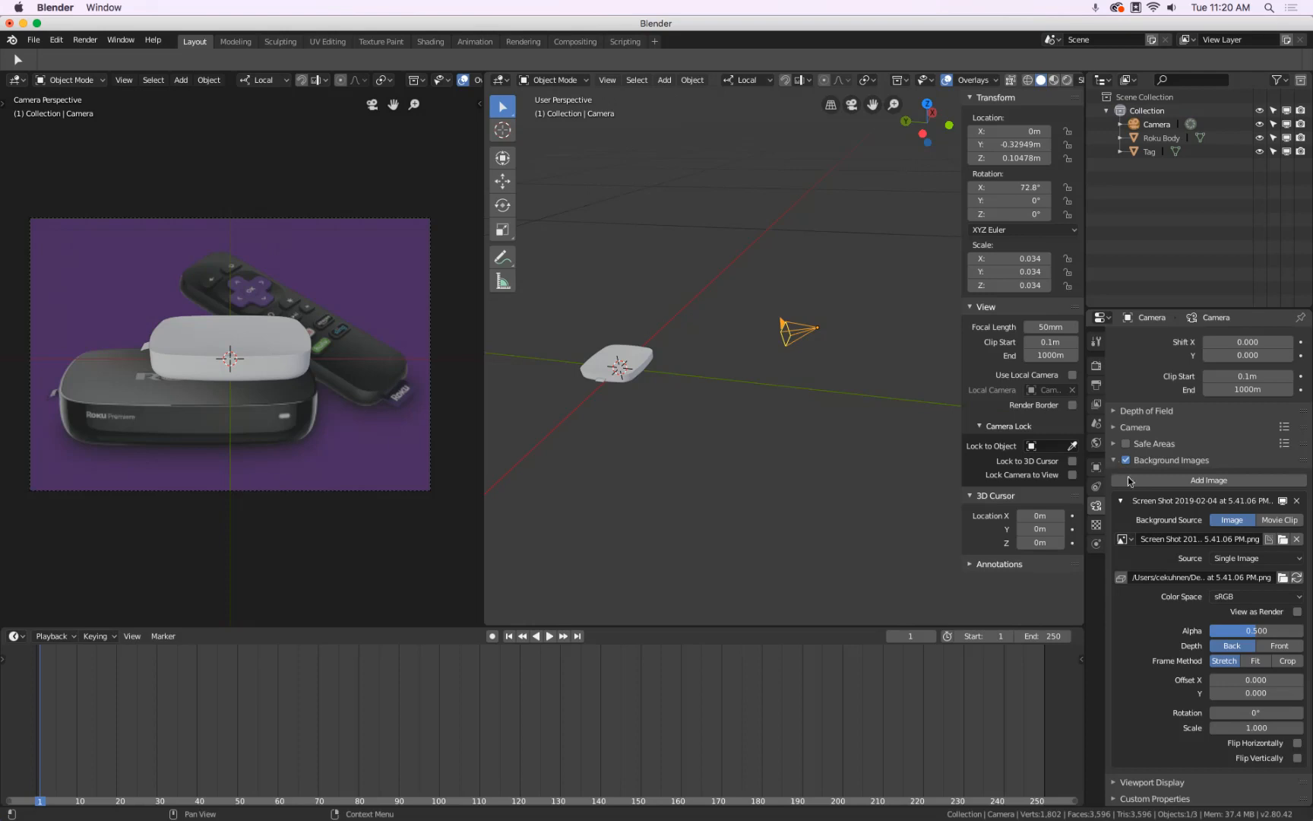
mouse_move(1277, 634)
left_mouse_down()
mouse_move(1220, 633)
mouse_move(1291, 633)
left_mouse_up()
left_click_drag(1178, 651, 1119, 637)
left_click(1266, 646)
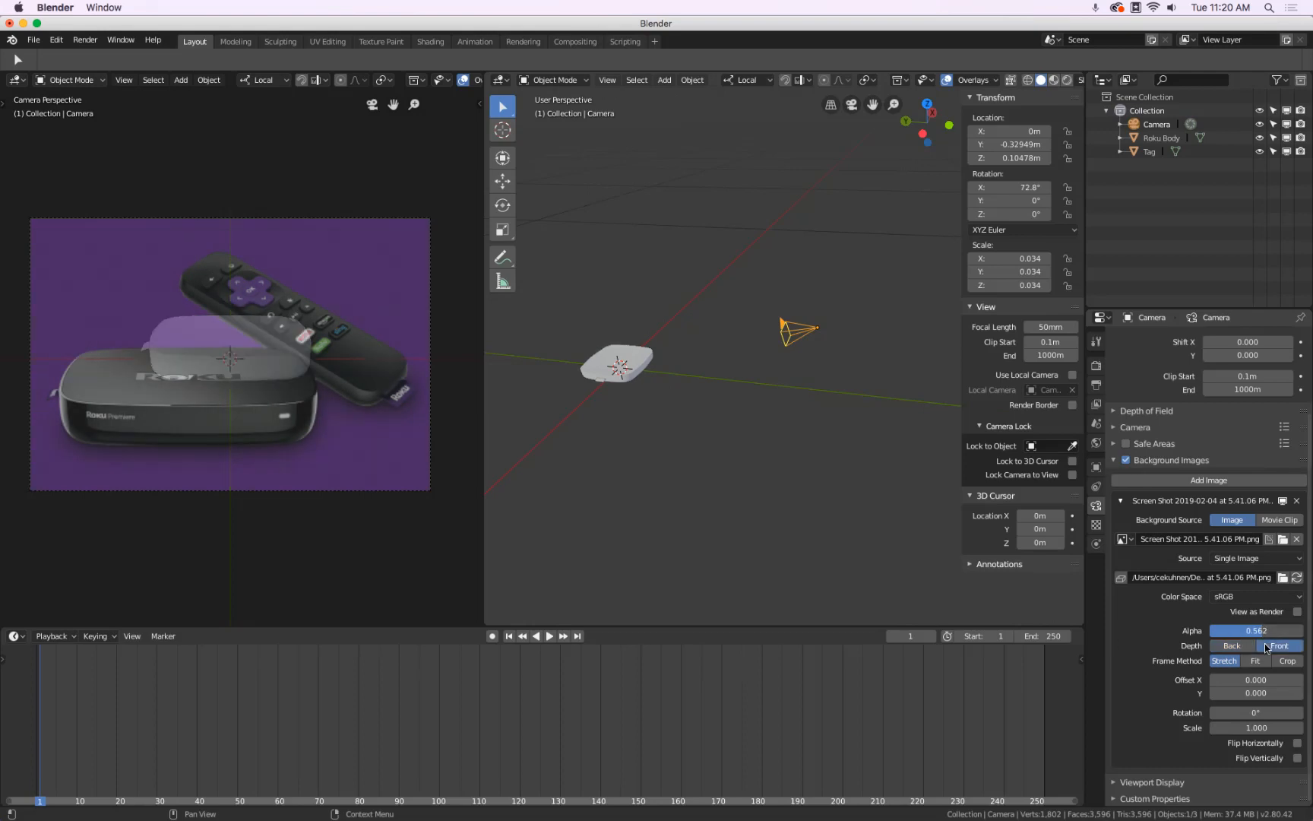
Compare the background image at full opacity in Back and Front depth, and leave it in Front with alpha about 0.620
left_click_drag(1266, 632, 1292, 631)
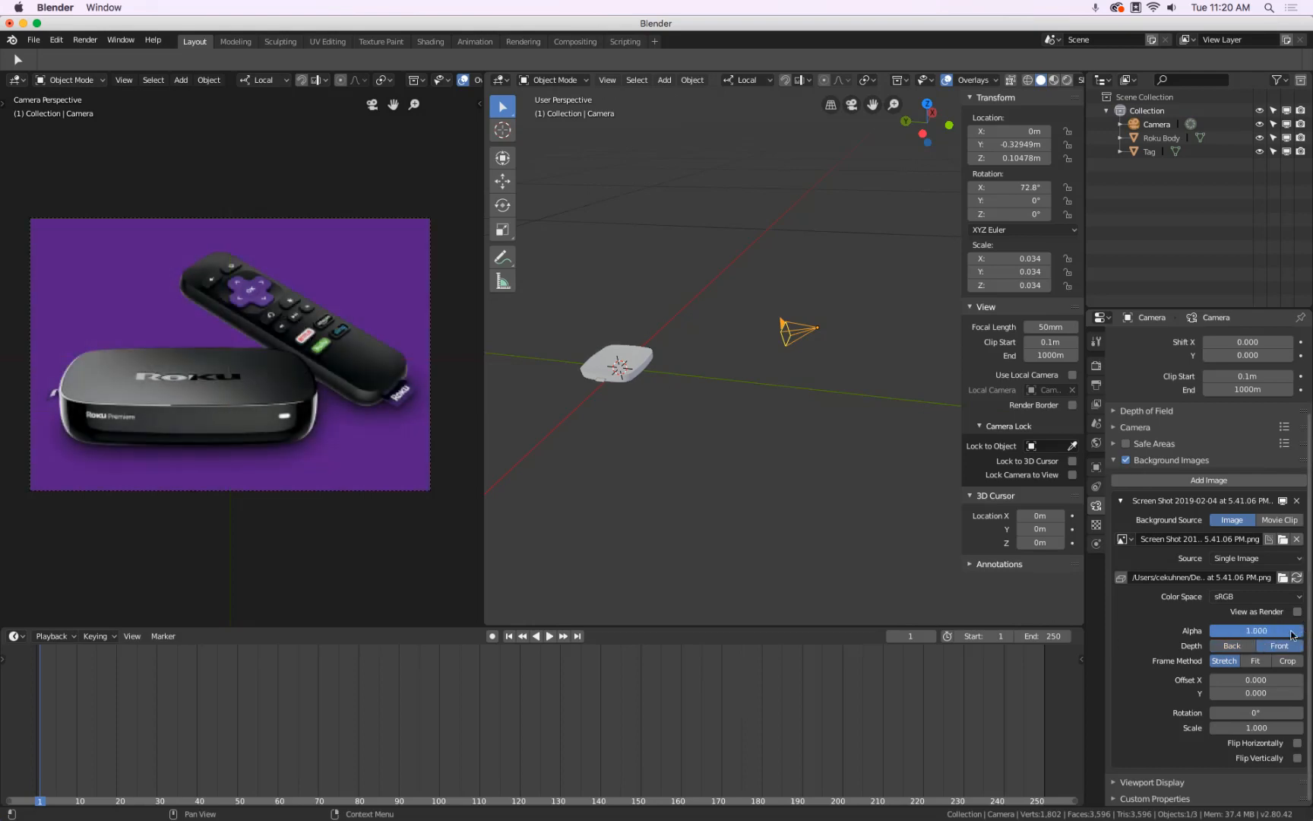
left_click(1224, 646)
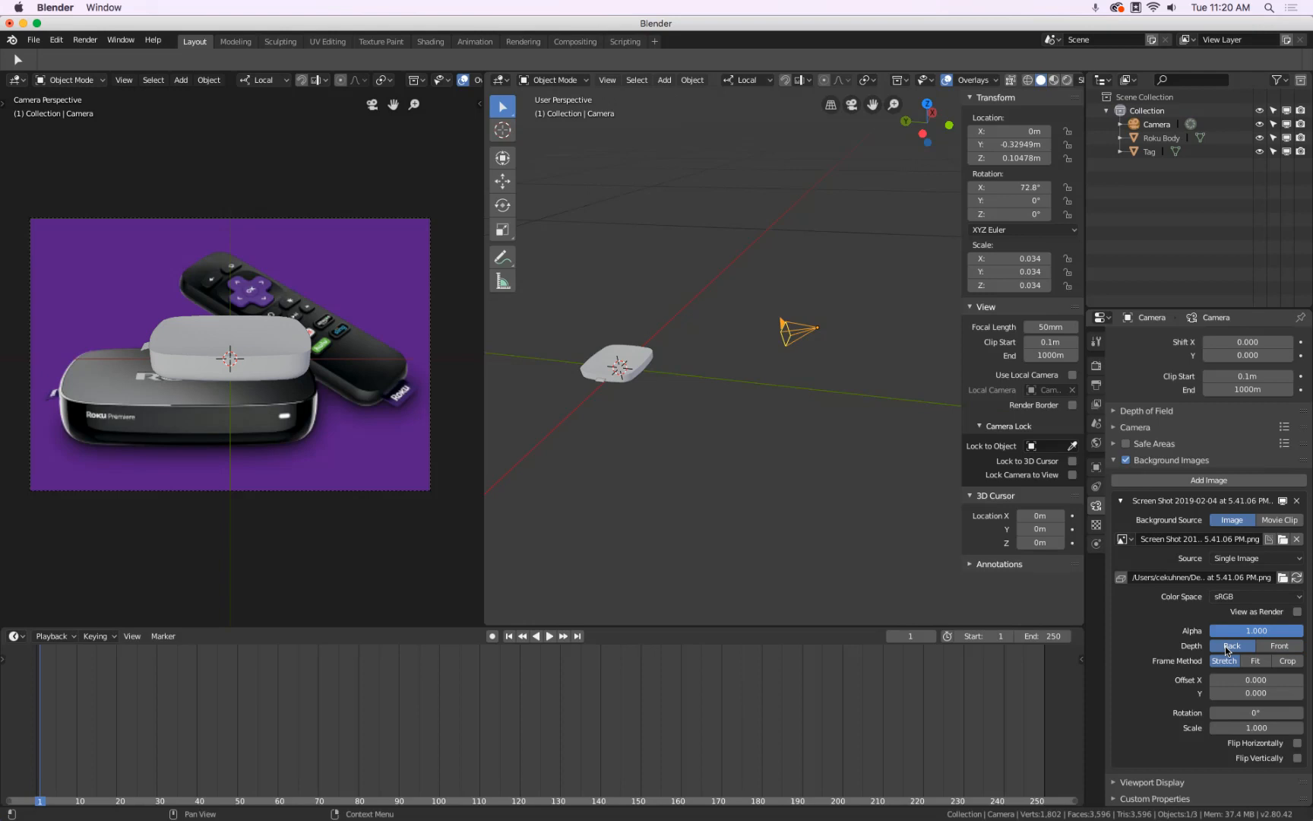
left_click(1279, 646)
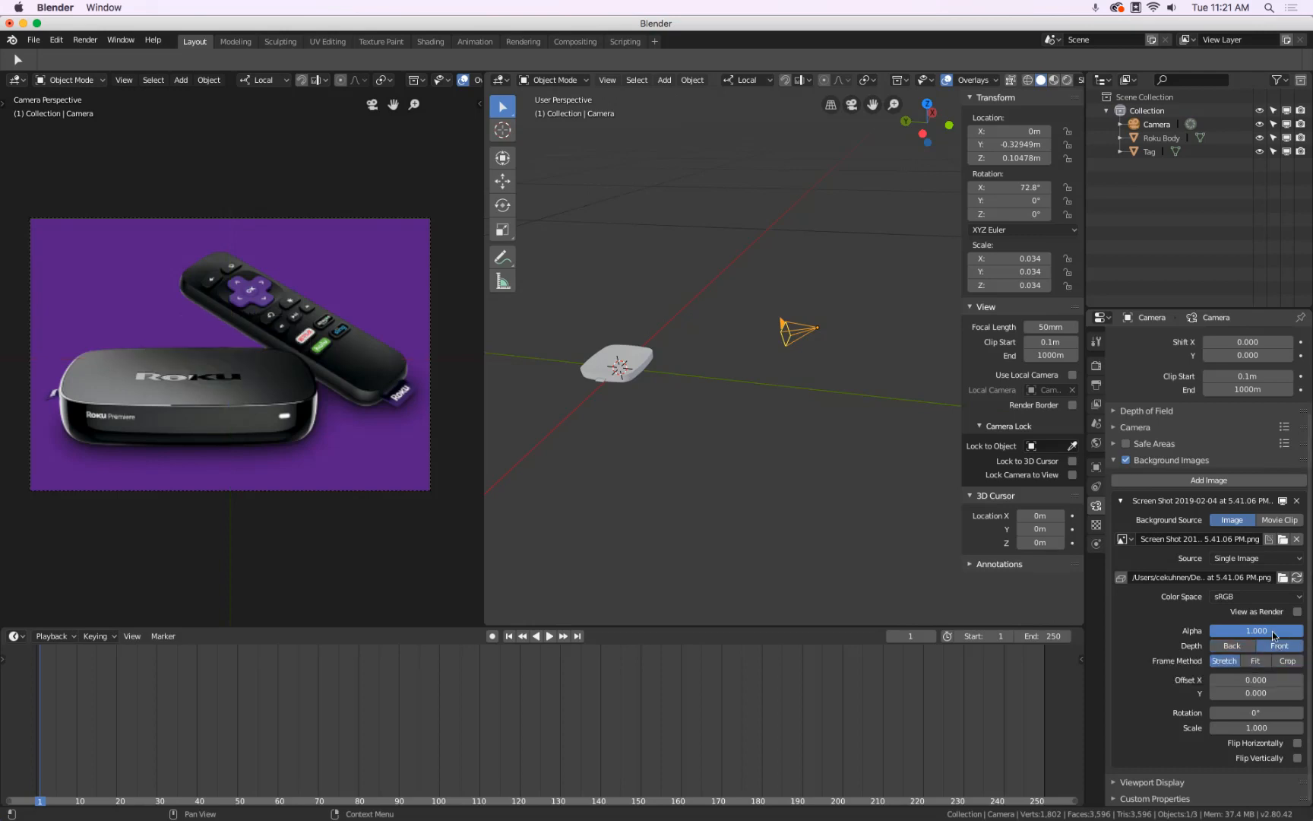
left_click_drag(1282, 636, 1244, 630)
Using the Transform tool, move the camera up along its local Y axis to about Y -0.322 m, Z 0.130 m
left_click(502, 158)
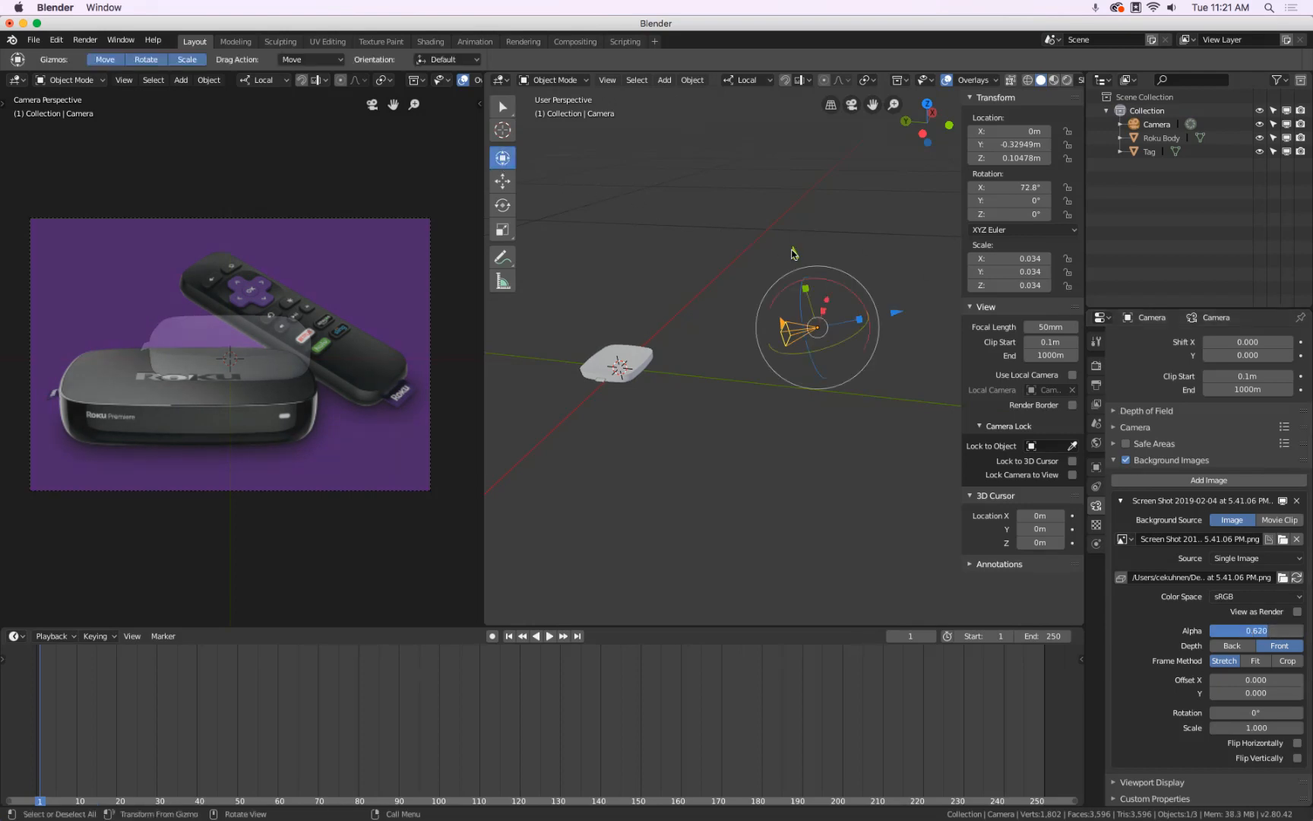
left_click_drag(793, 253, 808, 228)
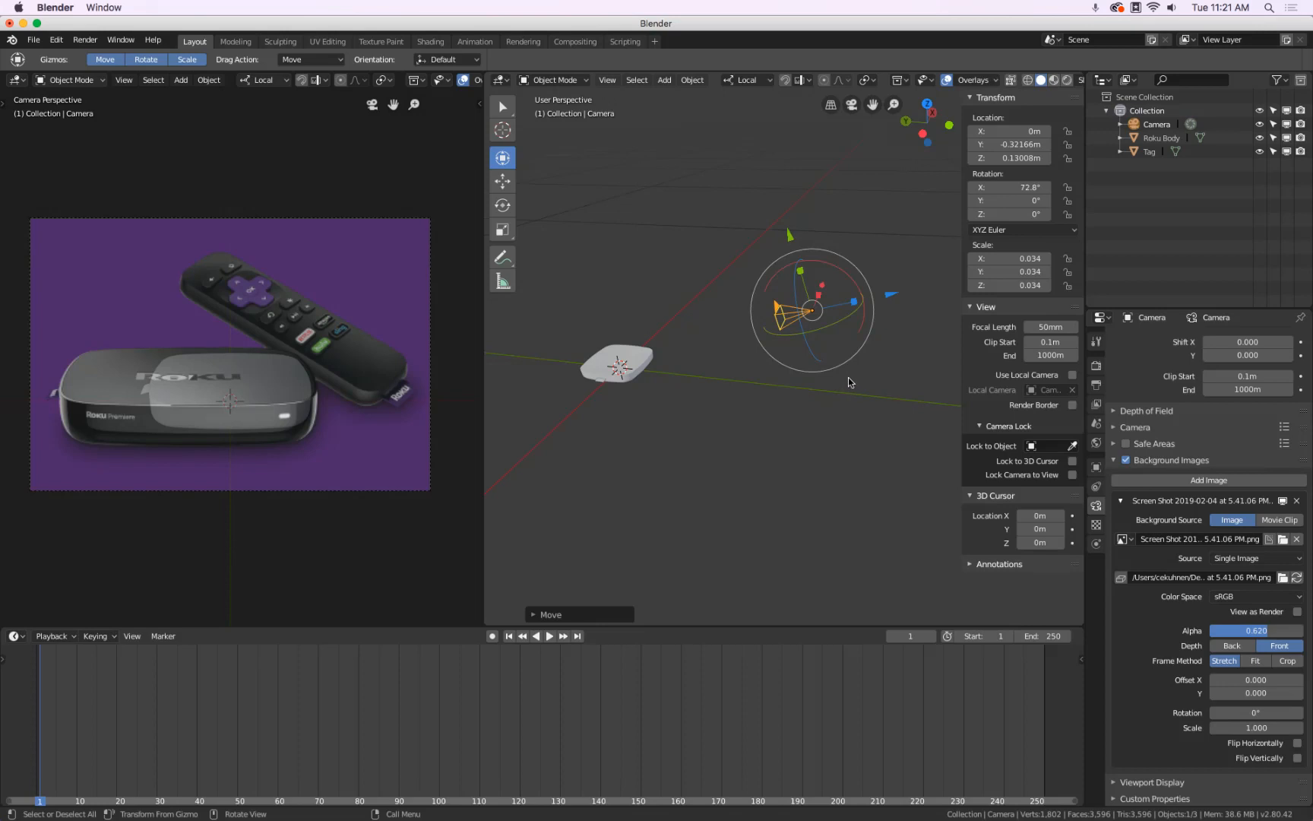
middle_click_drag(850, 381, 819, 392)
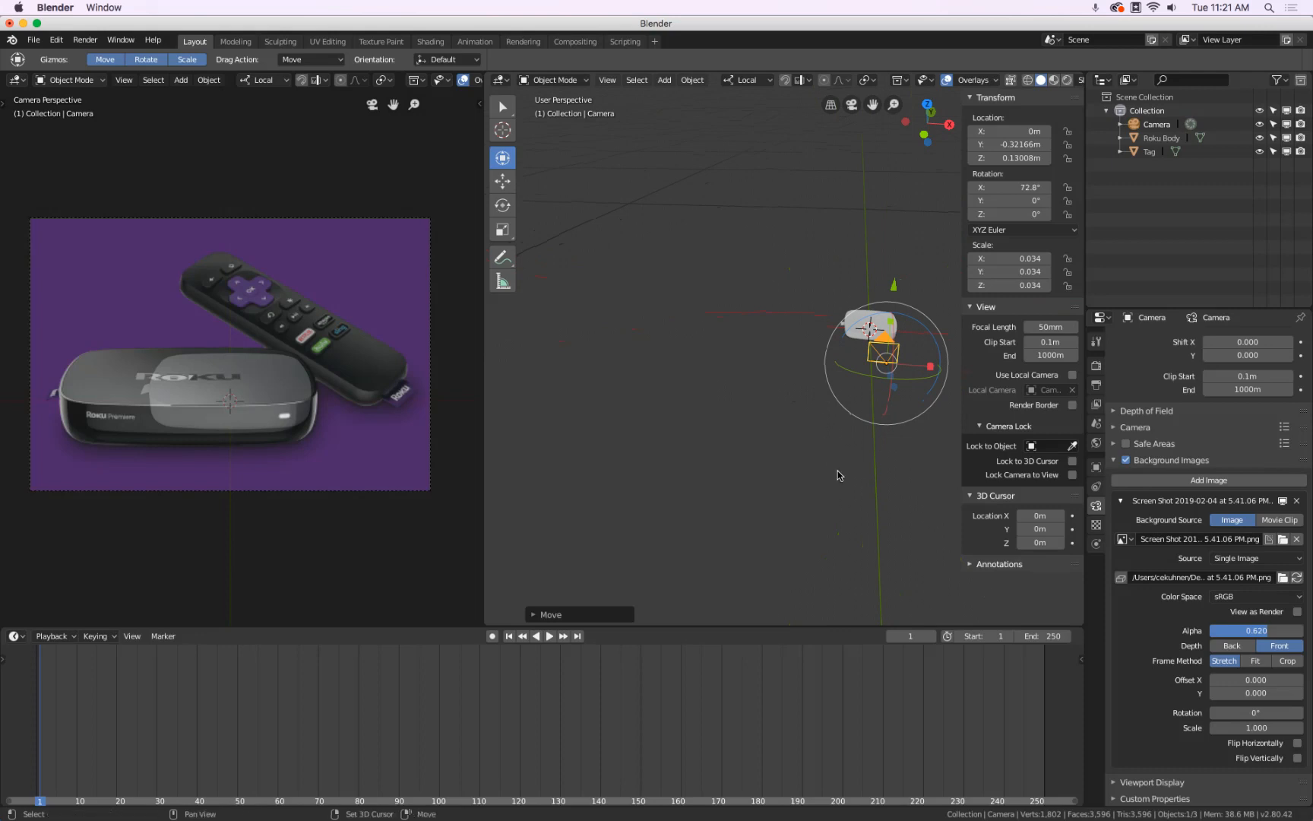
middle_click_drag(838, 475, 773, 476)
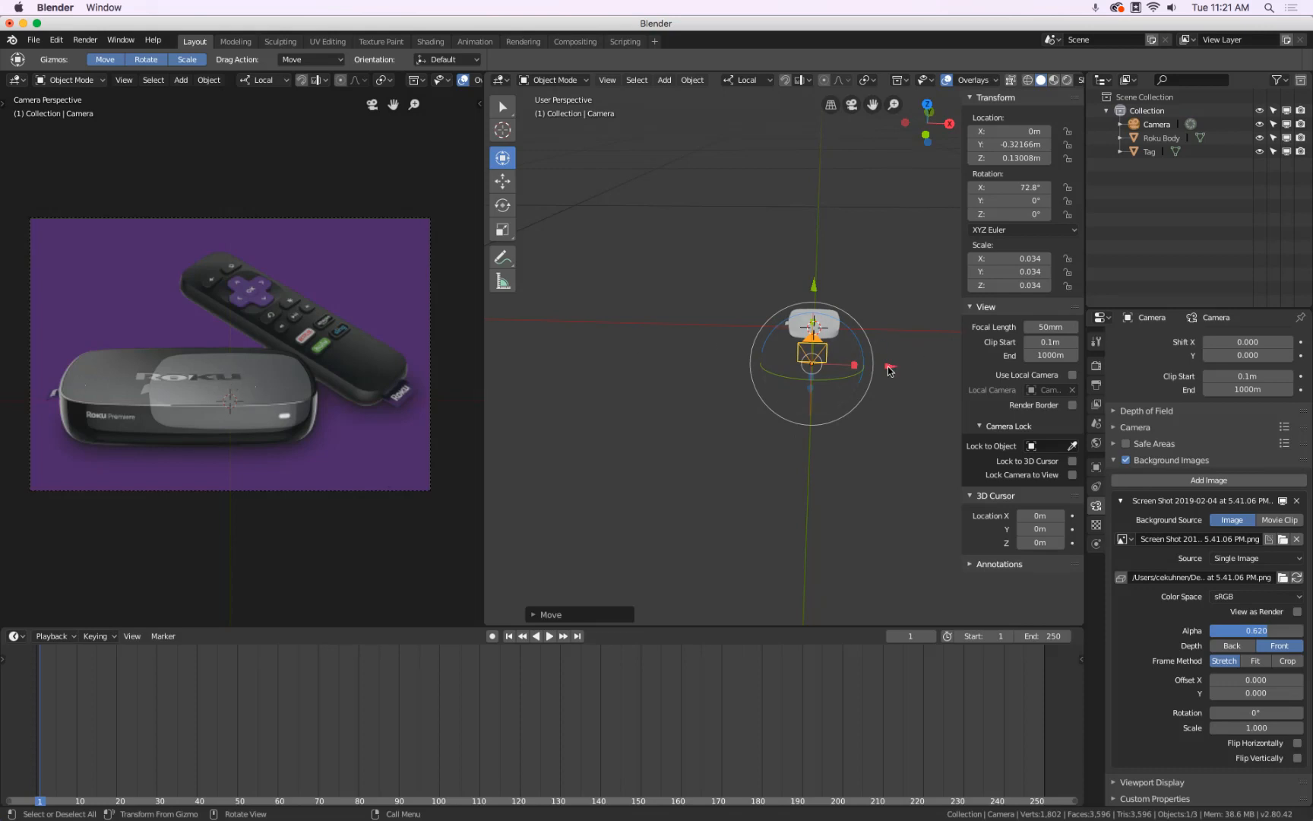
Move the camera along its local axes, sideways and closer to the model, to about X 0.018 m, Y -0.213 m, Z 0.096 m
left_click_drag(889, 370, 906, 363)
middle_click_drag(905, 363, 668, 360)
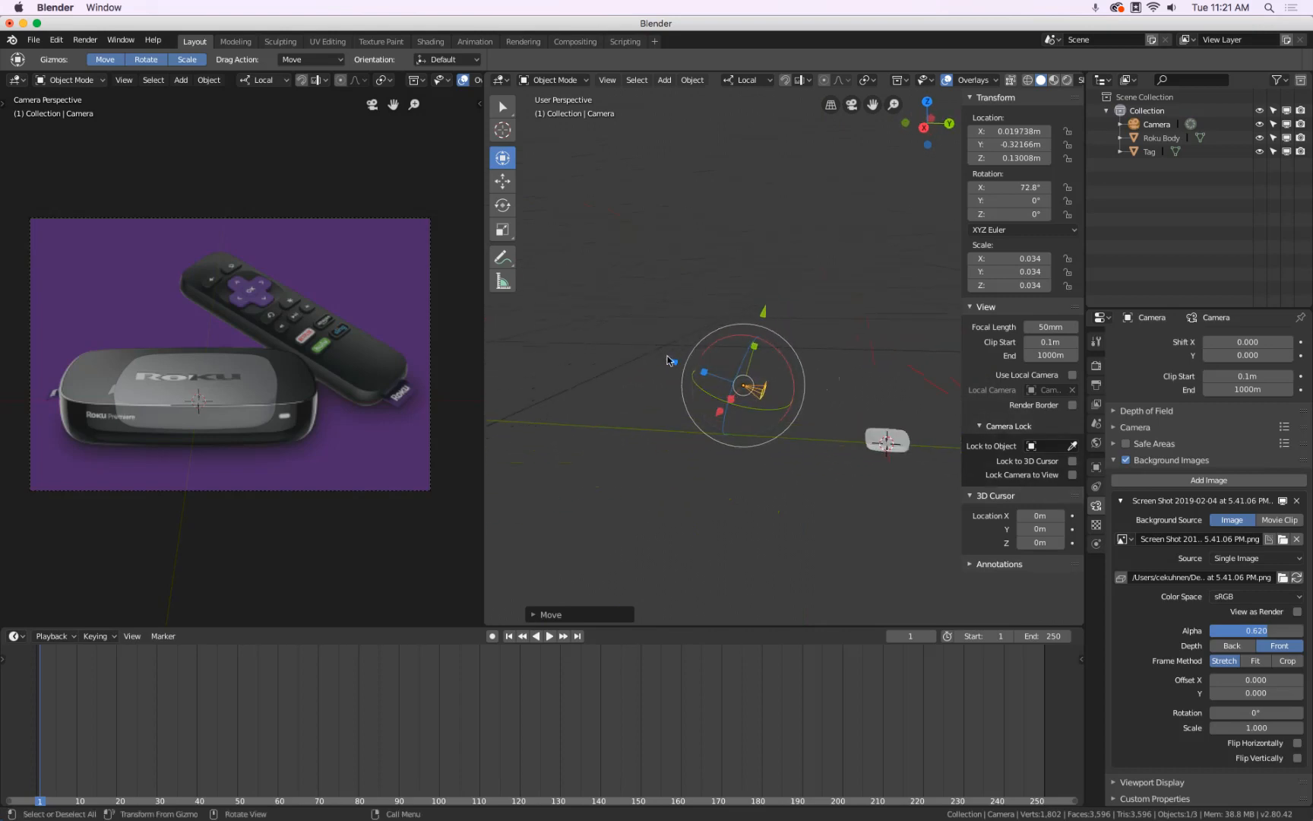
left_click_drag(670, 361, 718, 373)
middle_click_drag(666, 393, 780, 418)
left_click_drag(893, 419, 891, 416)
middle_click_drag(744, 470, 612, 454)
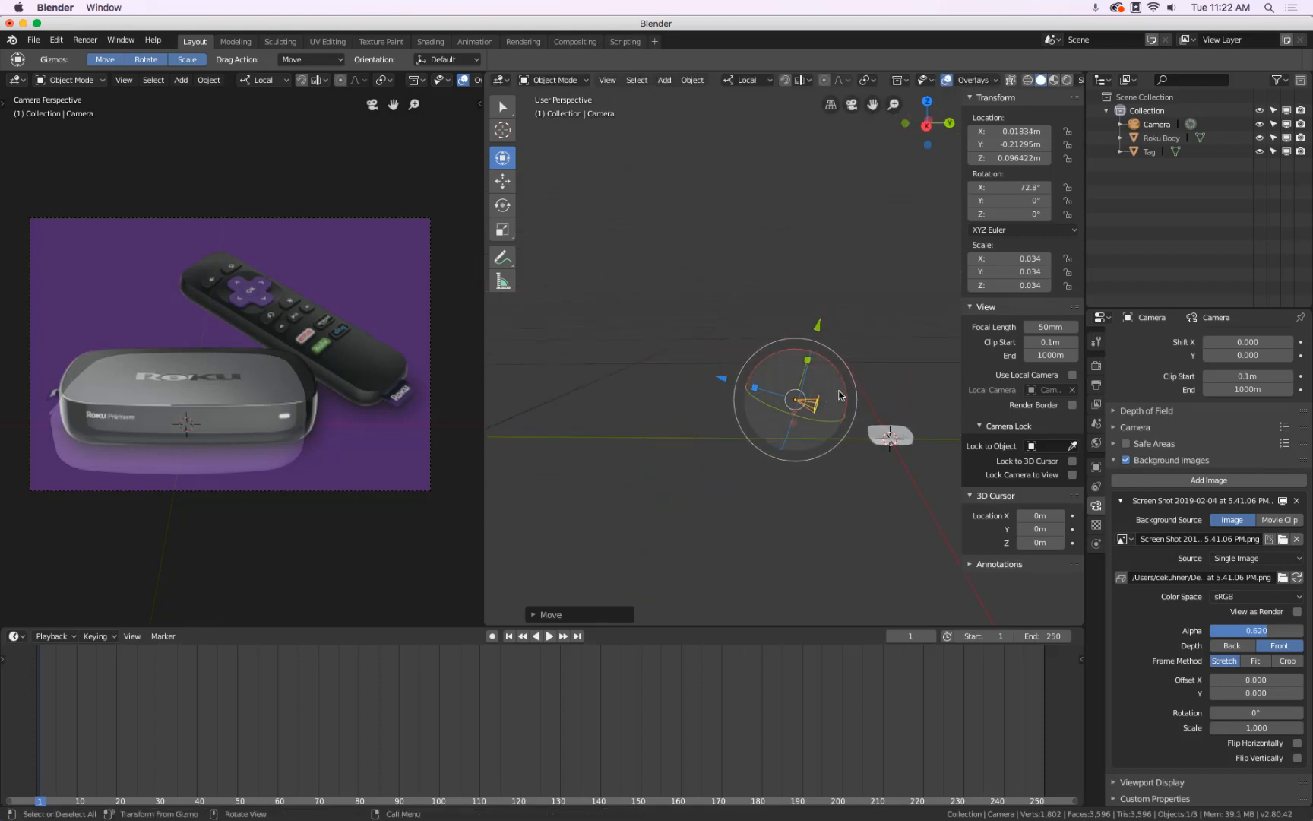
Tilt the camera to an X rotation of about 81° and reposition it at about X 0.015 m, Y -0.220 m, Z 0.058 m
left_click_drag(844, 385, 805, 342)
middle_click_drag(696, 369, 833, 396)
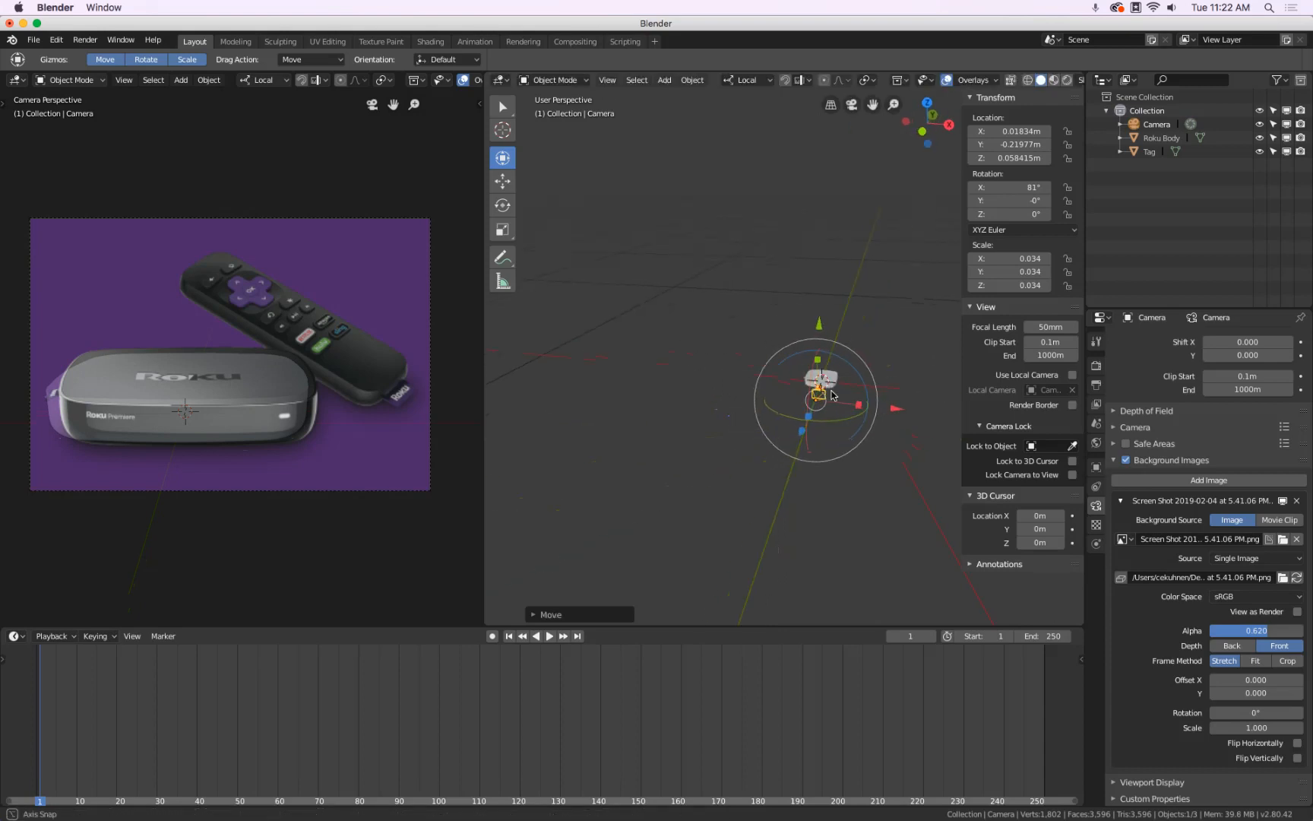
left_click_drag(894, 408, 870, 405)
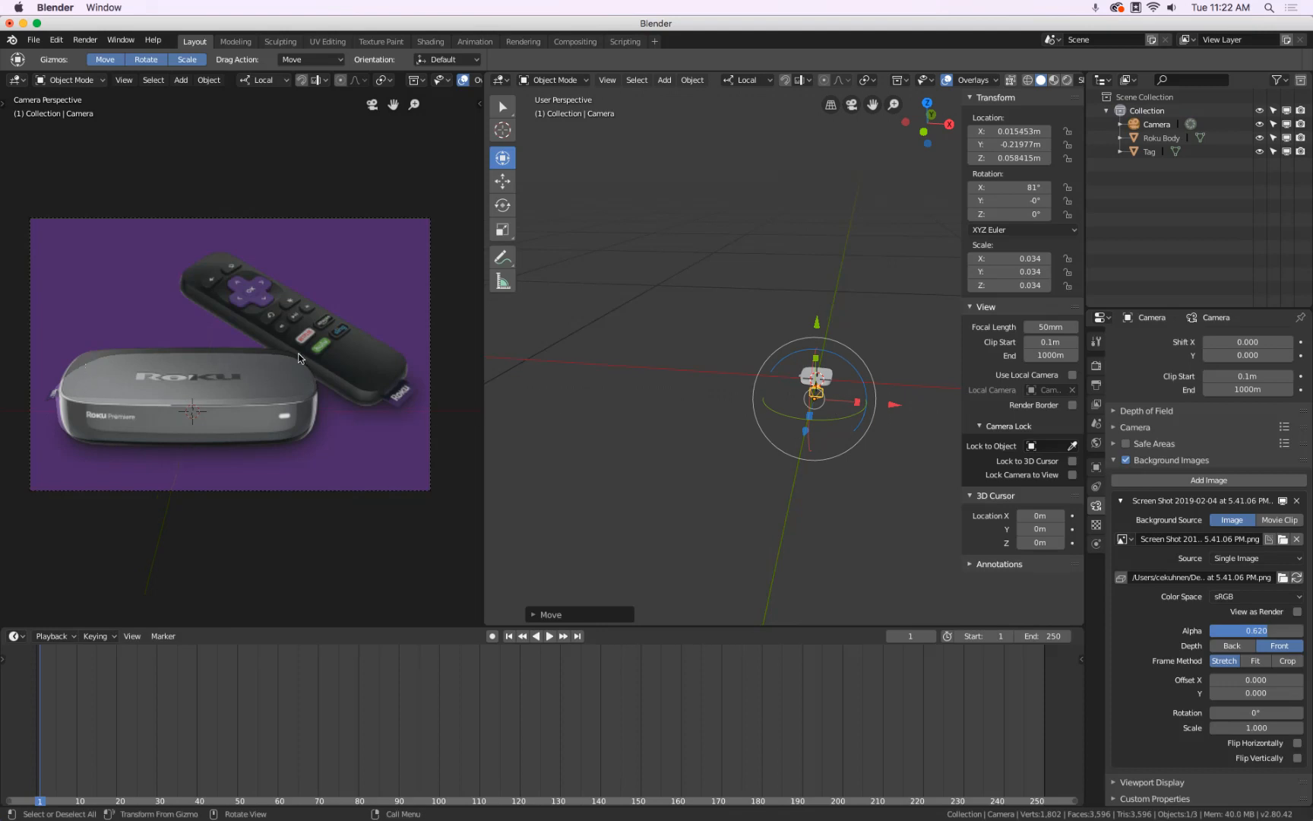
From the top view, set the camera's X location to 0 m and its background image alpha to about 0.426
middle_click_drag(704, 422, 804, 456)
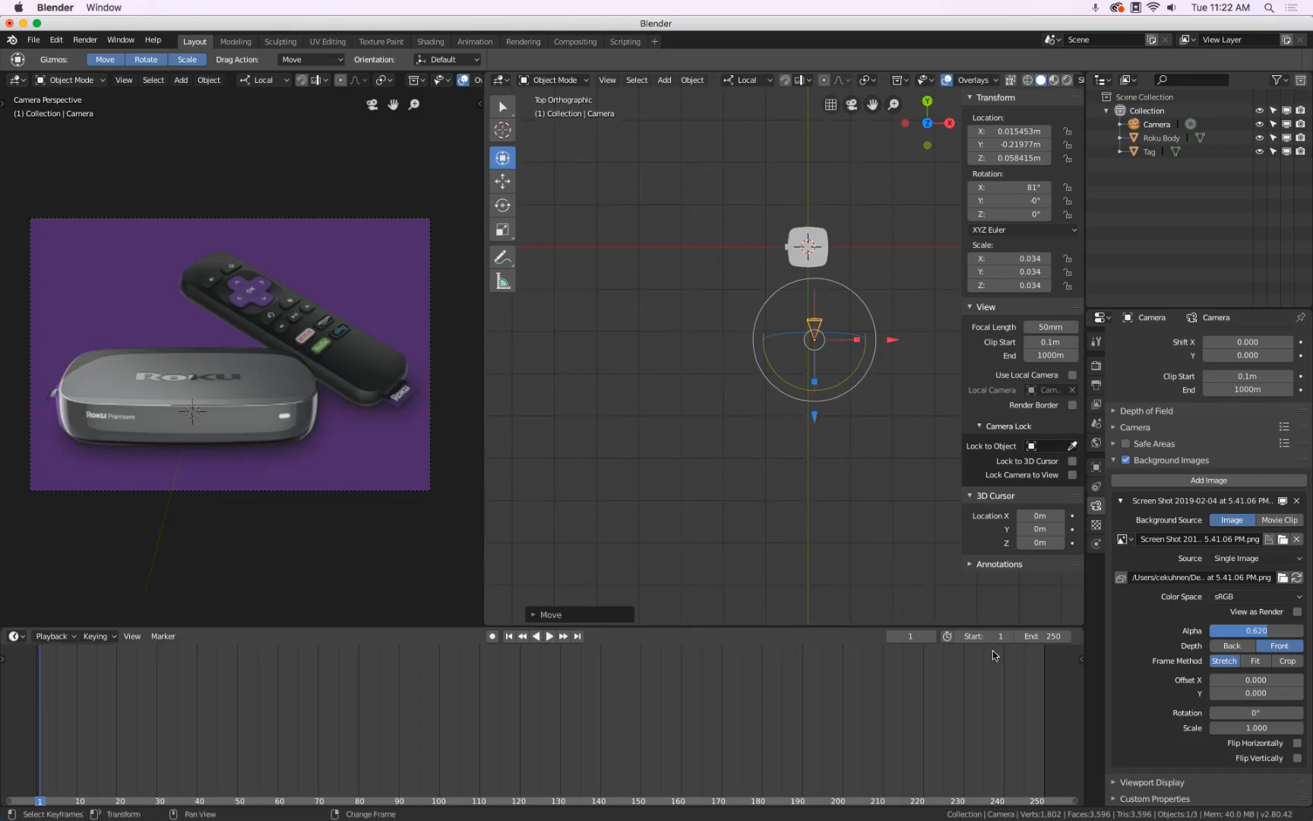
left_click_drag(1271, 637, 1311, 723)
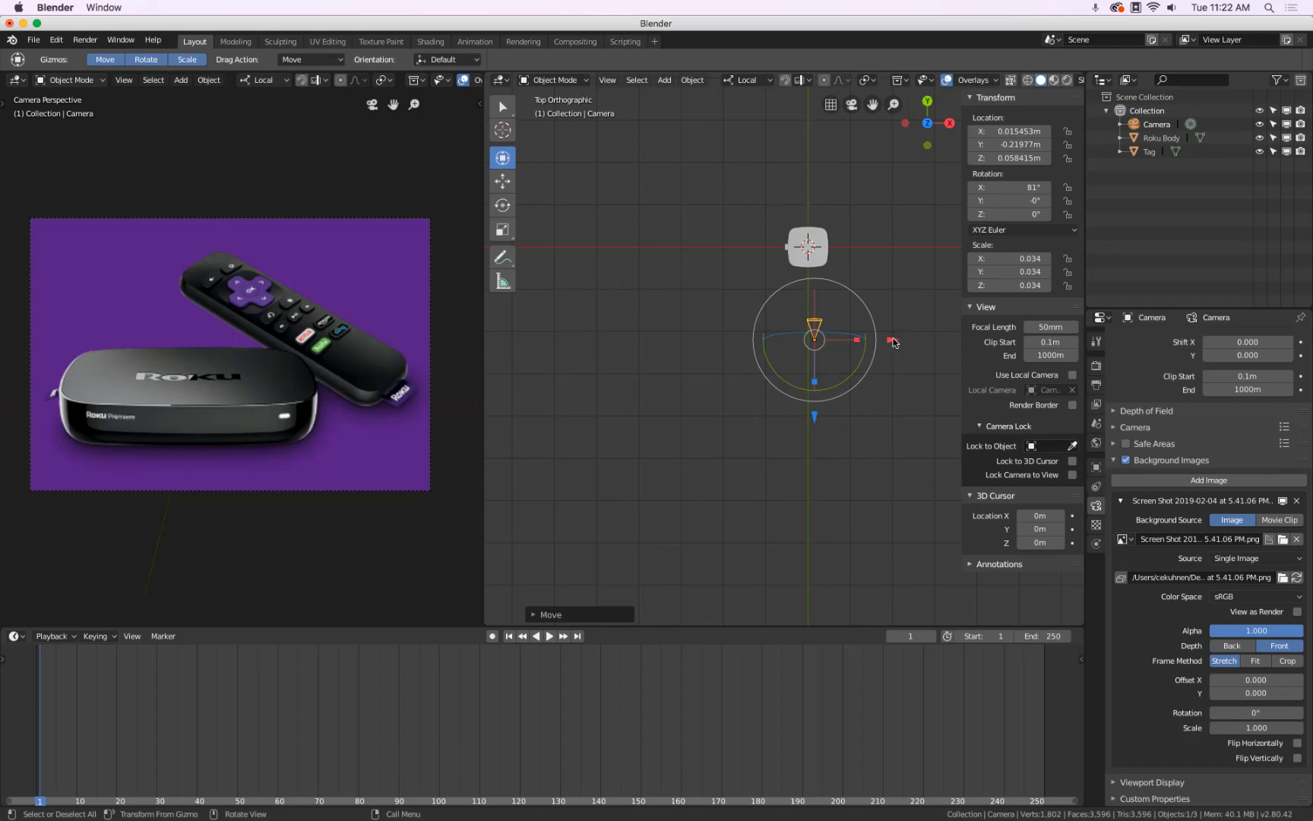
left_click_drag(894, 342, 926, 364)
left_click(1011, 131)
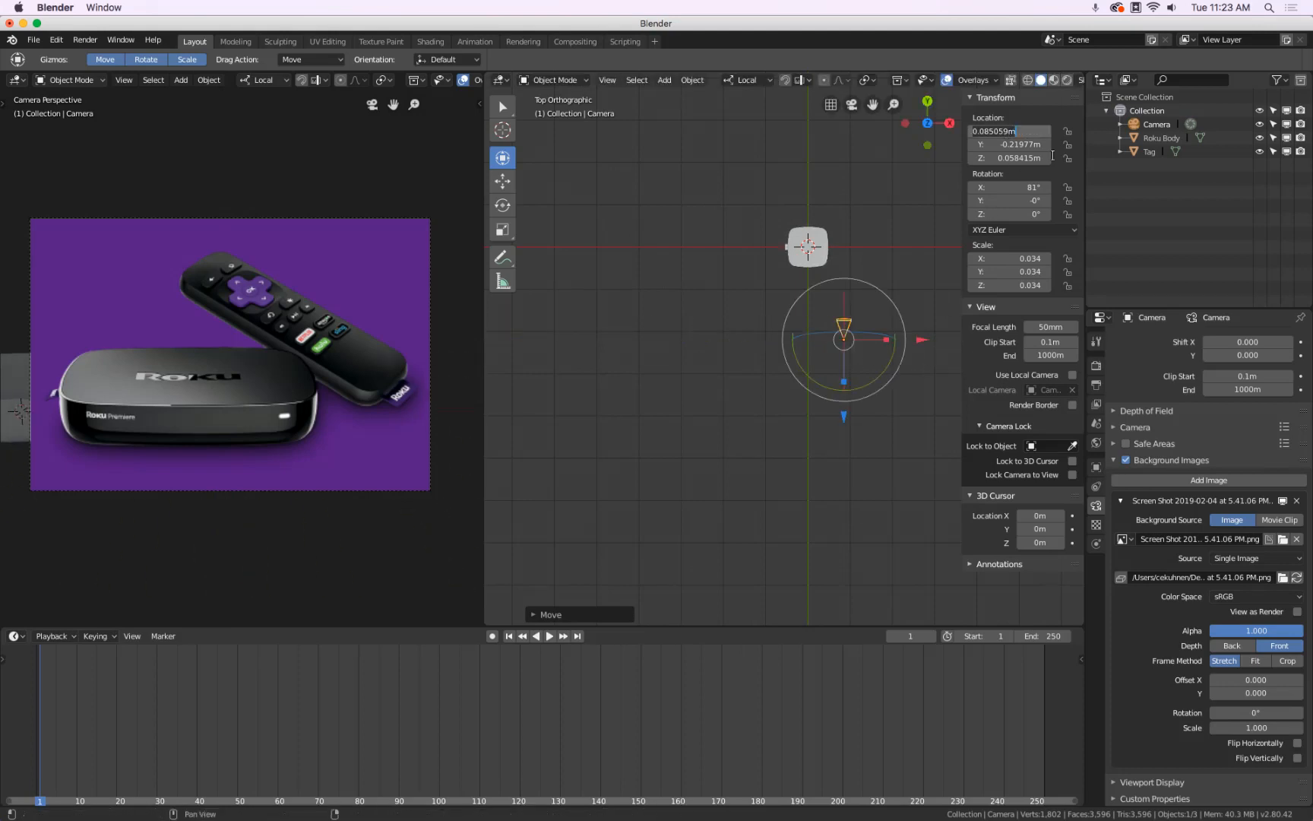
type("0")
key("Return")
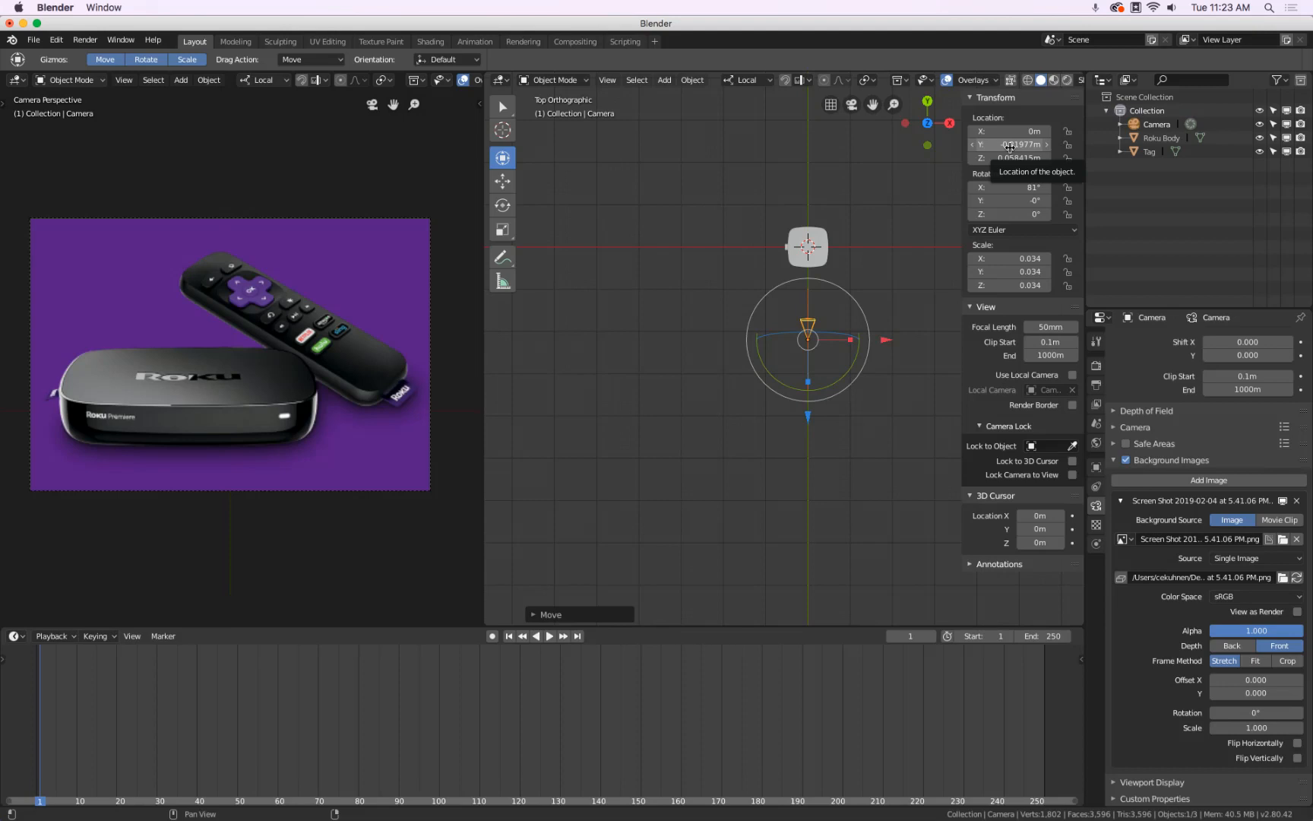
left_click_drag(1262, 630, 1209, 630)
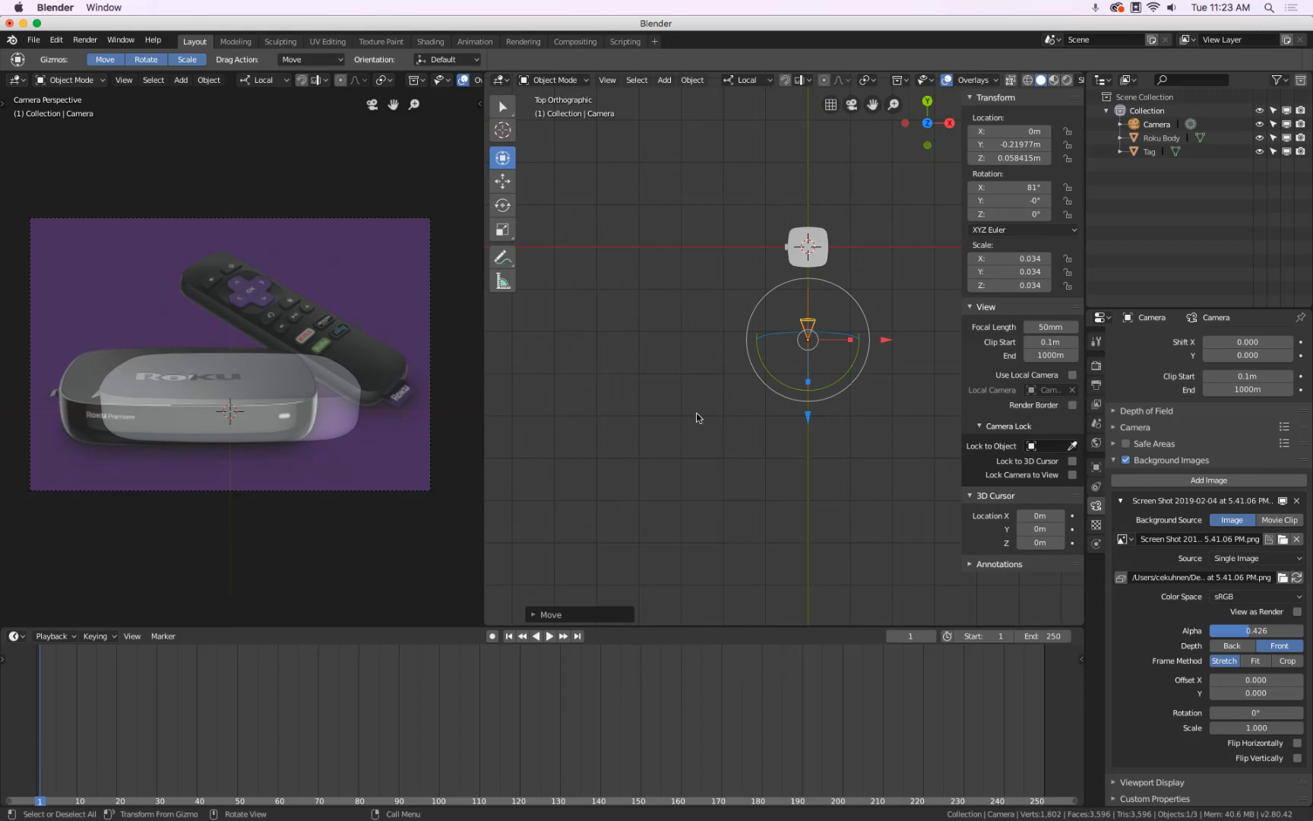
Try a camera lens Shift X of 0.110 and reset it to 0
scroll(1221, 443, "up", 3)
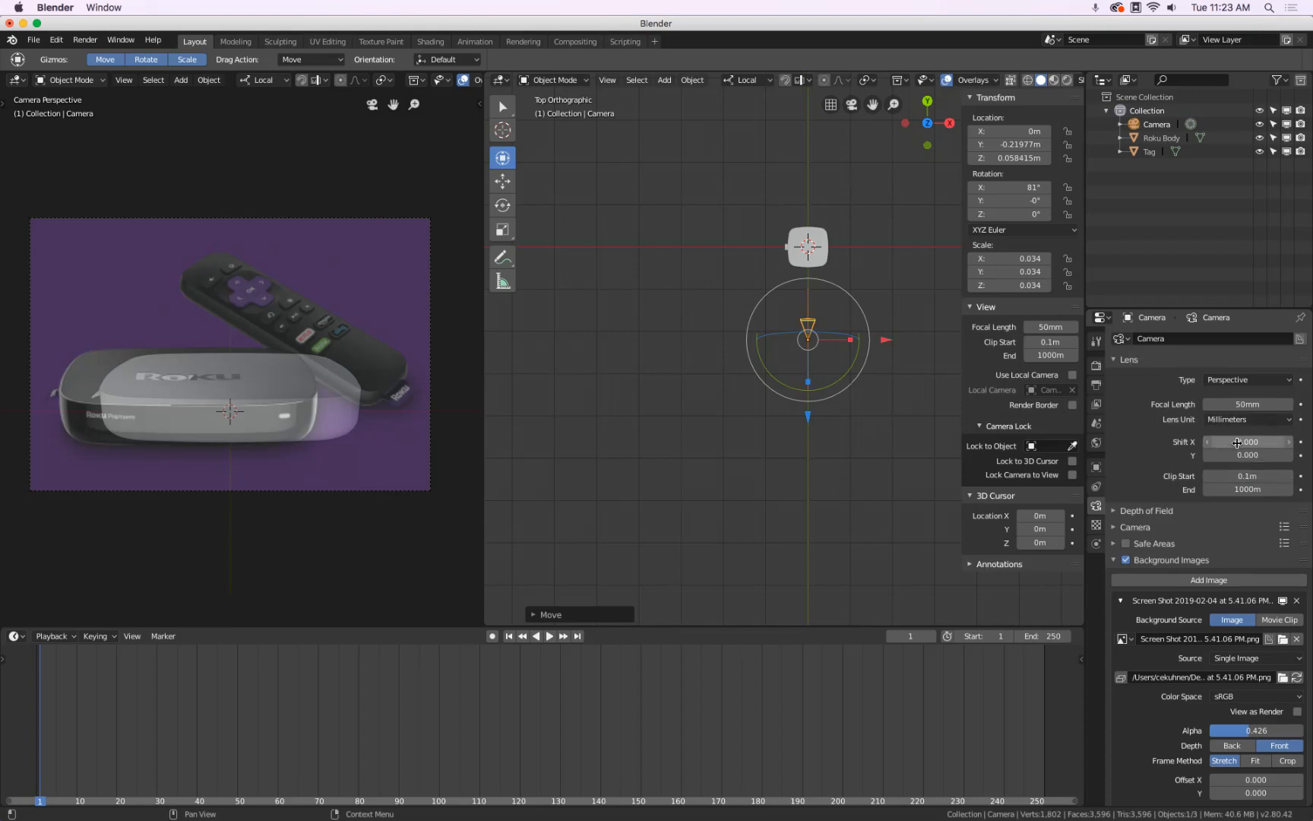
left_click_drag(1237, 444, 1278, 446)
scroll(893, 334, "up", 5)
scroll(891, 334, "down", 2)
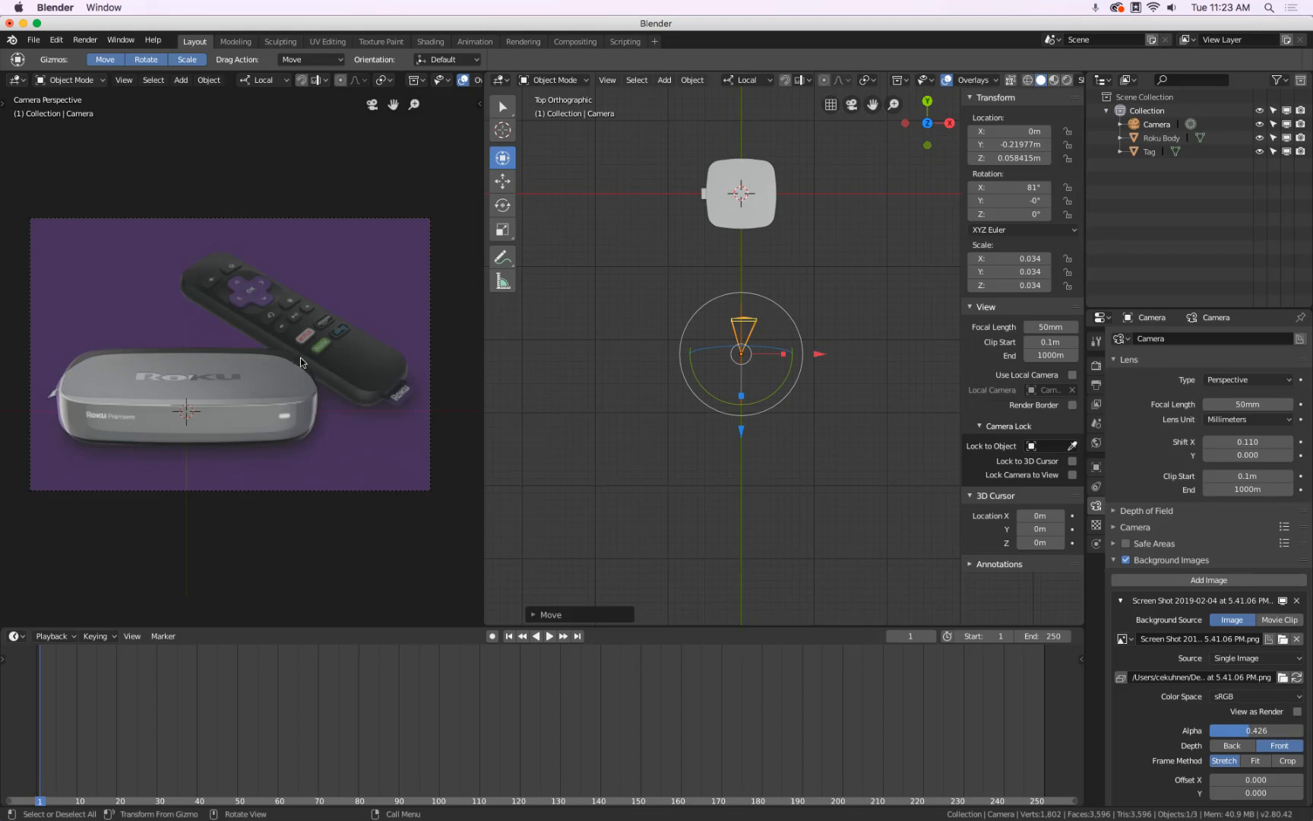
left_click(1251, 441)
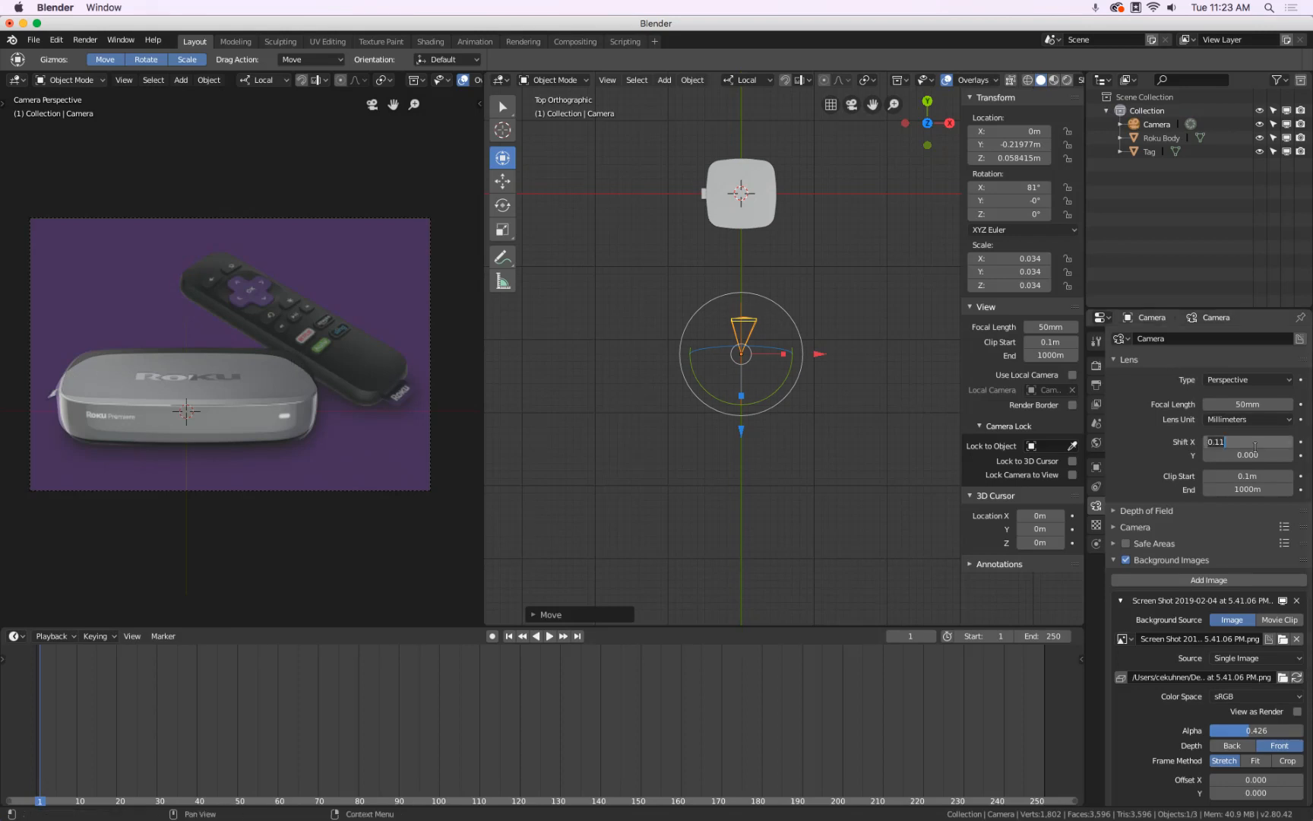
type("0")
key("Return")
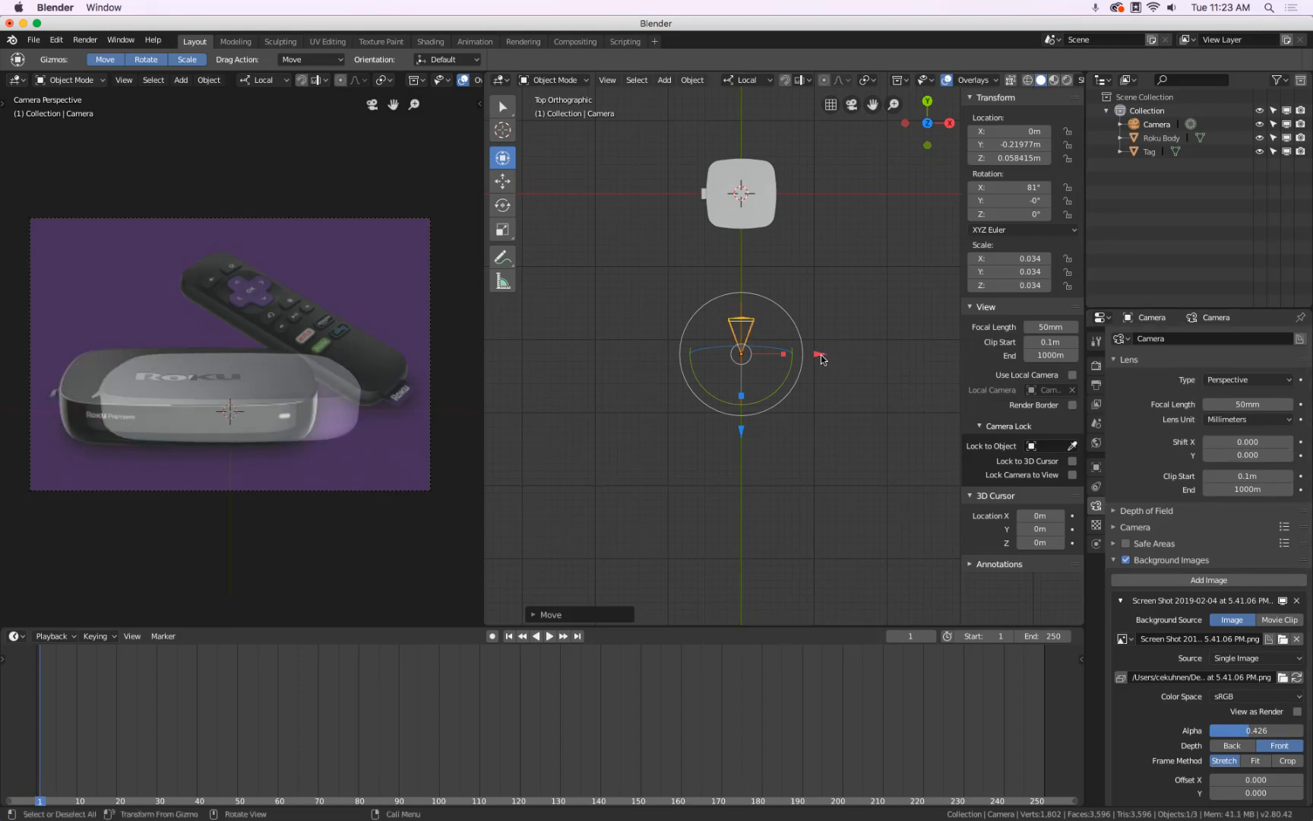
Try moving the camera sideways along its local X axis and reset its X location to 0 m
key("g")
key("x")
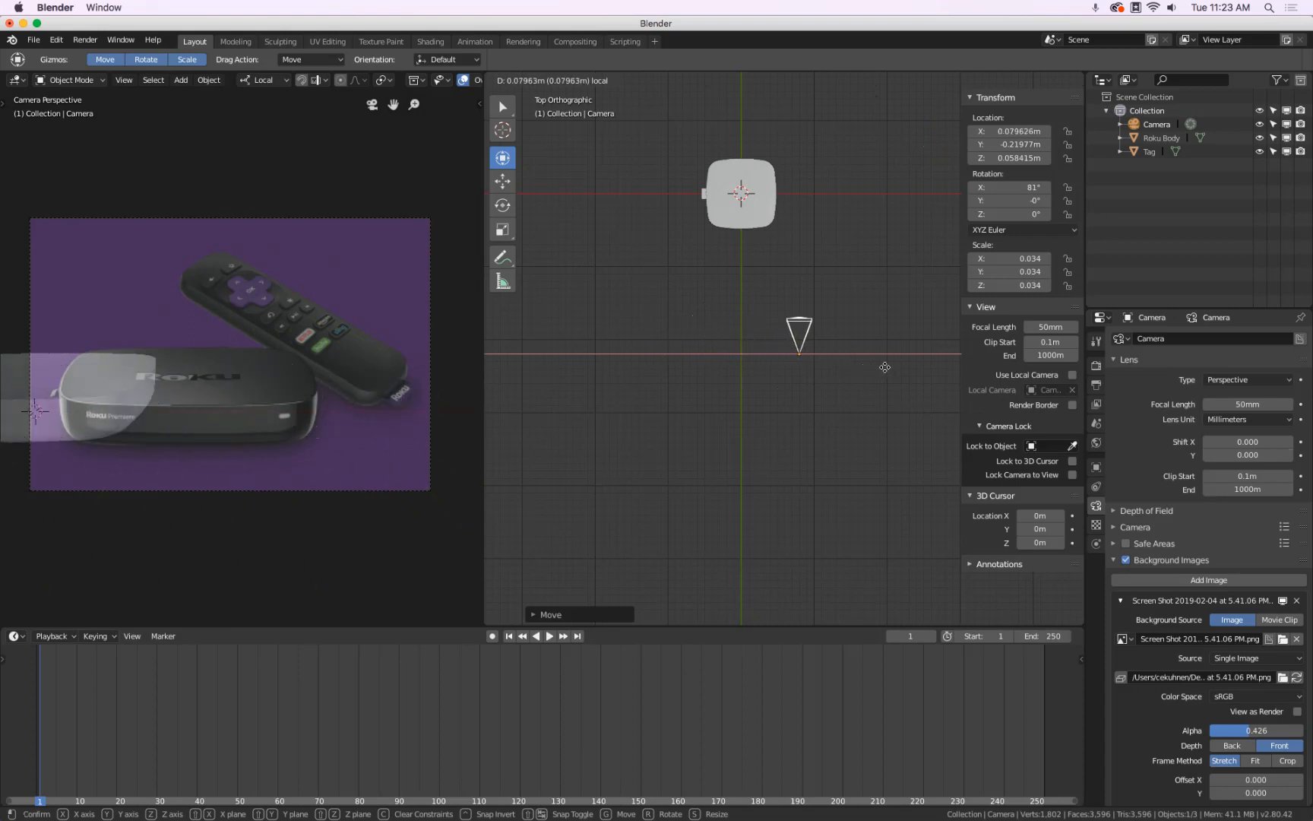
left_click(853, 366)
scroll(221, 371, "down", 5)
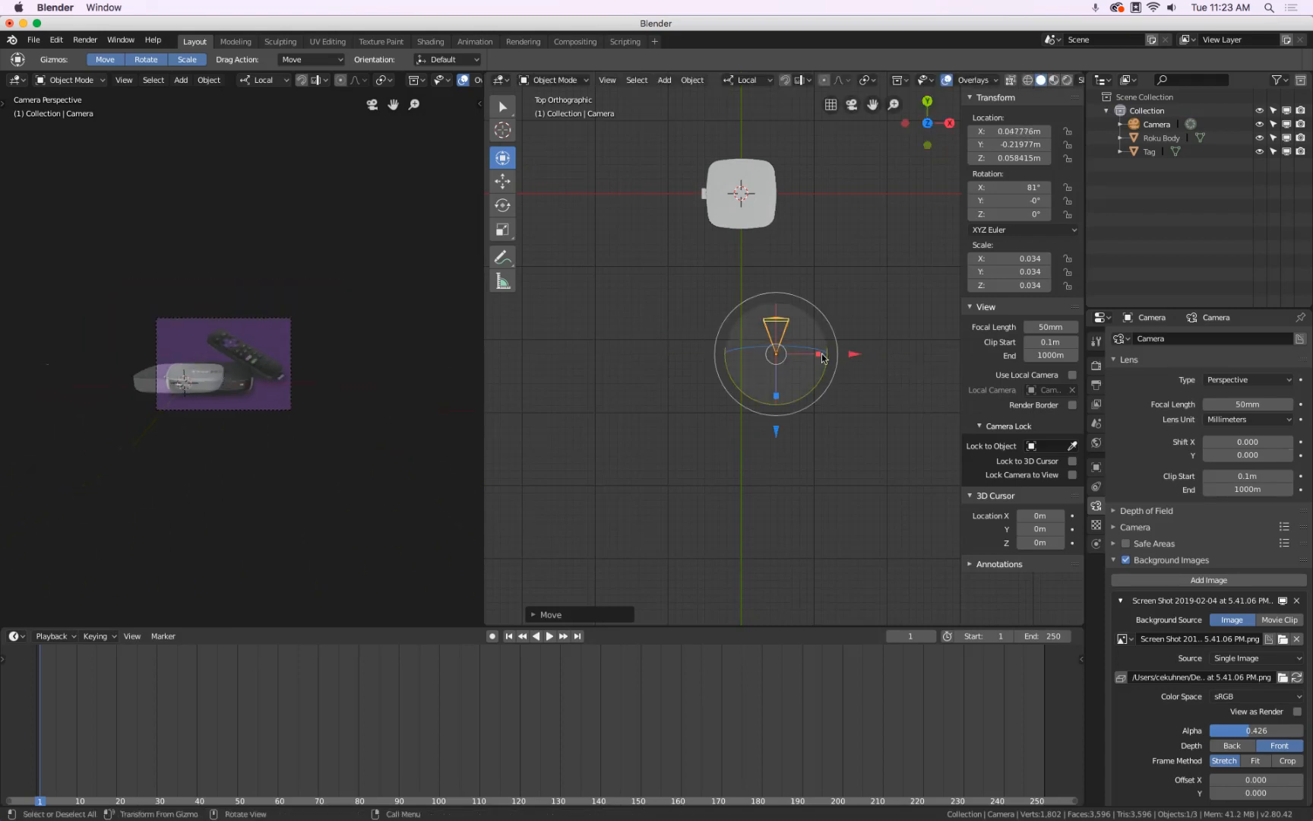
key("g")
key("x")
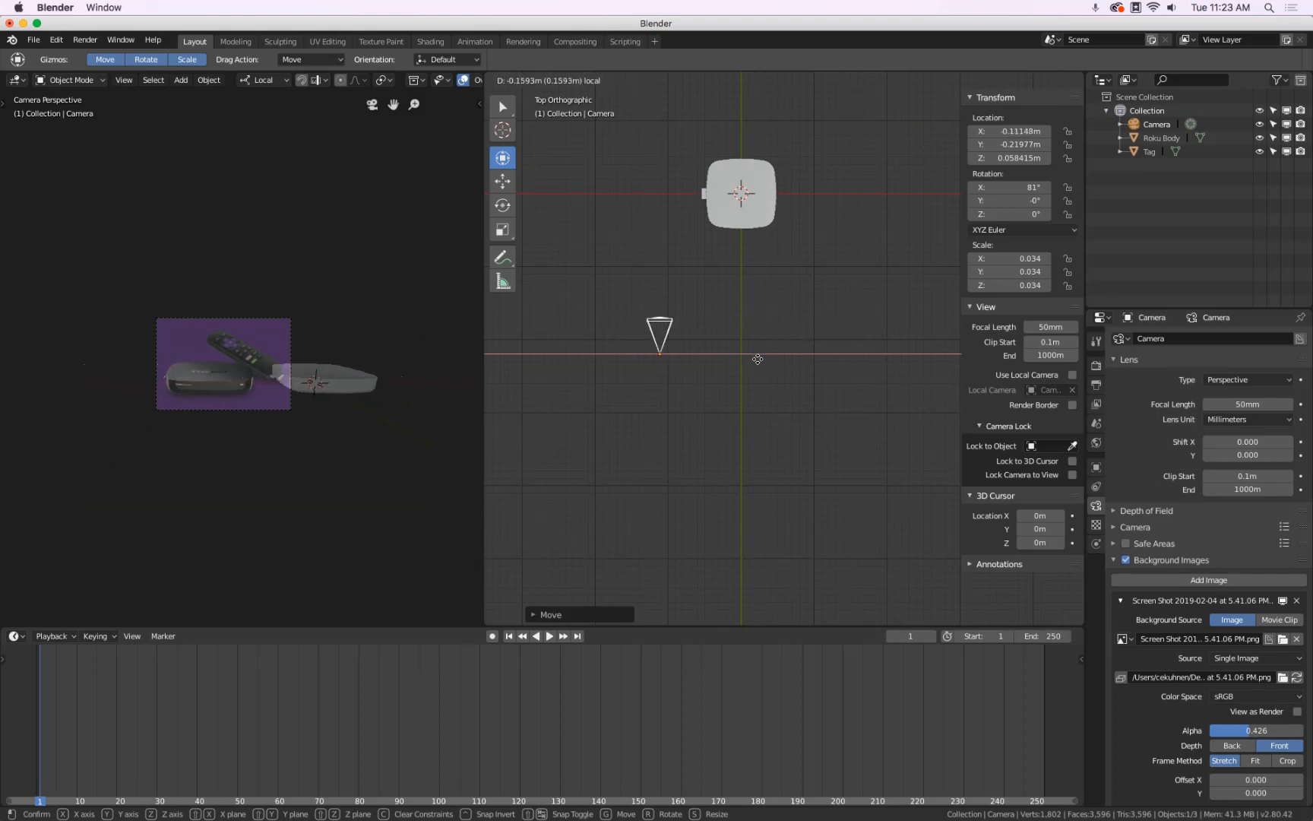
key("Escape")
scroll(809, 351, "up", 2)
scroll(809, 351, "up", 2)
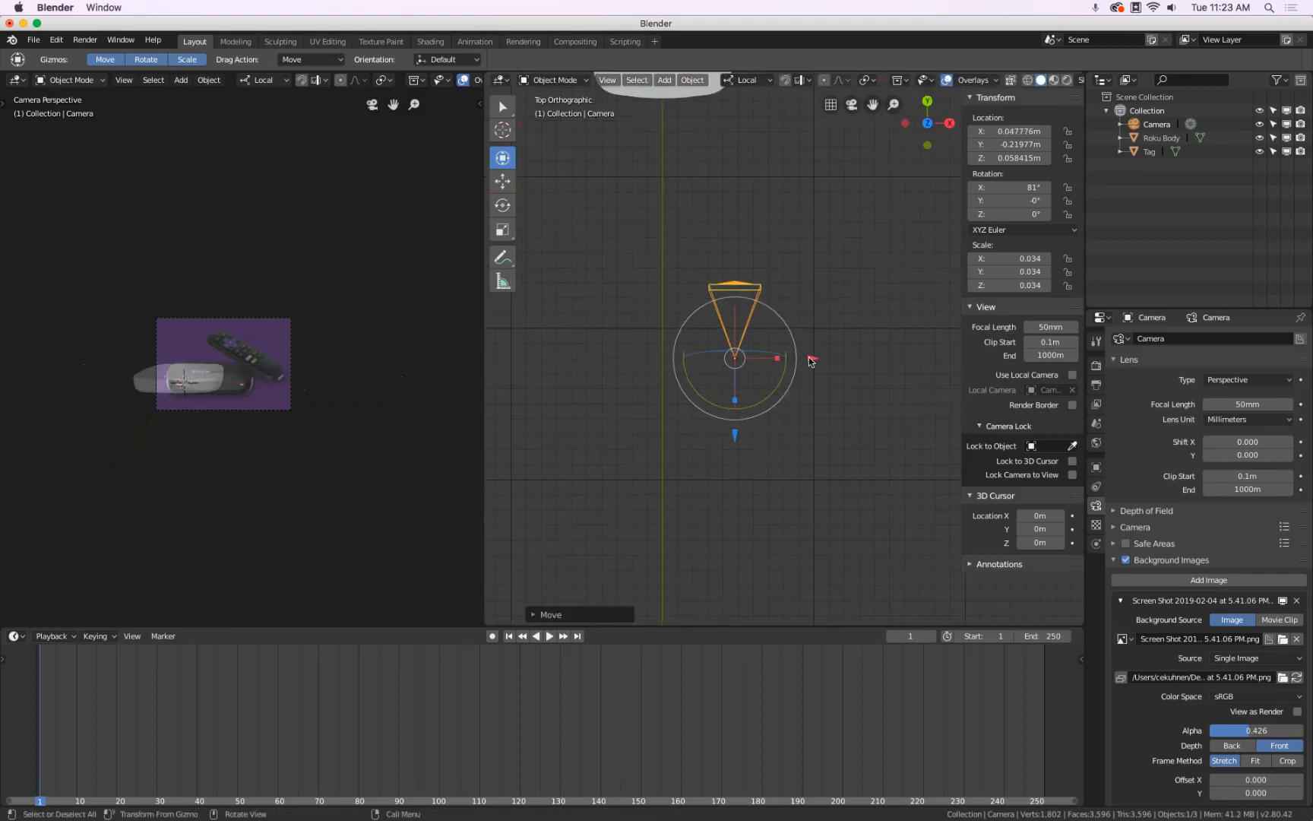
left_click(1008, 130)
left_click(1008, 131)
key("ctrl+a")
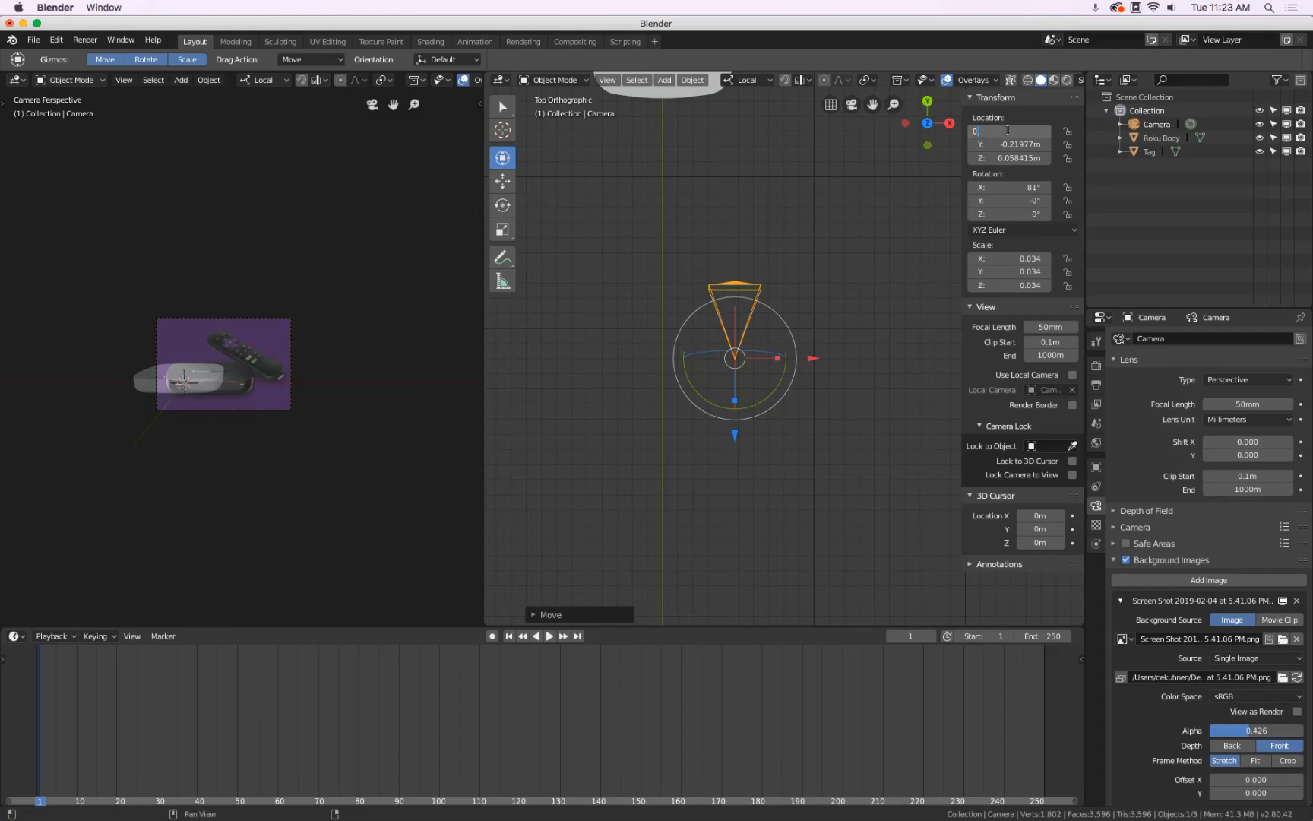
type("0")
key("Return")
Set the camera's lens Shift X to 0.100 and compare the model's edges with the device in the photo
scroll(274, 370, "up", 3)
scroll(274, 370, "down", 2)
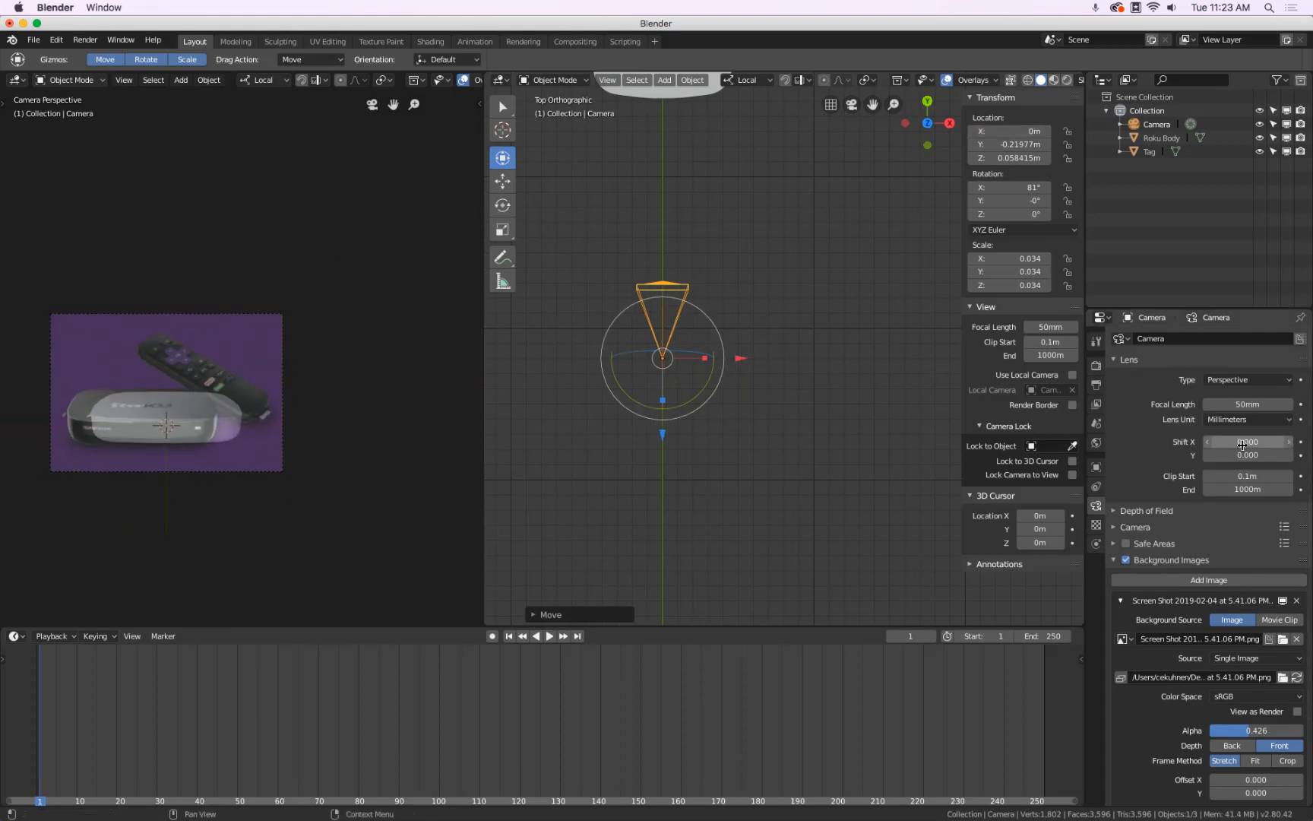
left_click_drag(1241, 445, 1254, 441)
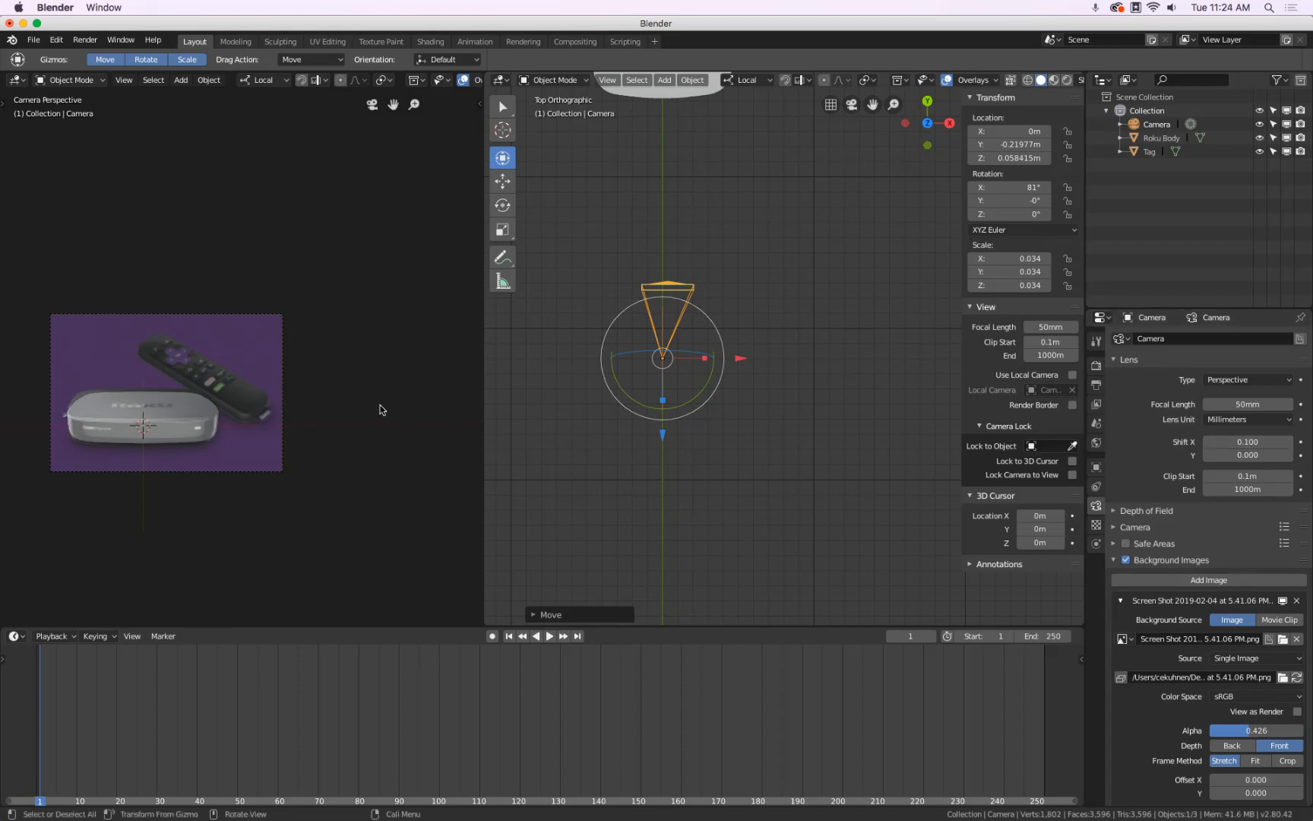
scroll(206, 427, "up", 3)
scroll(206, 427, "down", 2)
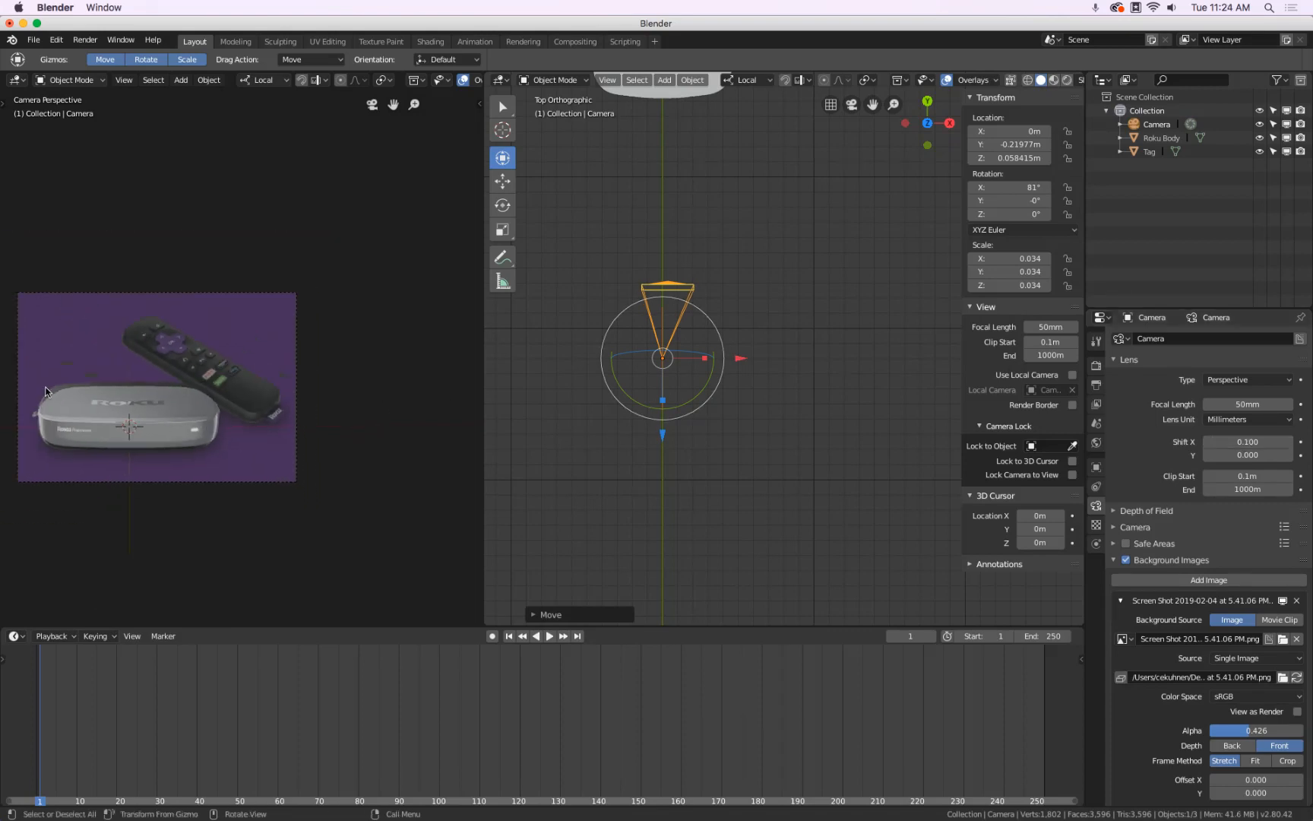
scroll(43, 396, "up", 2)
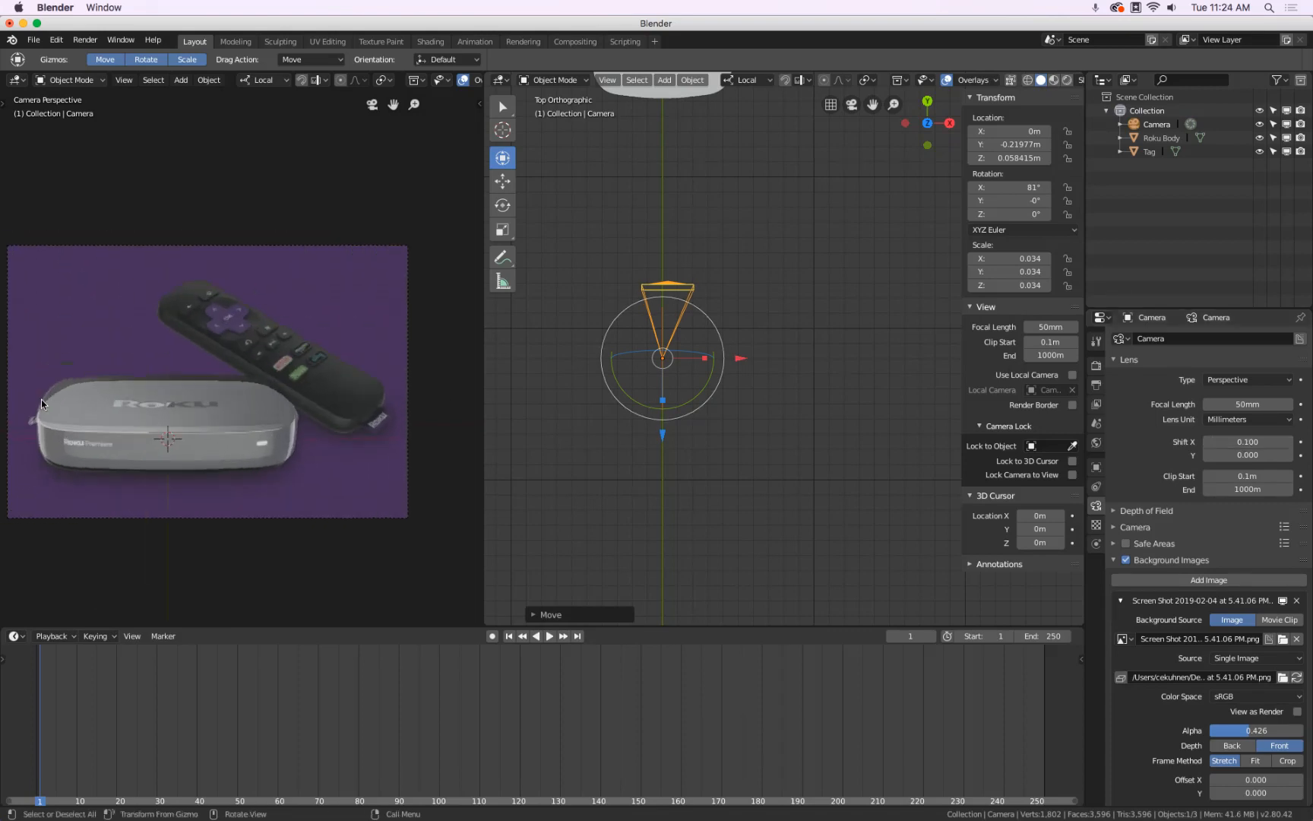
scroll(72, 390, "up", 4)
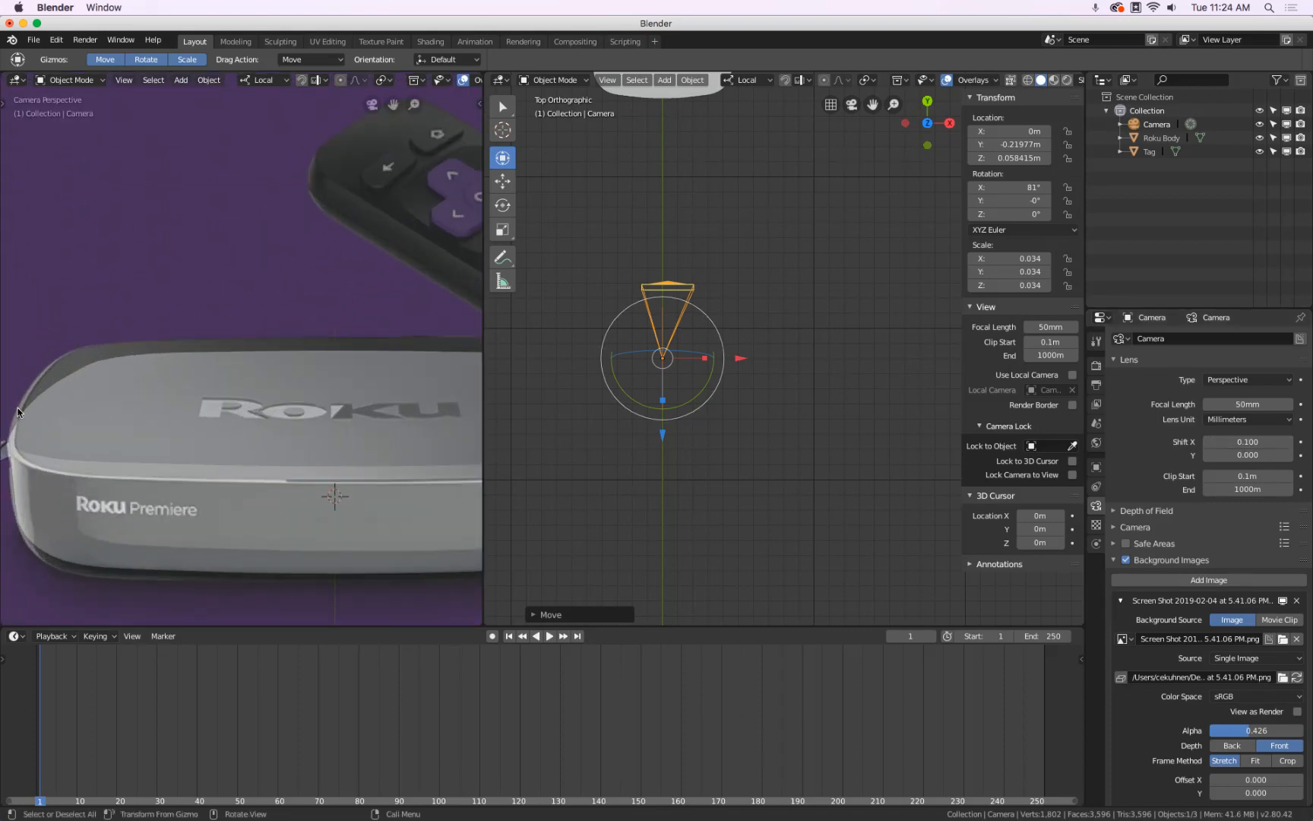
scroll(114, 418, "down", 4)
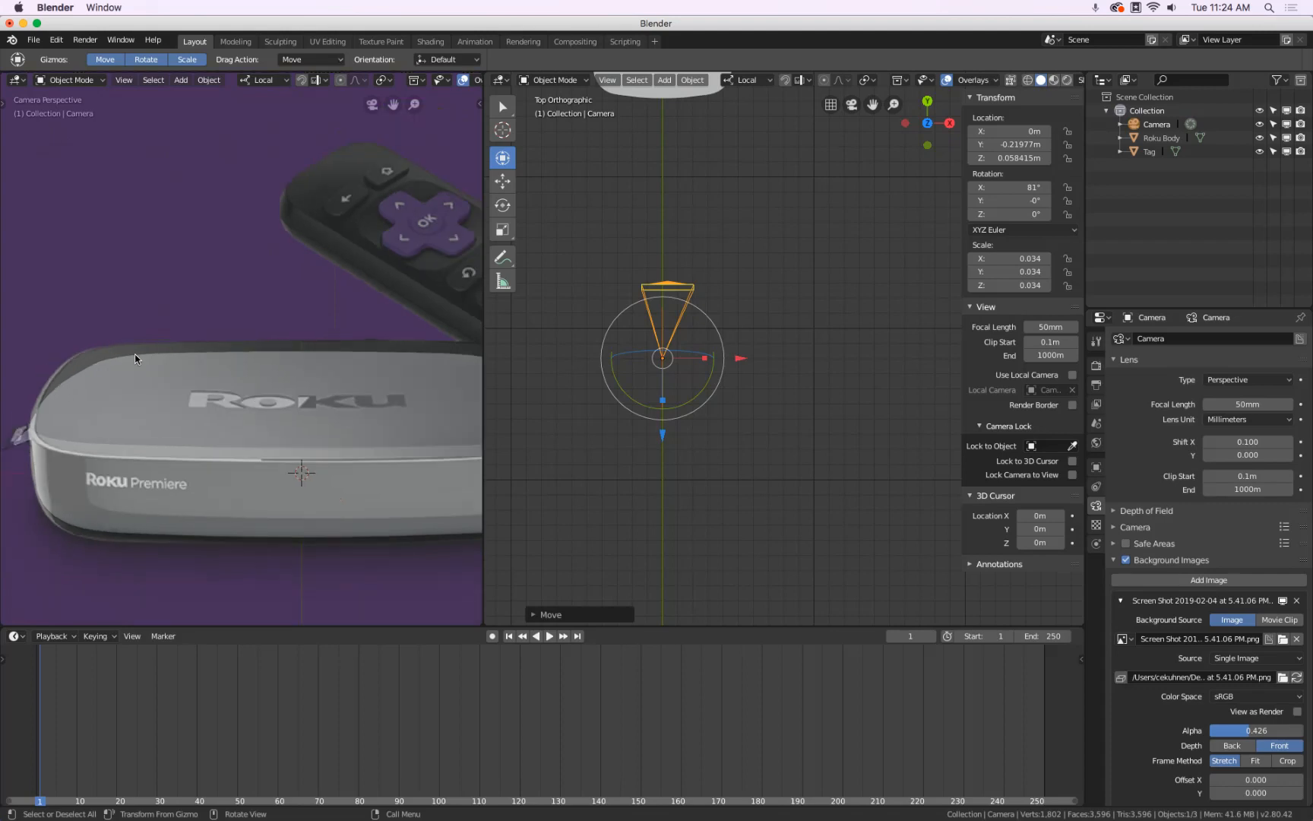
scroll(289, 403, "up", 2)
scroll(346, 398, "down", 2)
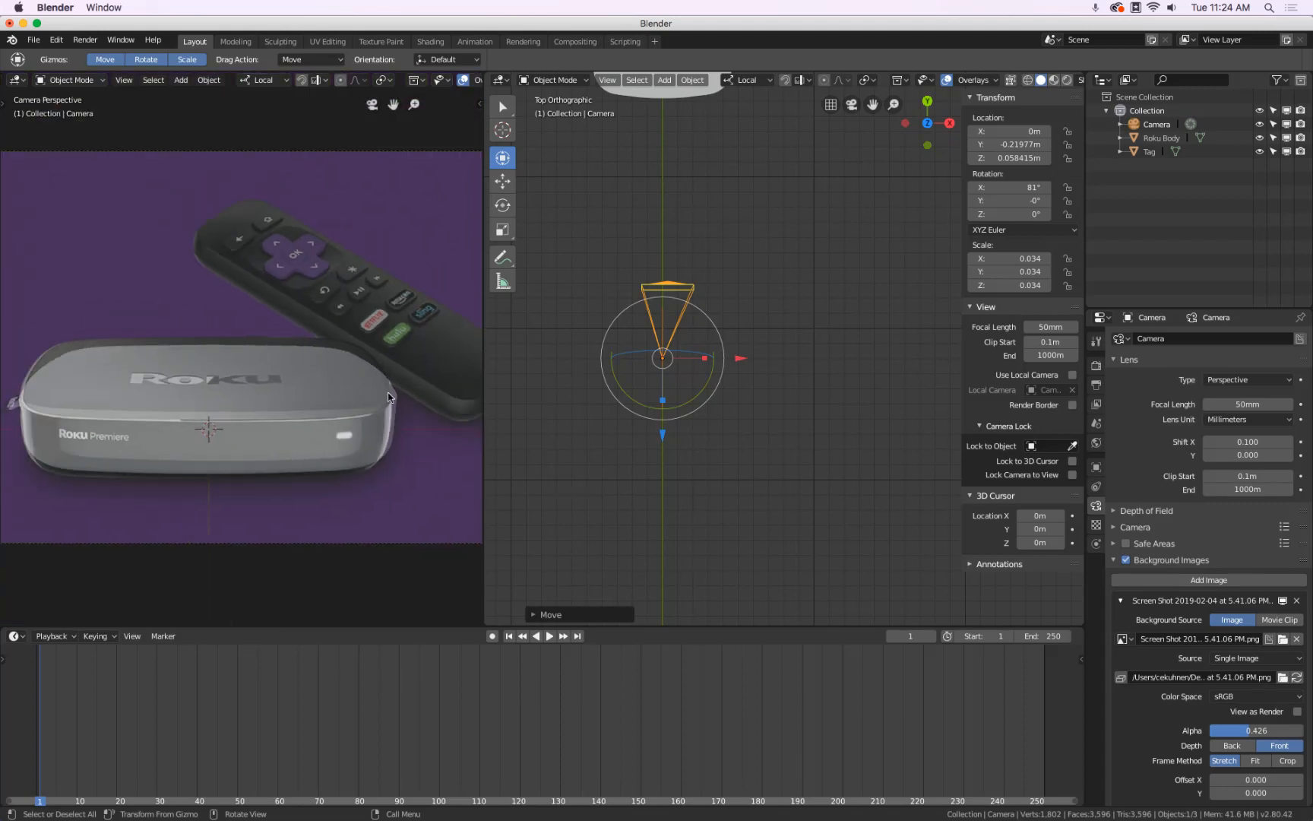
In the right side view, rotate the camera to about 84.5° on X and lower it to about Y -0.222 m, Z 0.046 m
key("KP_3")
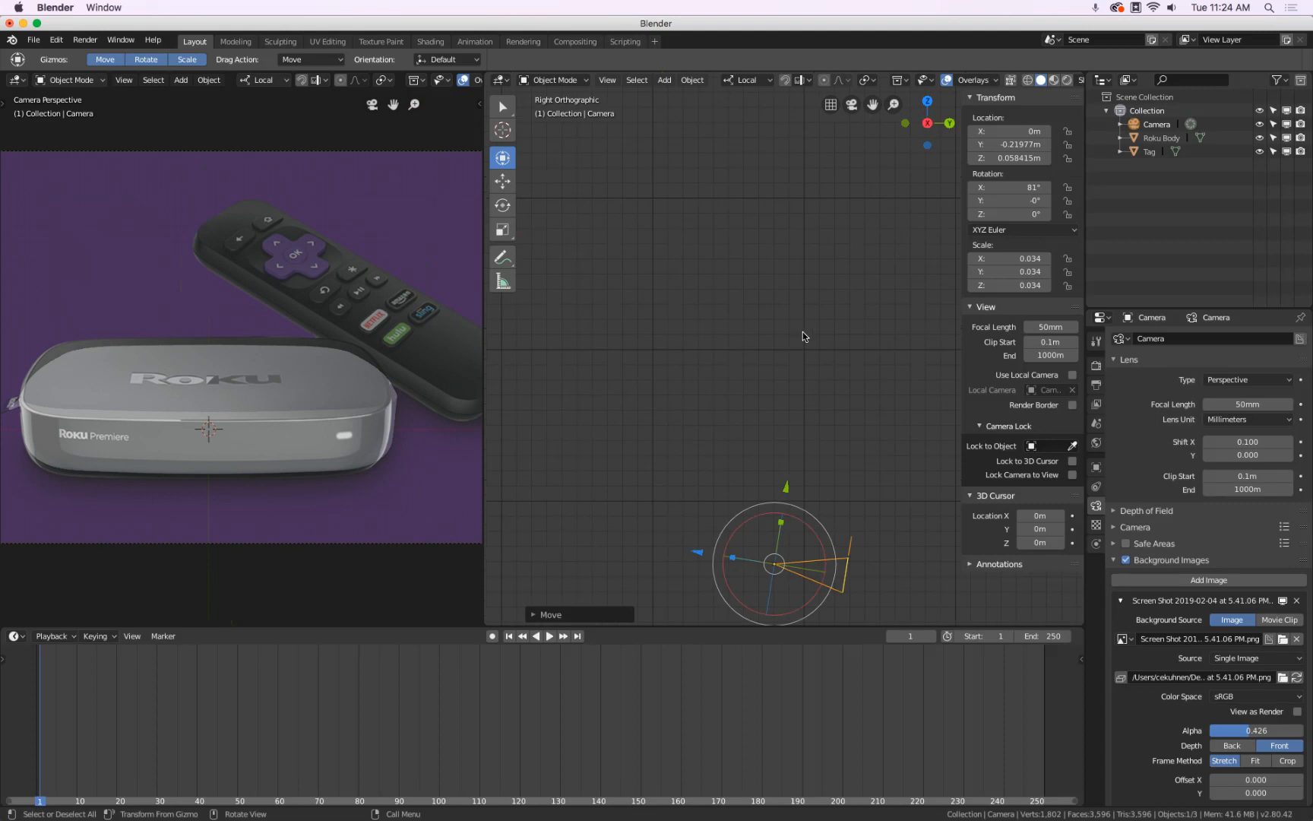
middle_click_drag(773, 415, 674, 223, "shift")
scroll(684, 270, "down", 2)
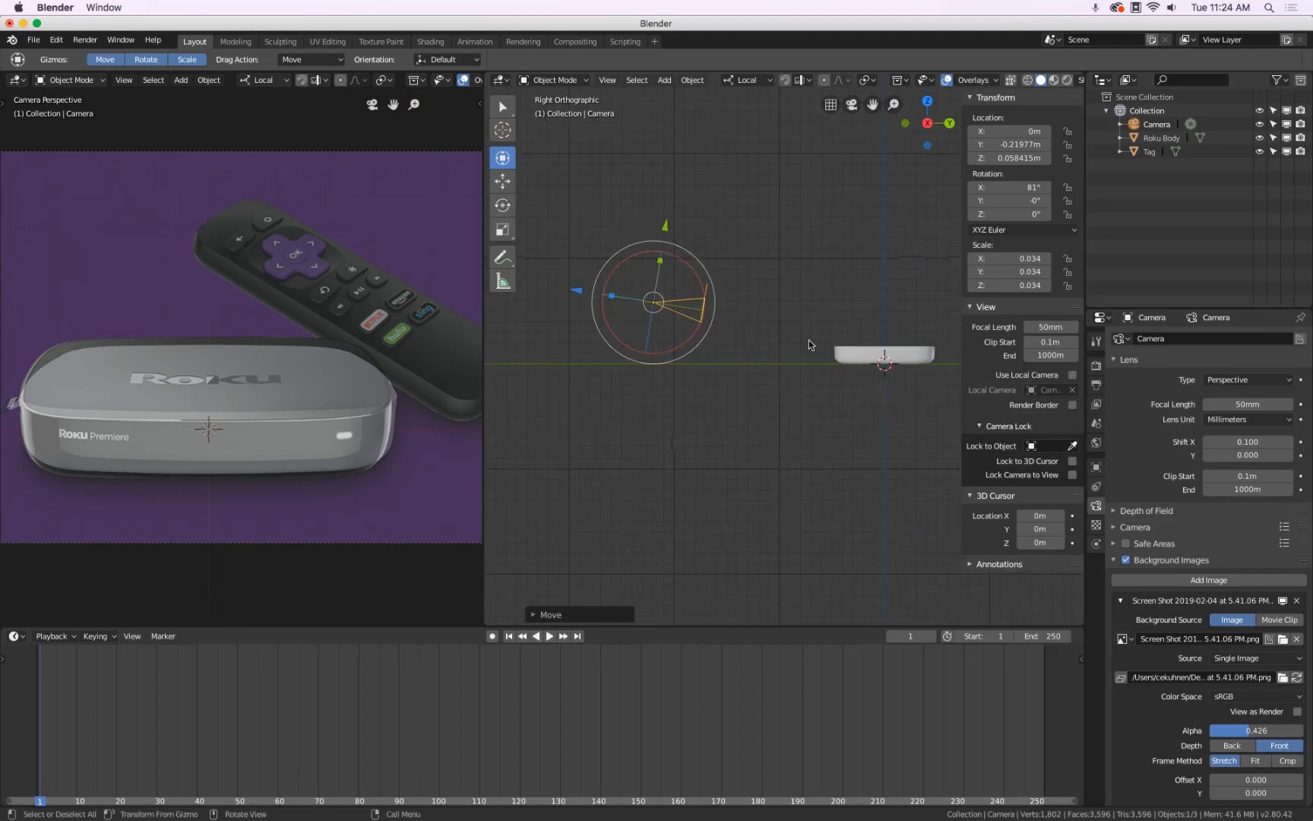
scroll(821, 338, "up", 1)
key("r")
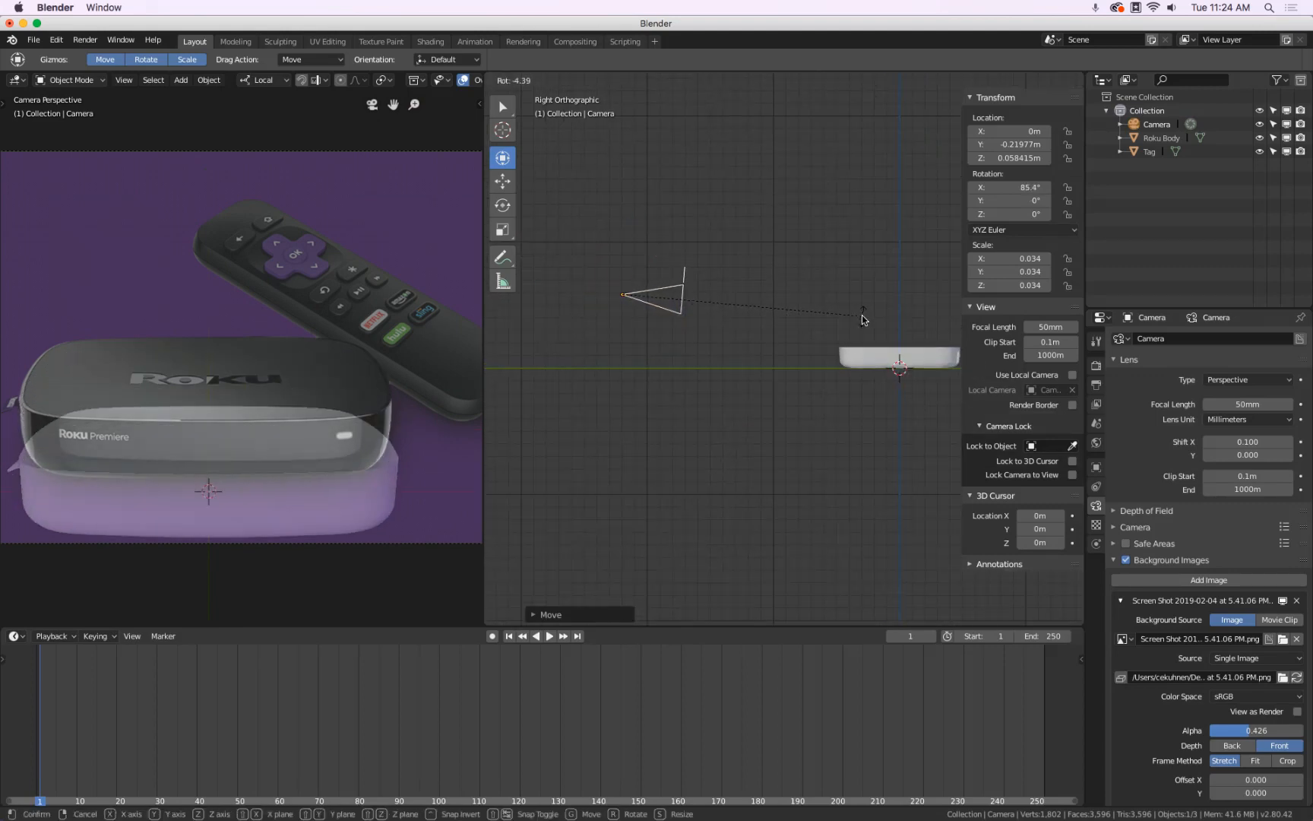
left_click(861, 317)
key("g")
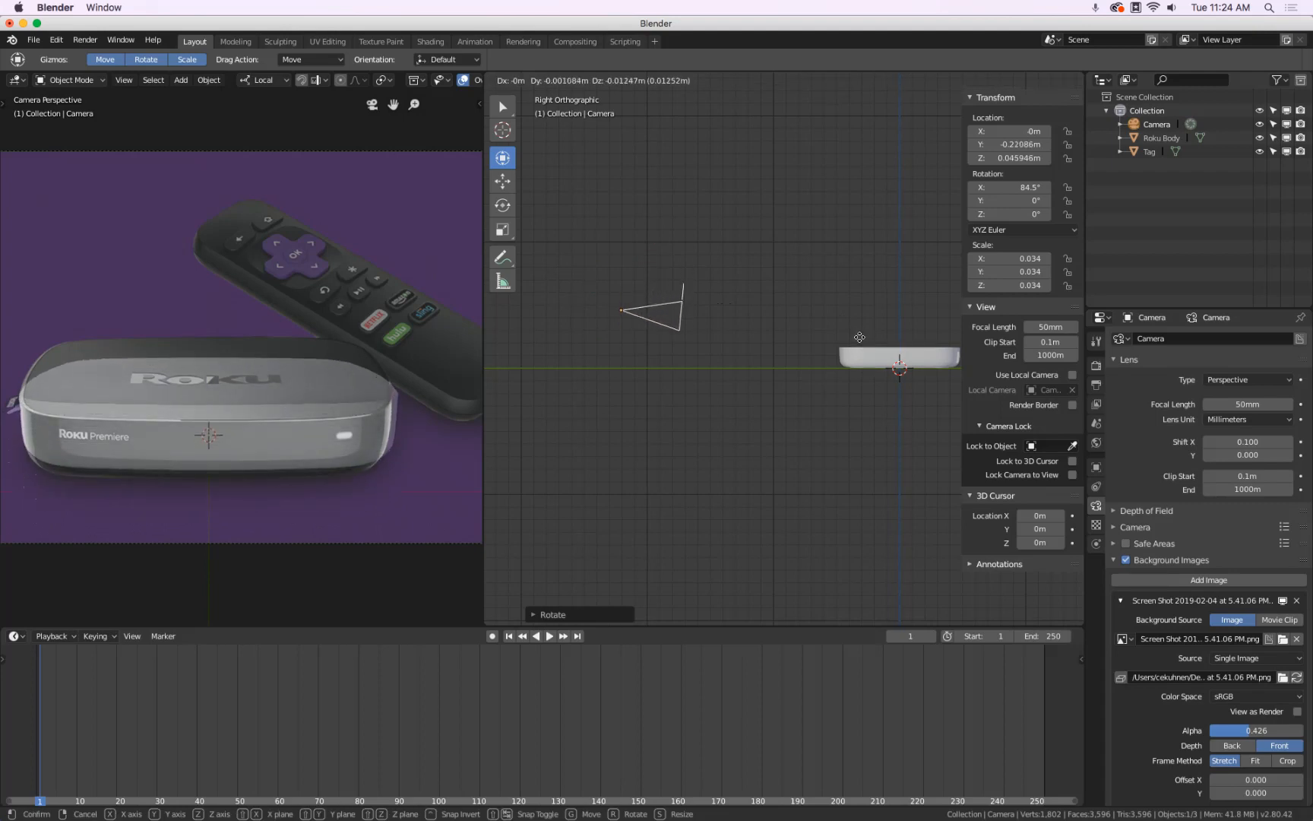
left_click(860, 337)
Reselect the camera, tilt it down to about 77.6° on X, and raise it to about Y -0.220 m, Z 0.072 m
left_click(774, 204)
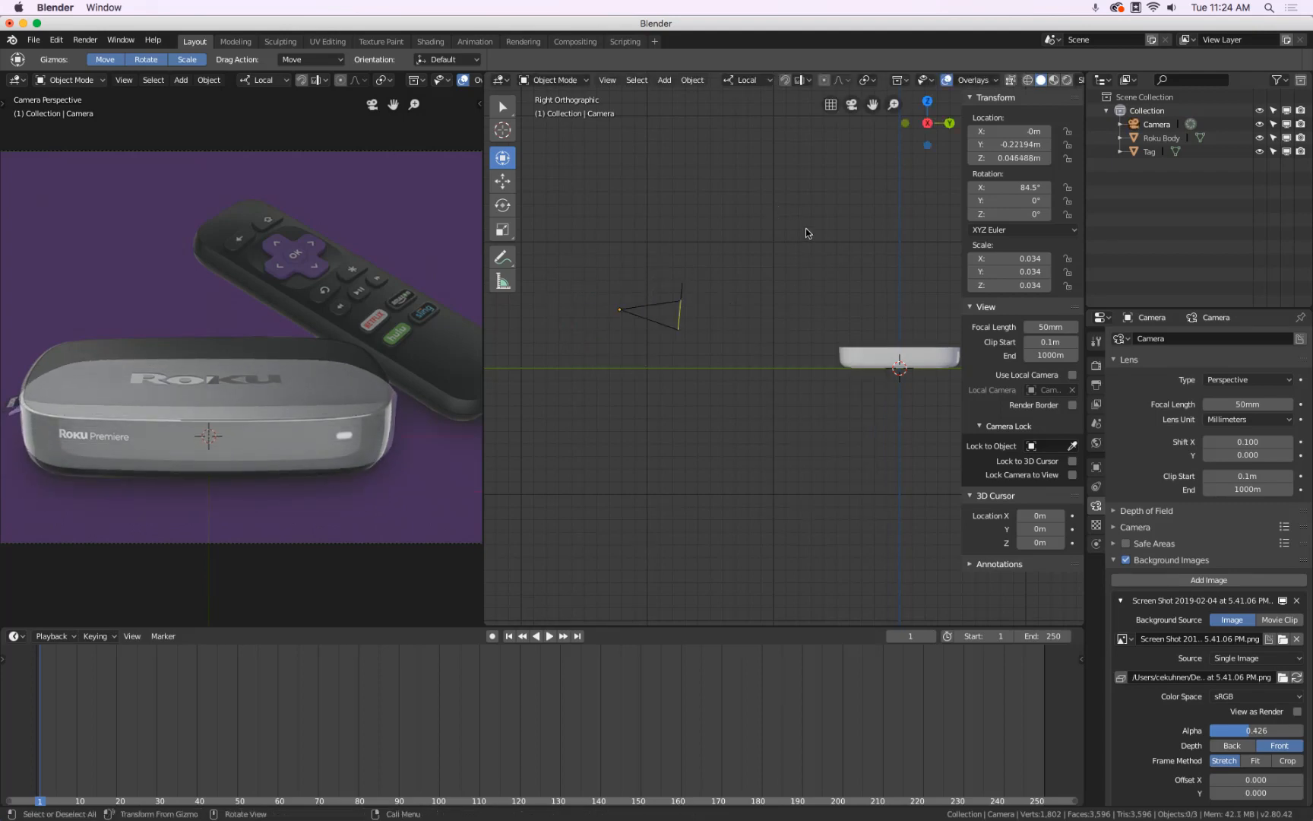
left_click(680, 304)
key("r")
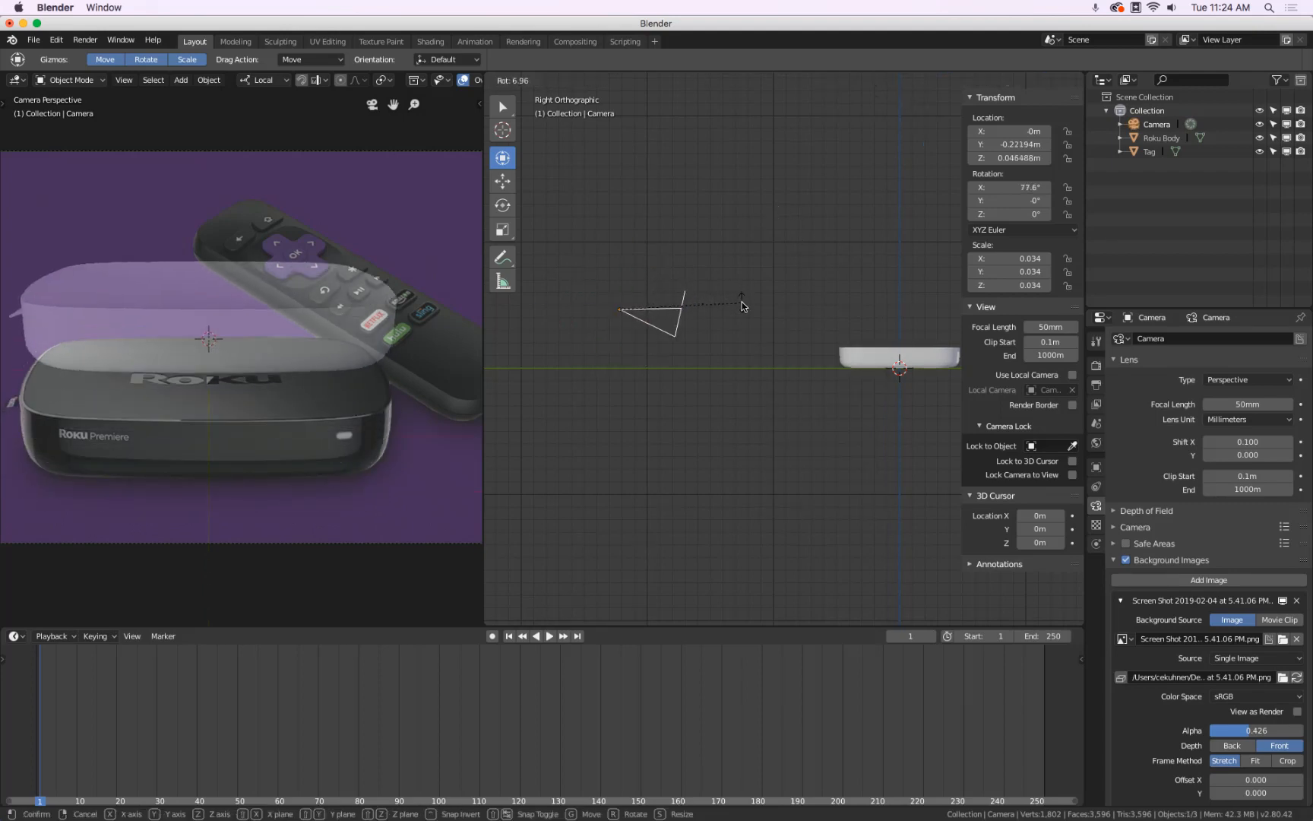
left_click(742, 302)
key("g")
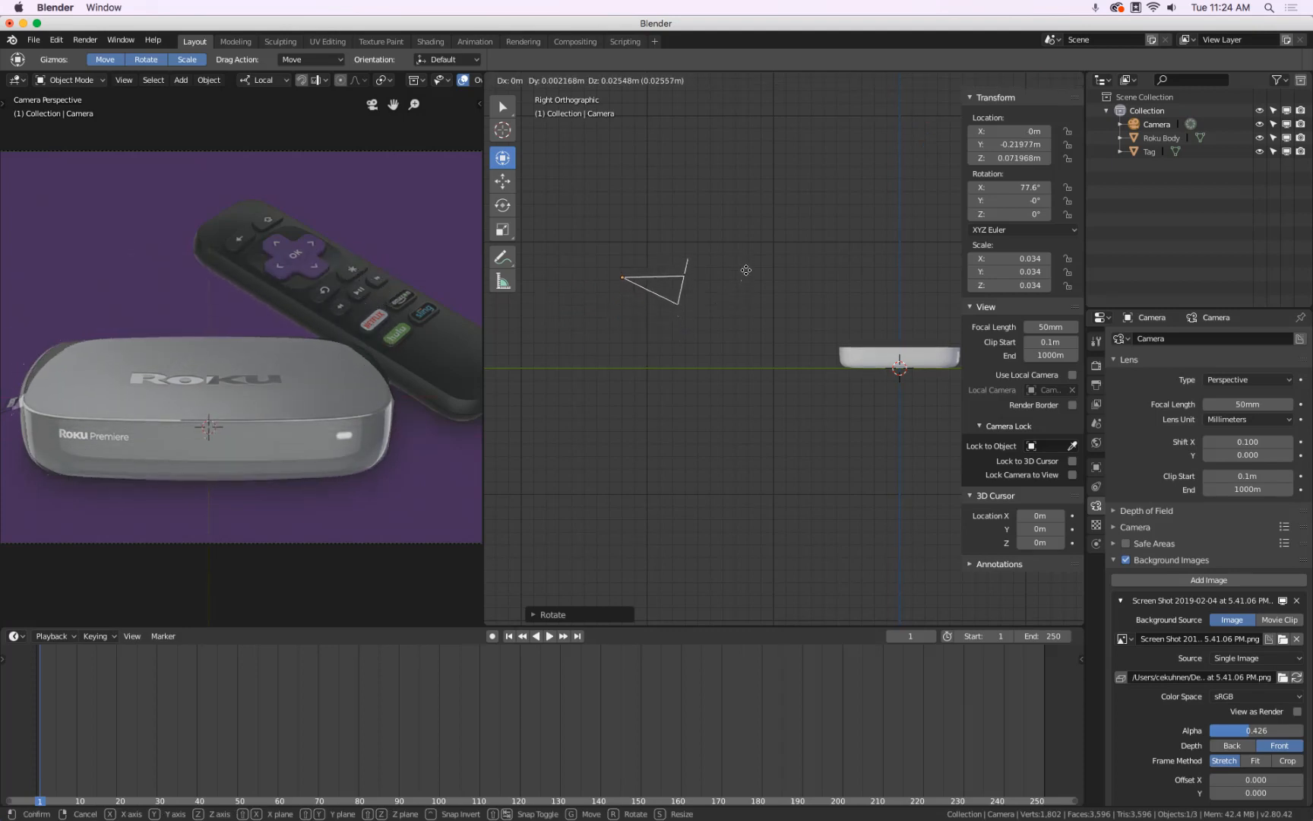
left_click(746, 271)
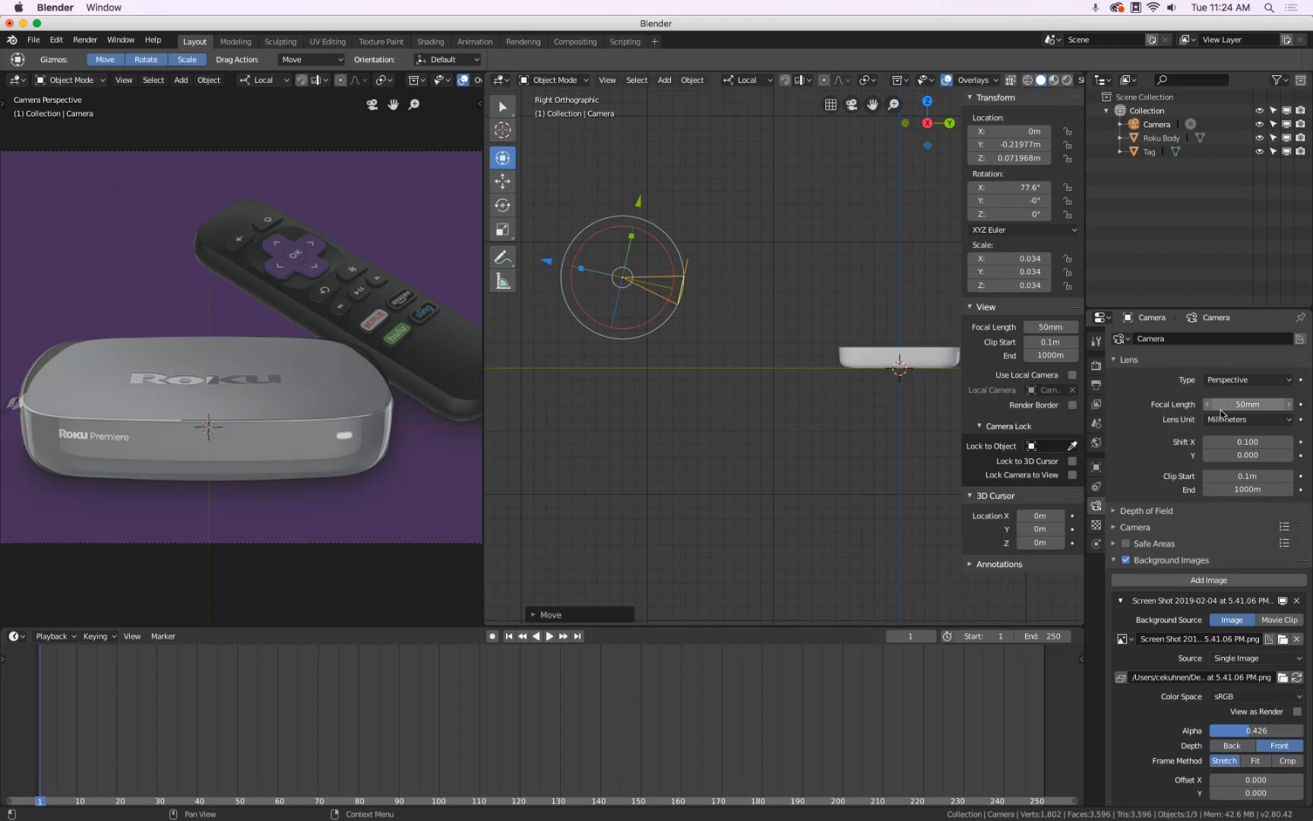
Try a 21 mm focal length with the camera moved closer along its local Z axis to about Y -0.145 m, Z 0.056 m
left_click_drag(1232, 405, 199, 276)
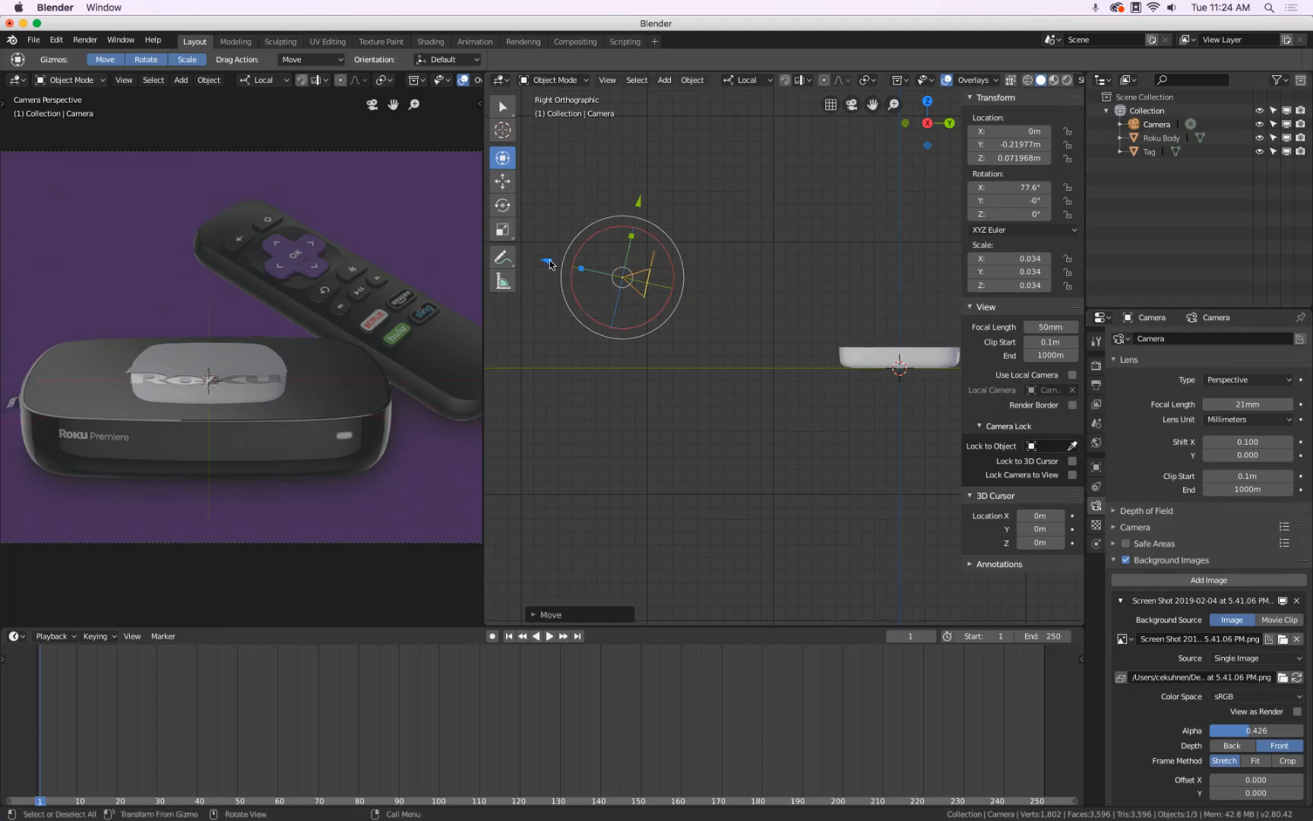
left_click_drag(548, 261, 640, 298)
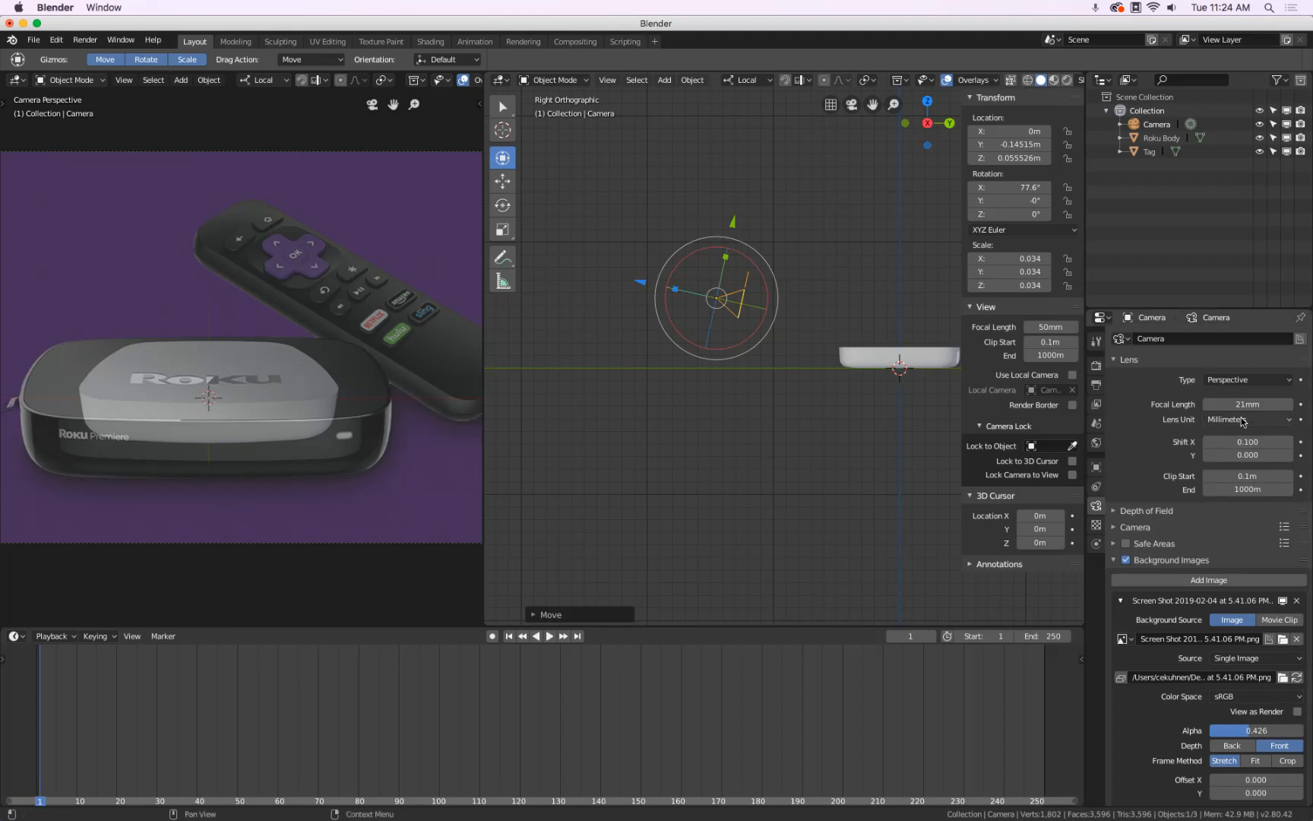
Set the camera's focal length to 100 mm and pull it back along its local Z axis to about Y -0.416 m, Z 0.115 m
left_click(1277, 405)
type("1")
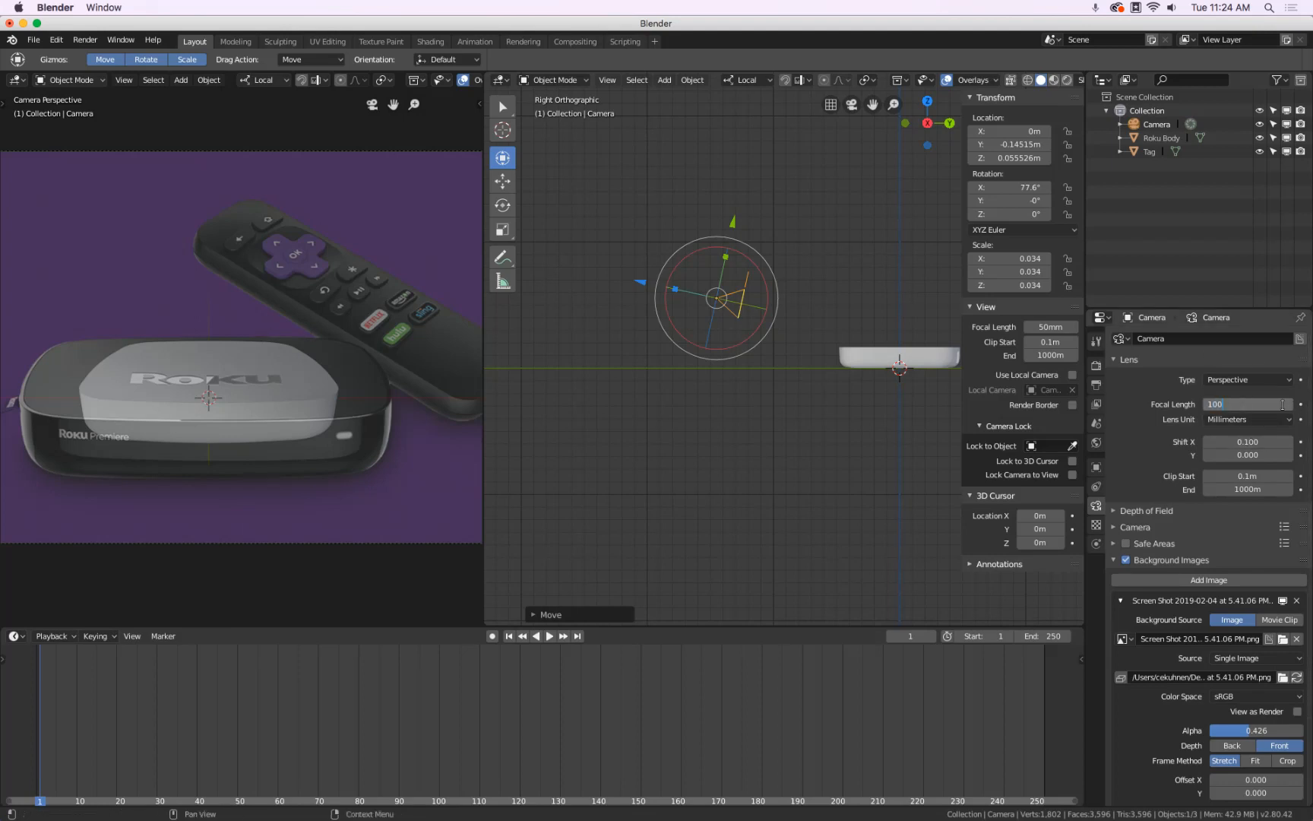
type("00")
key("Return")
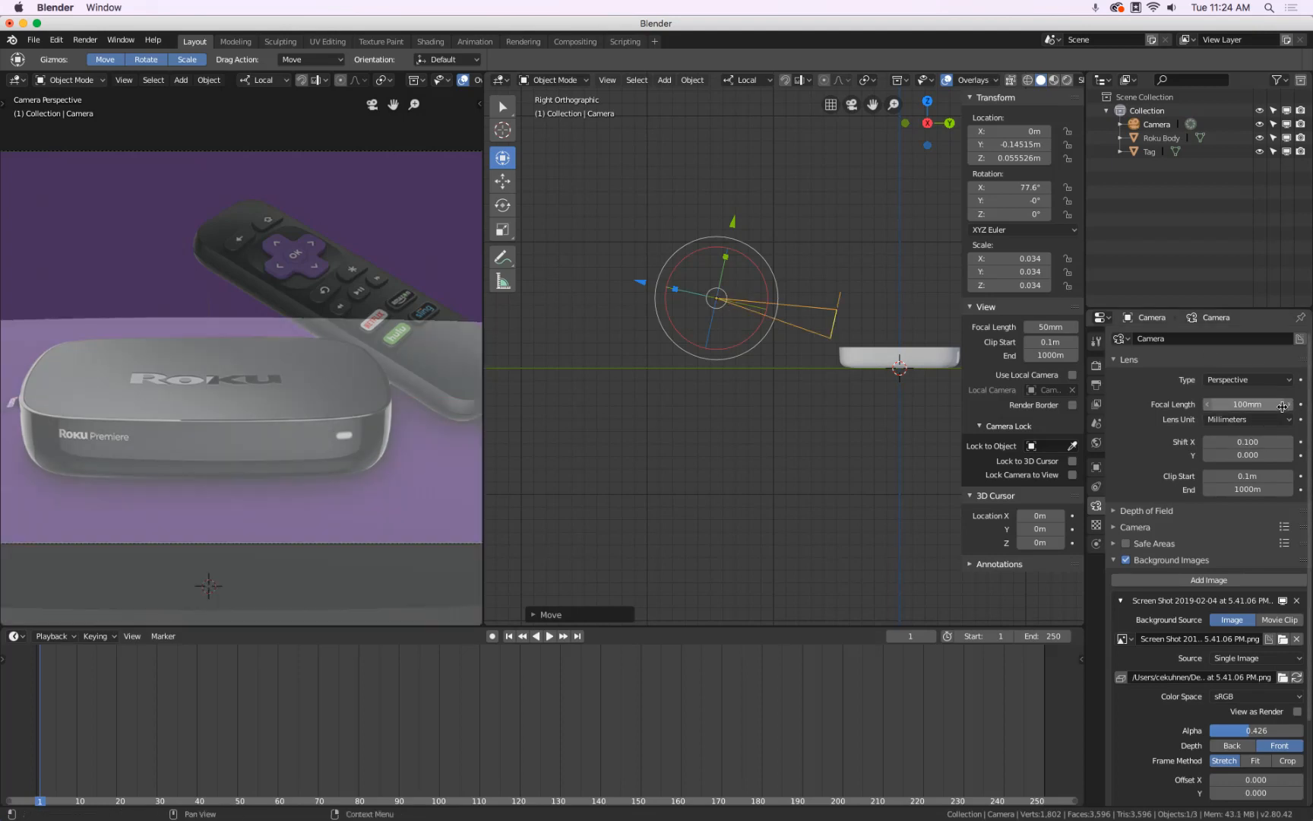
scroll(756, 297, "down", 3)
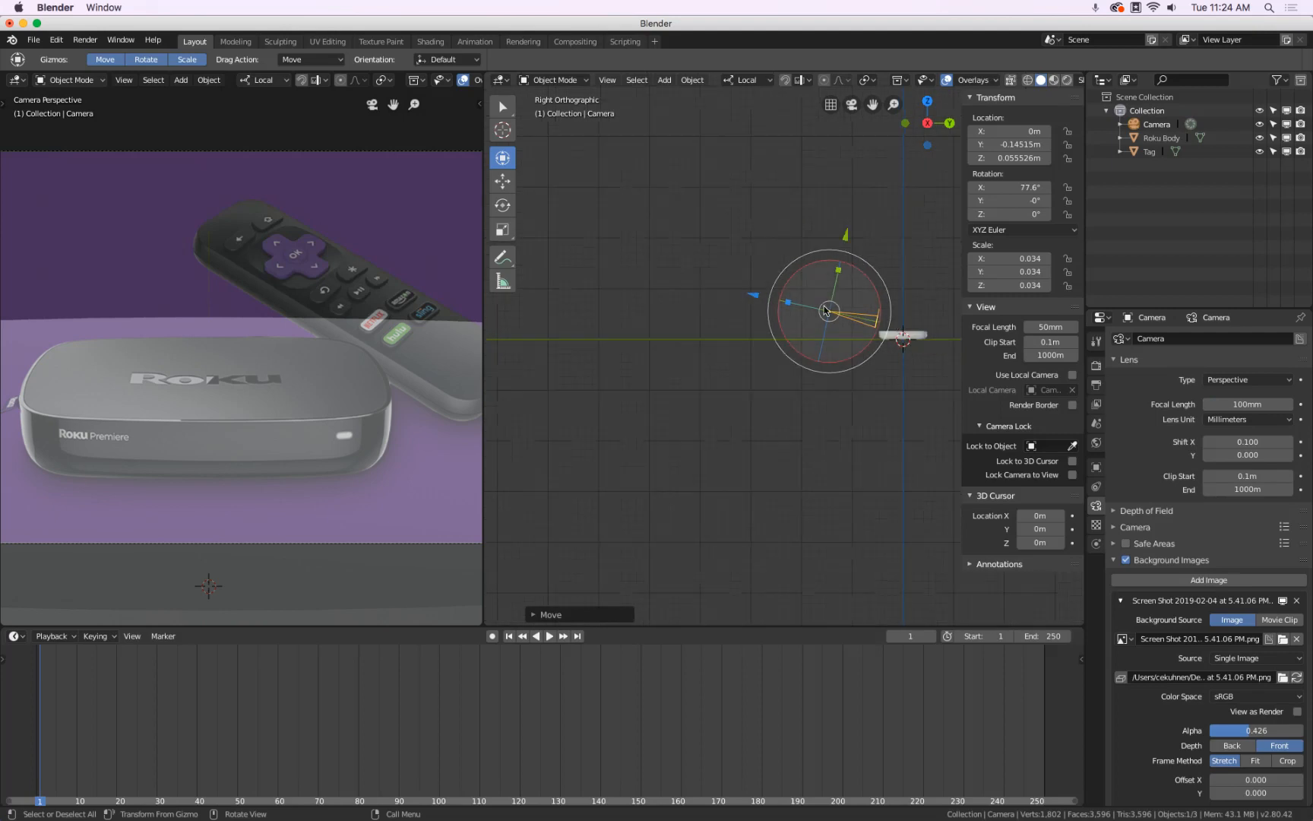
key("g")
key("z")
key("z")
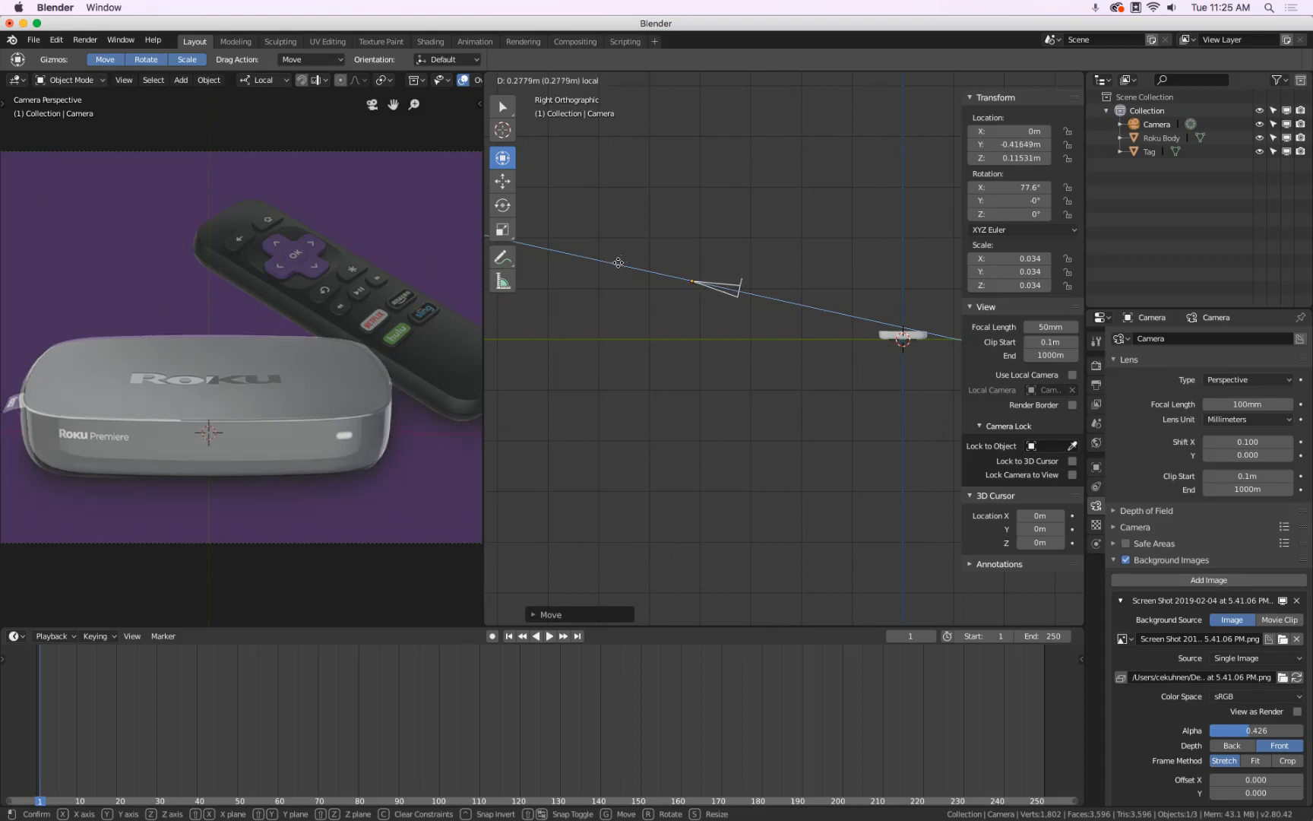
left_click(618, 262)
Set the camera's lens Shift X to 0.102 and nudge the camera up along its local Y axis to about Z 0.116 m
middle_click_drag(618, 262, 812, 439)
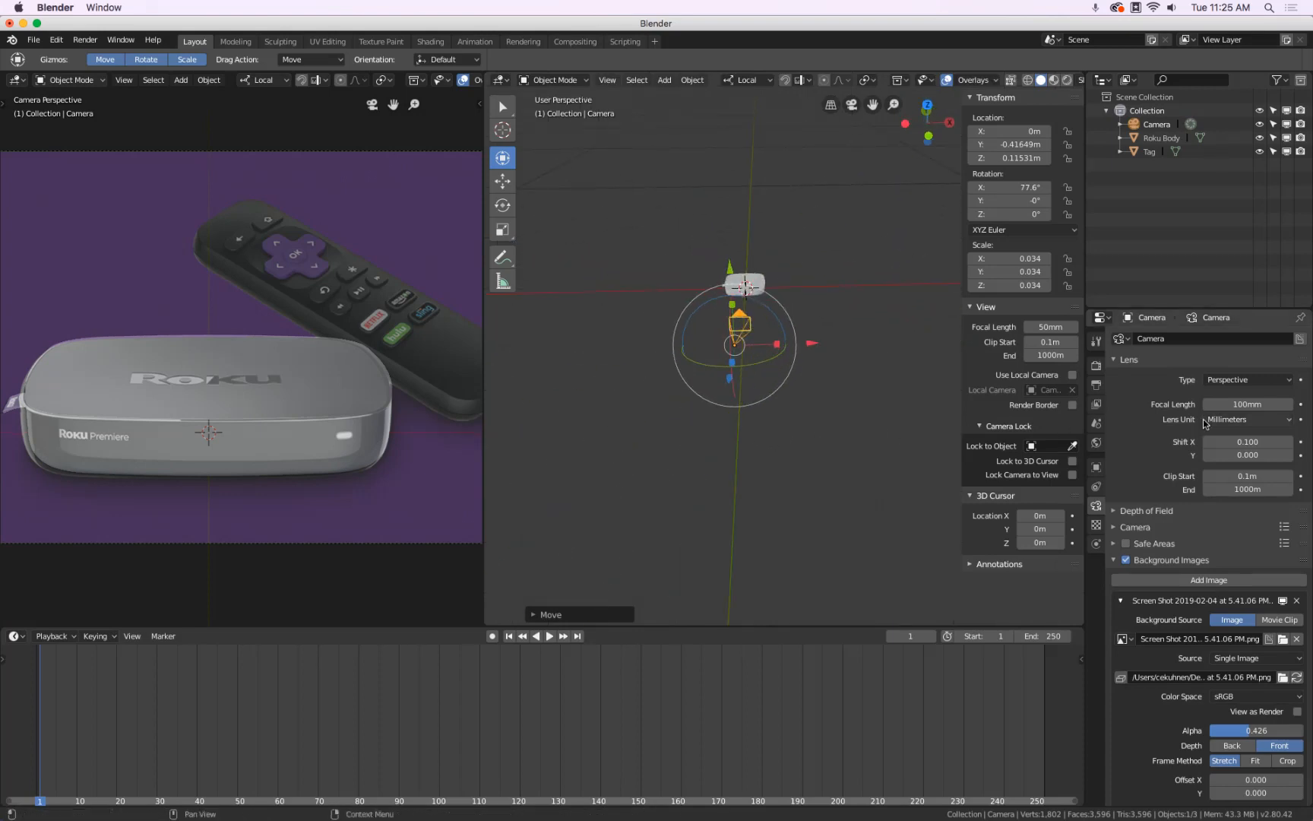
left_click_drag(1250, 442, 1244, 441)
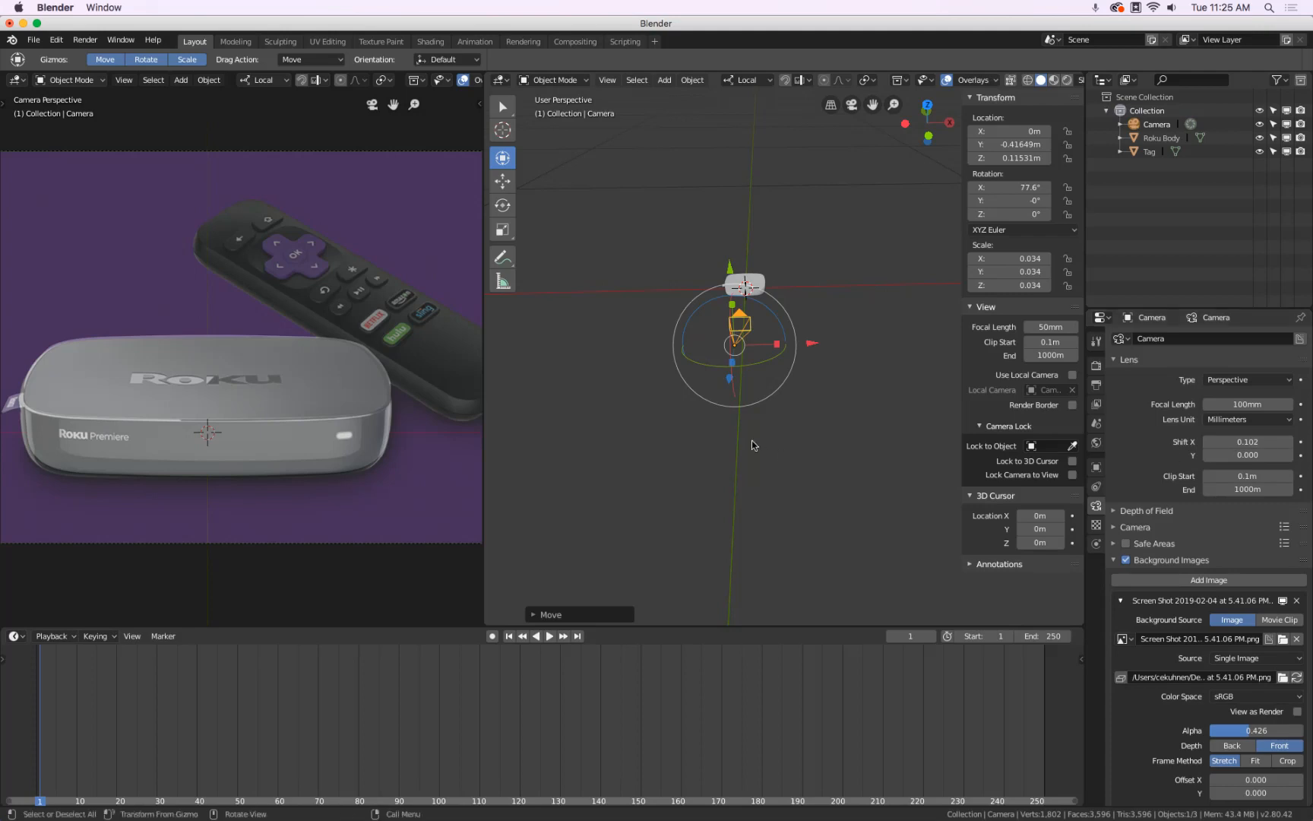
middle_click_drag(752, 440, 716, 319)
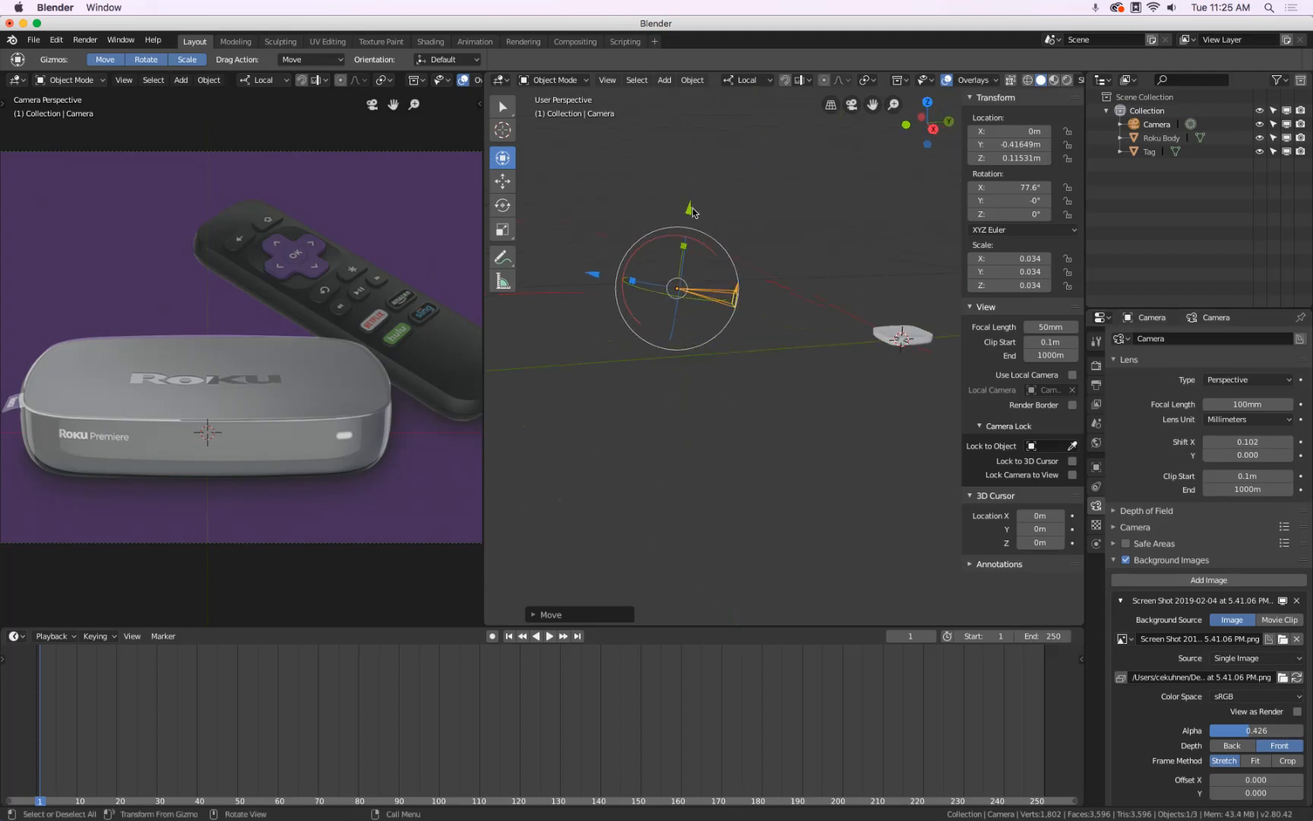
left_click_drag(692, 209, 693, 207)
Compare the model's corner with the photo by toggling the camera's background image repeatedly, raising its alpha to 1.000
scroll(424, 396, "up", 6)
scroll(425, 396, "down", 2)
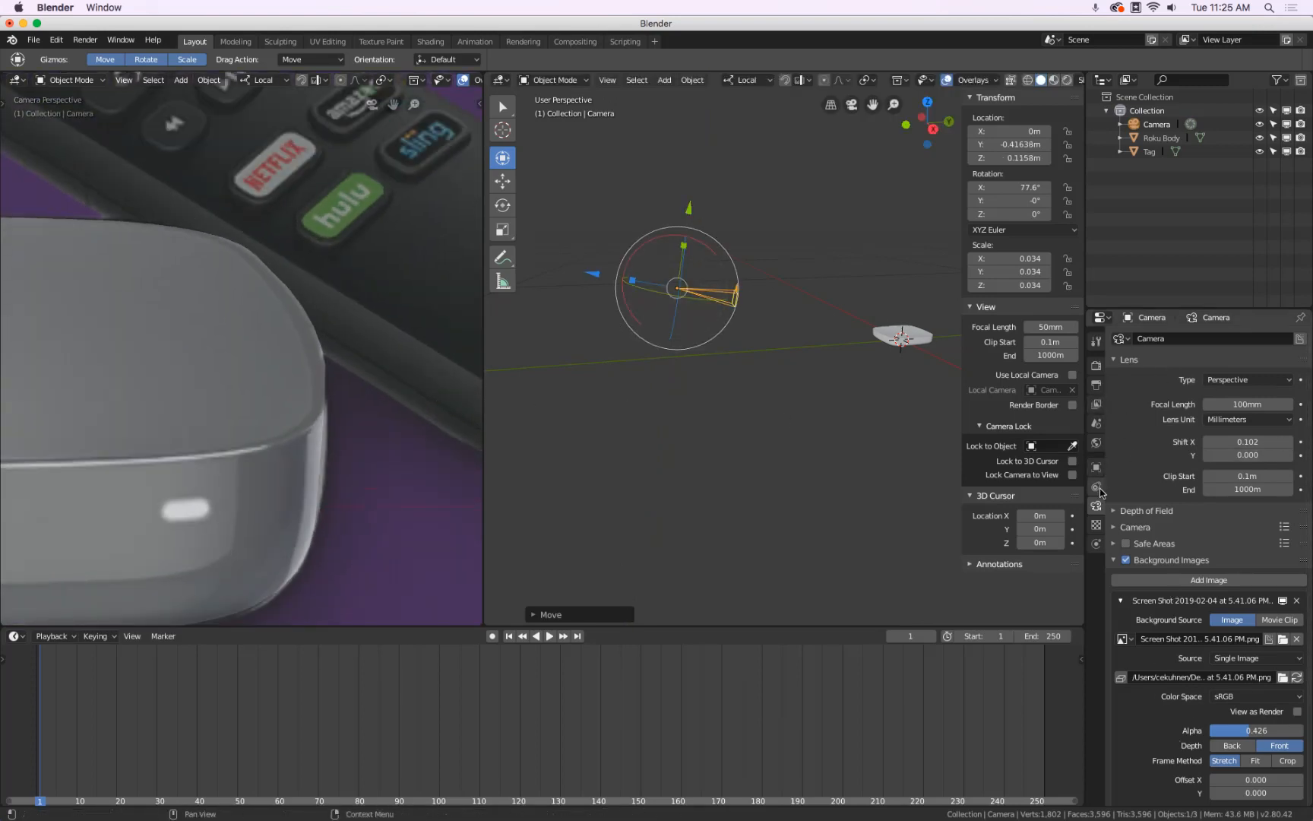
left_click(1126, 561)
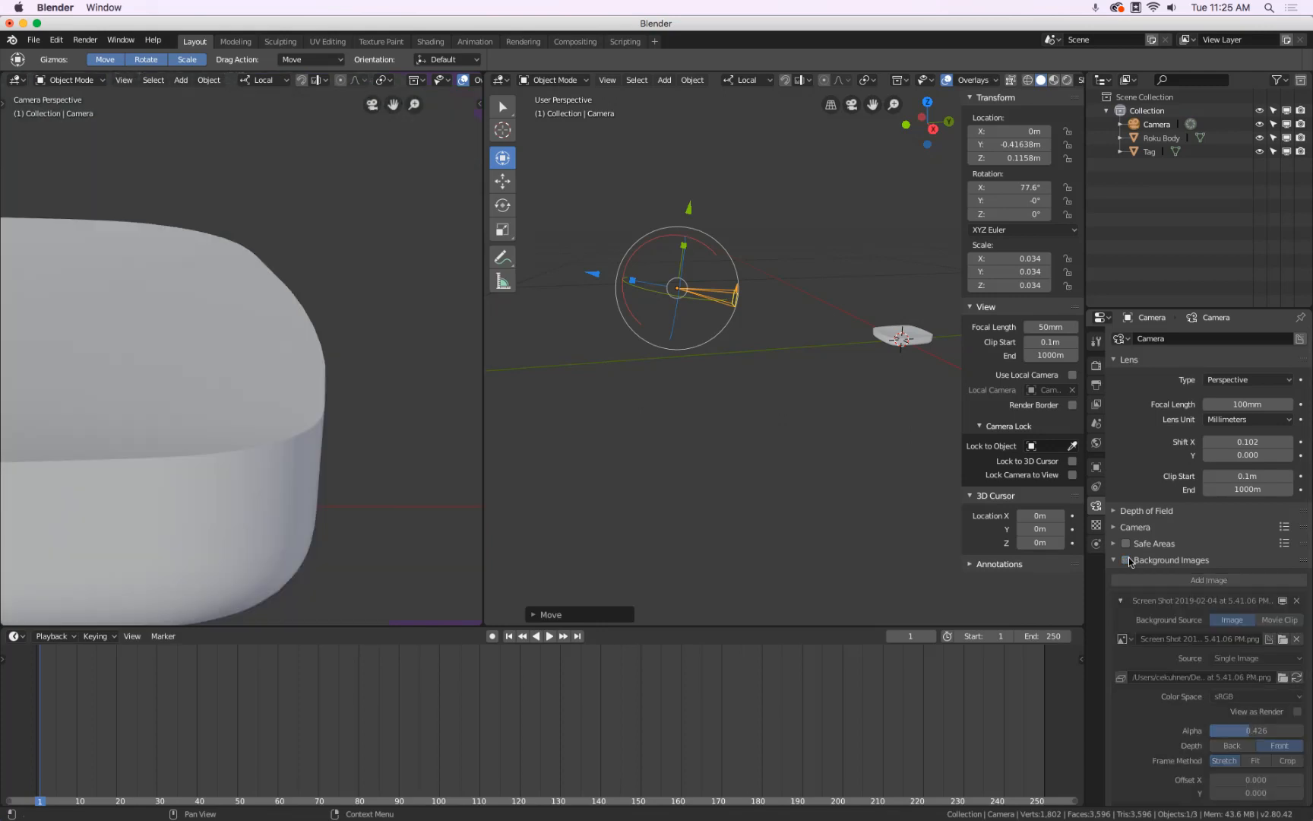
left_click(1127, 561)
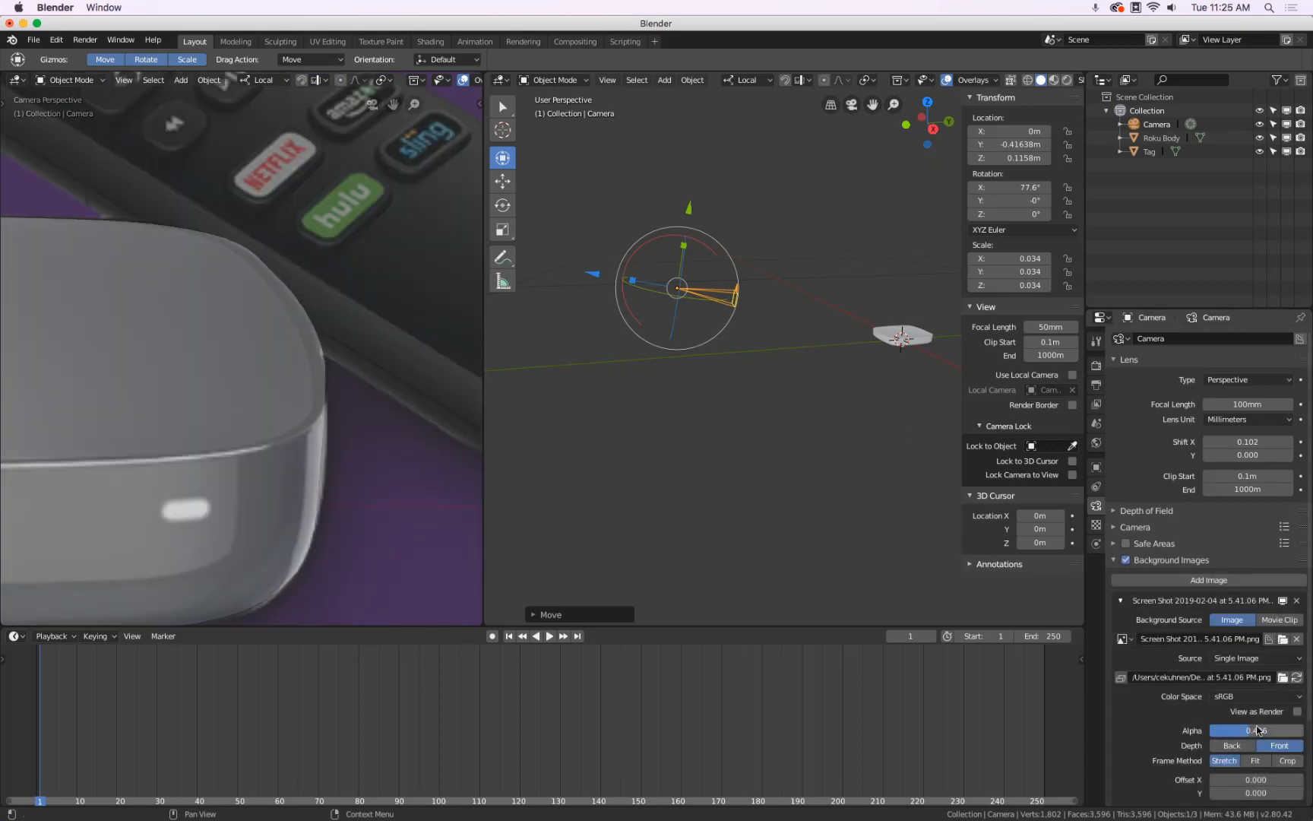
left_click_drag(1254, 731, 1299, 731)
left_click(1128, 560)
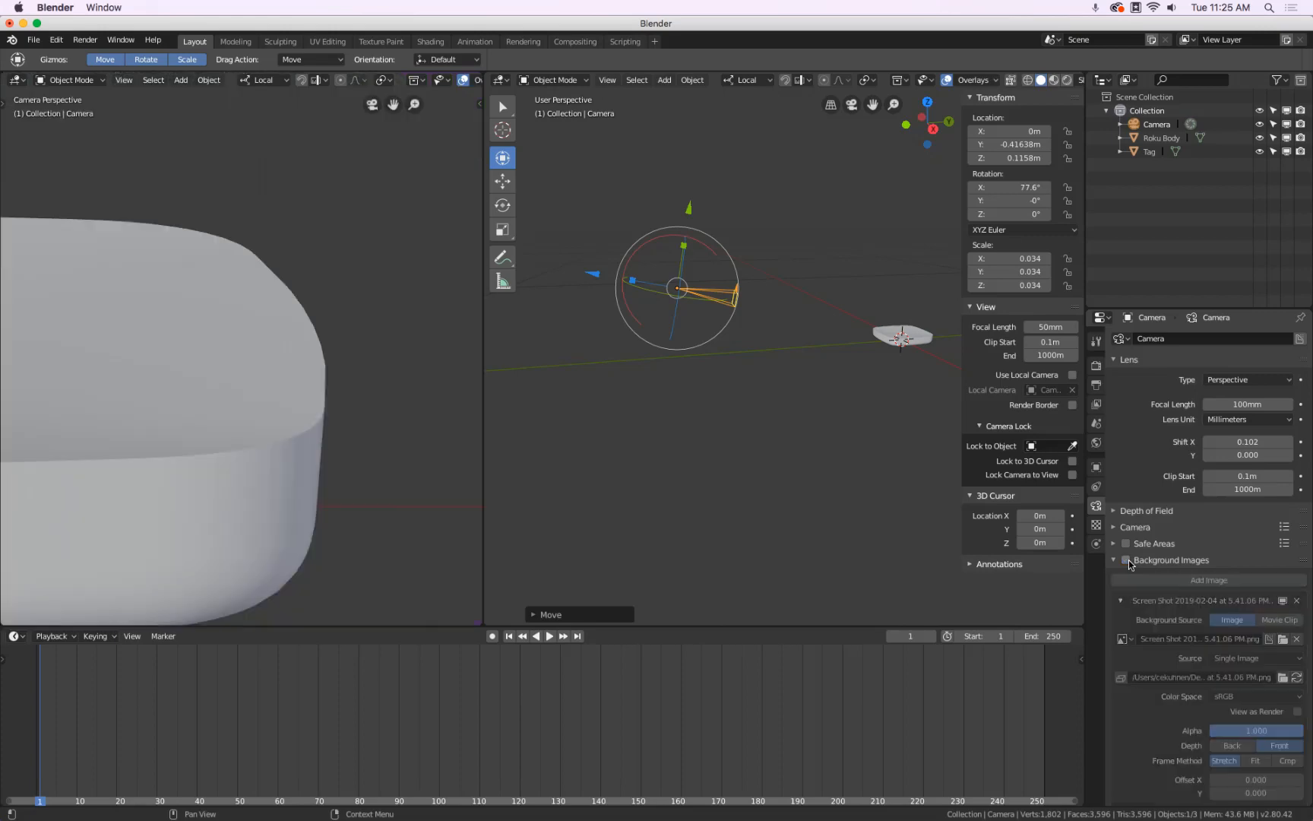
left_click(1128, 560)
left_click(1128, 560)
left_click(1127, 560)
left_click(1127, 560)
left_click(1127, 560)
left_click(1127, 560)
left_click(1127, 560)
left_click(1127, 560)
left_click(1127, 559)
left_click(1126, 560)
left_click(1127, 560)
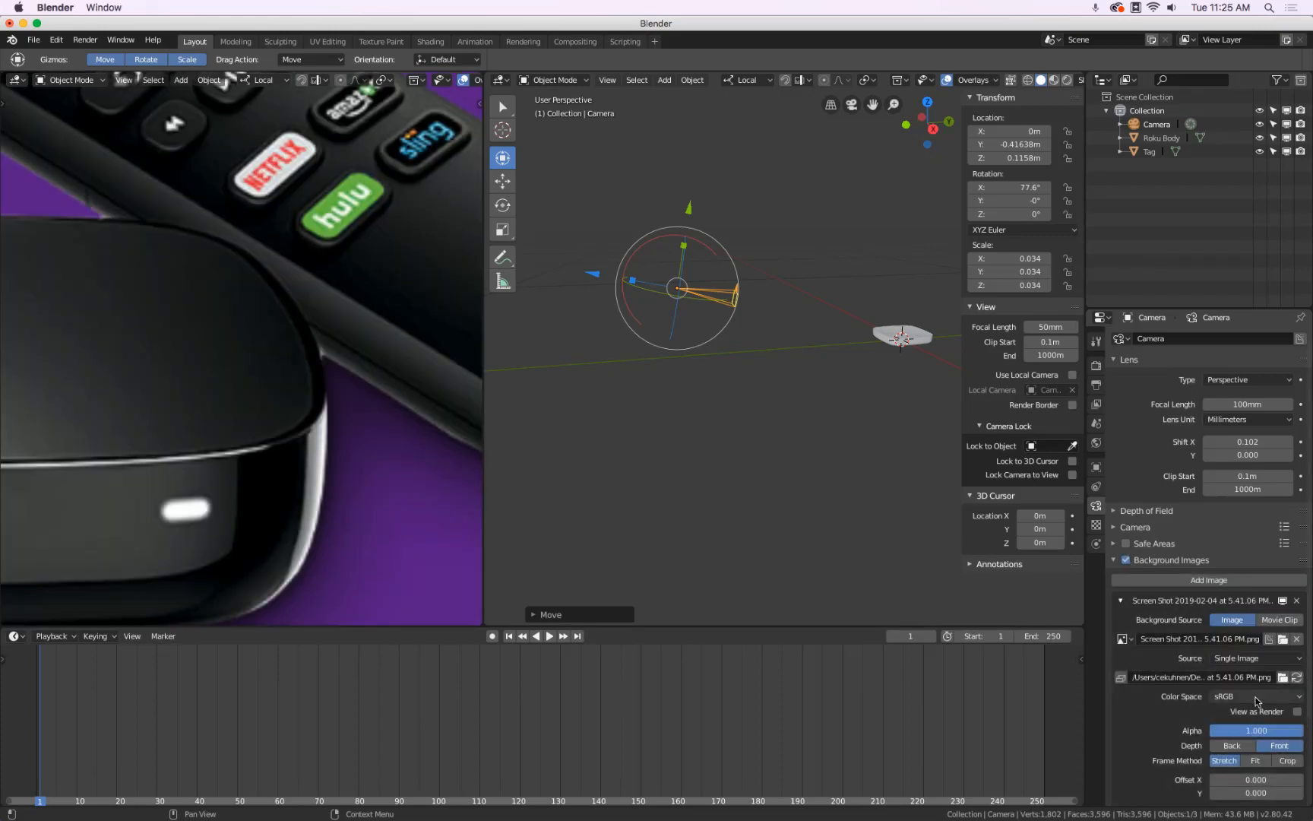
Set the background image's alpha to 0.295 and bring the whole device into the camera view
left_click_drag(1269, 736, 1237, 736)
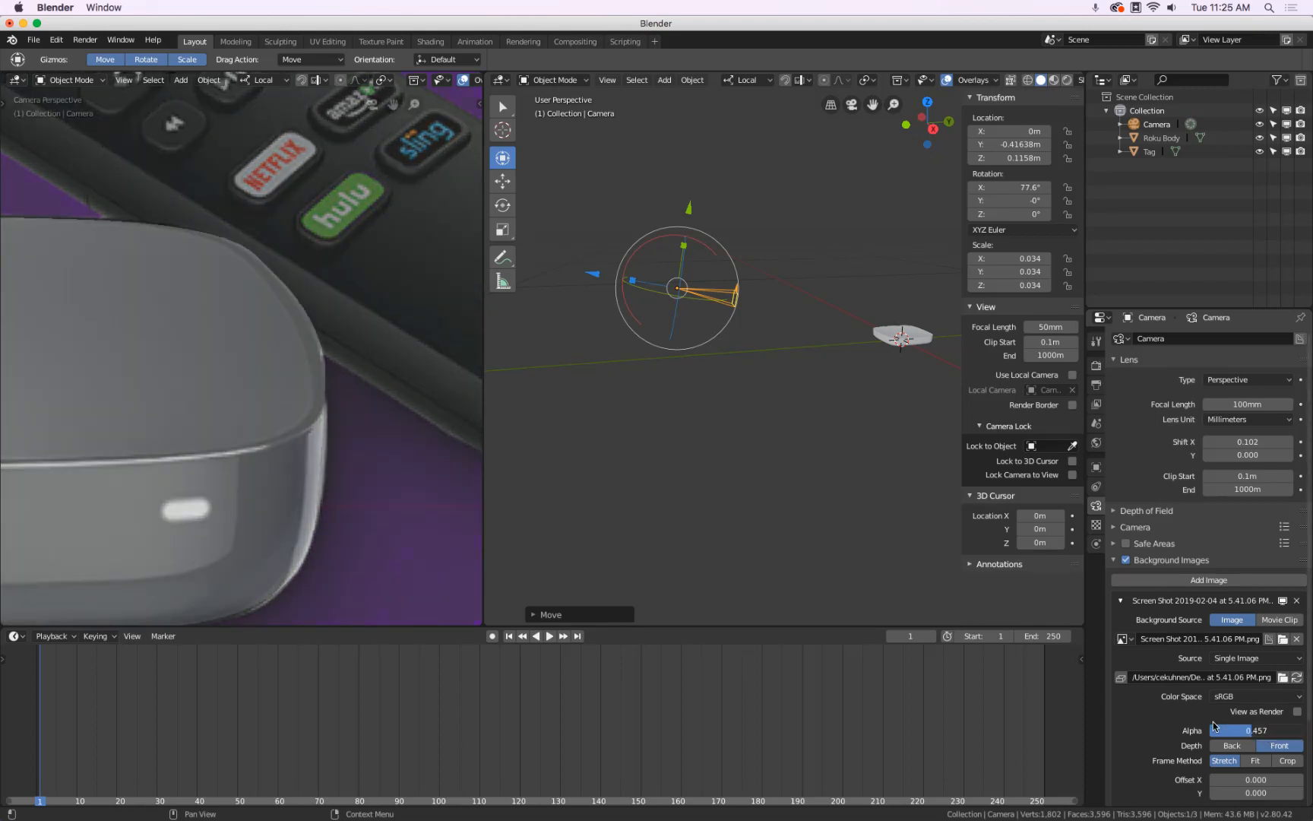
scroll(389, 403, "down", 5)
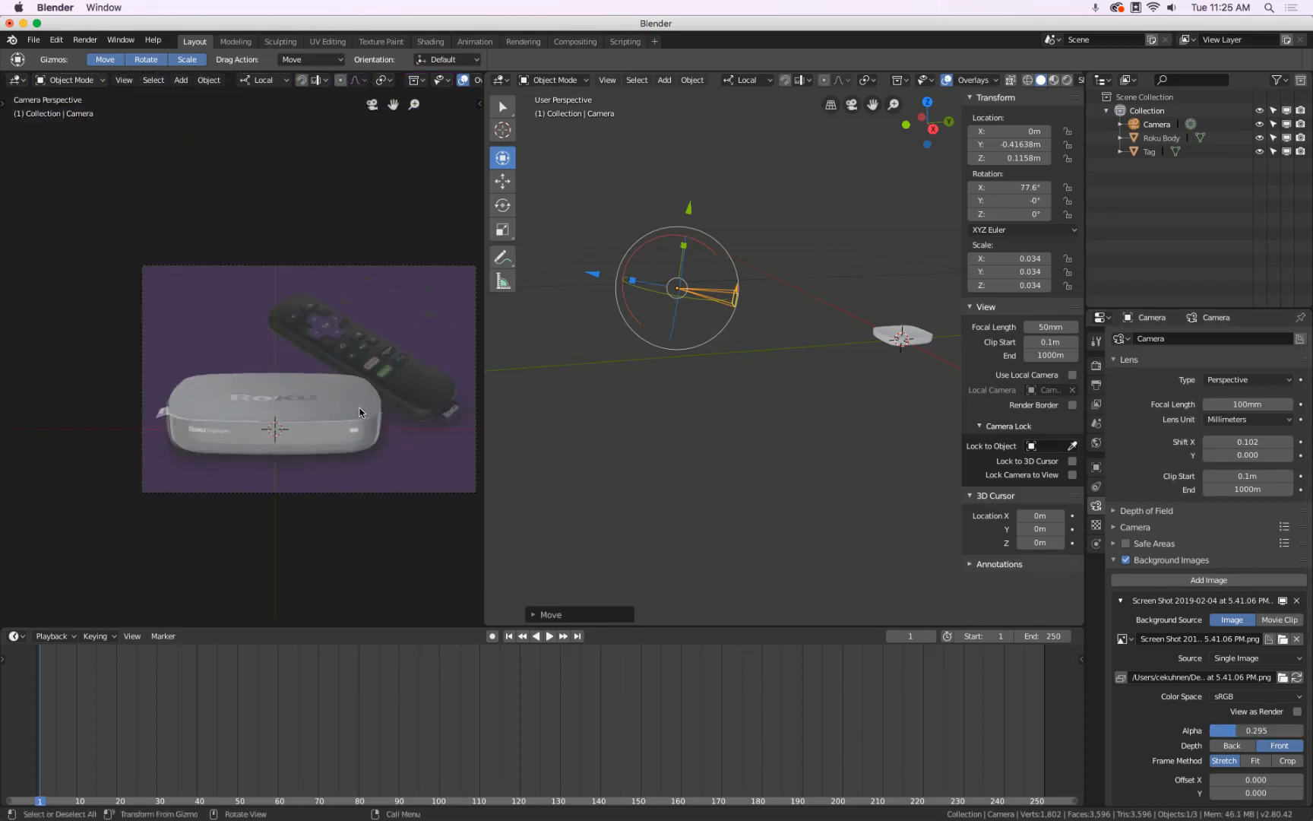
scroll(360, 413, "up", 1)
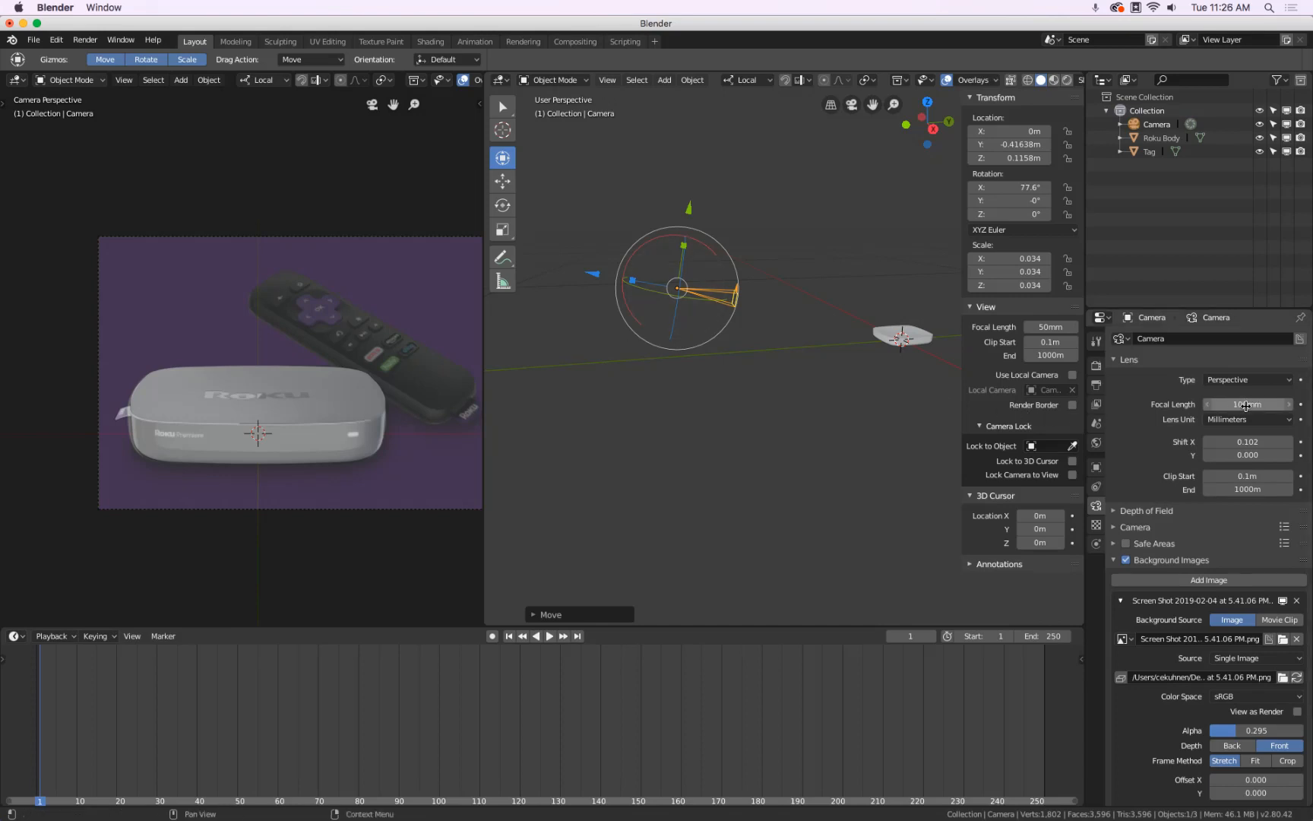
Set the camera's lens Shift X to 0.105 and move it slightly forward along its local Z axis to about Y -0.411 m, Z 0.115 m
middle_click_drag(708, 458, 756, 441)
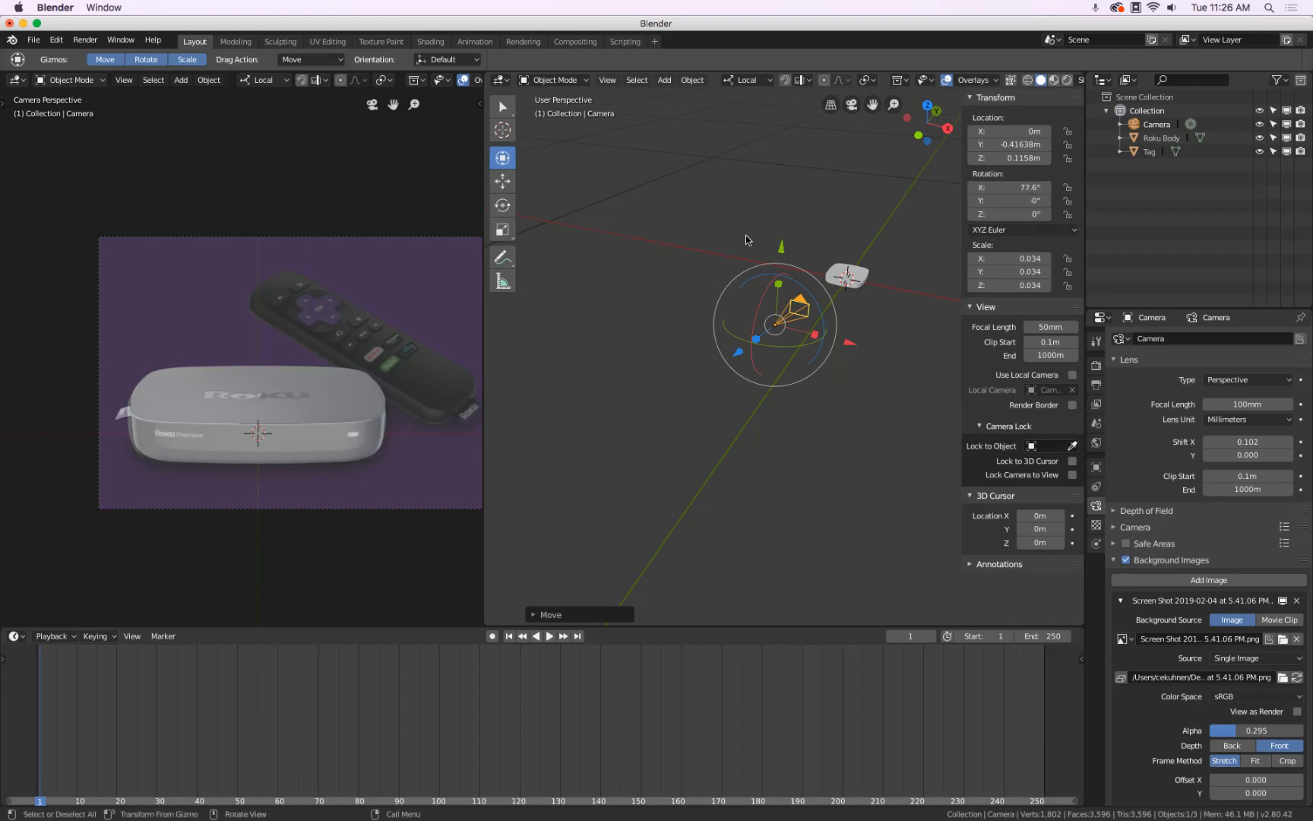
scroll(137, 447, "up", 6)
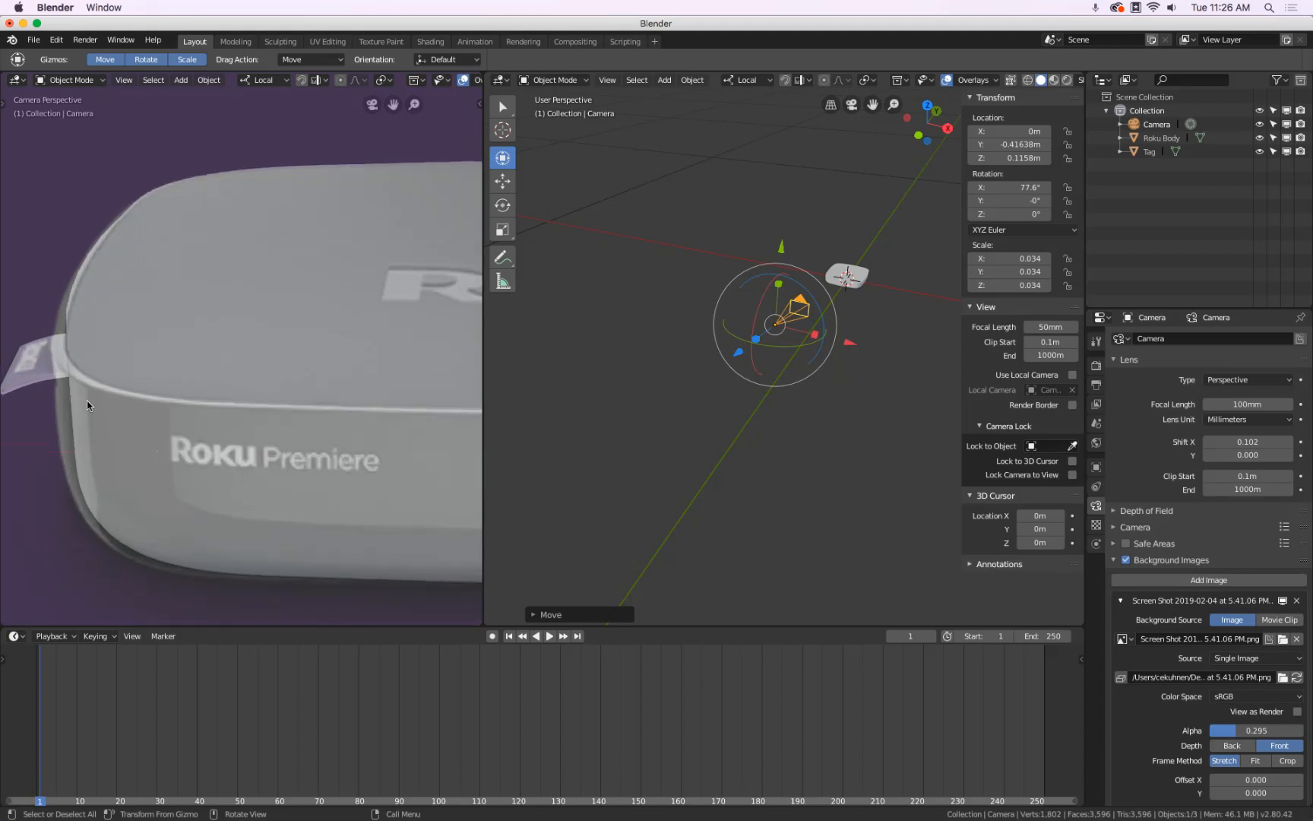
scroll(86, 399, "down", 8)
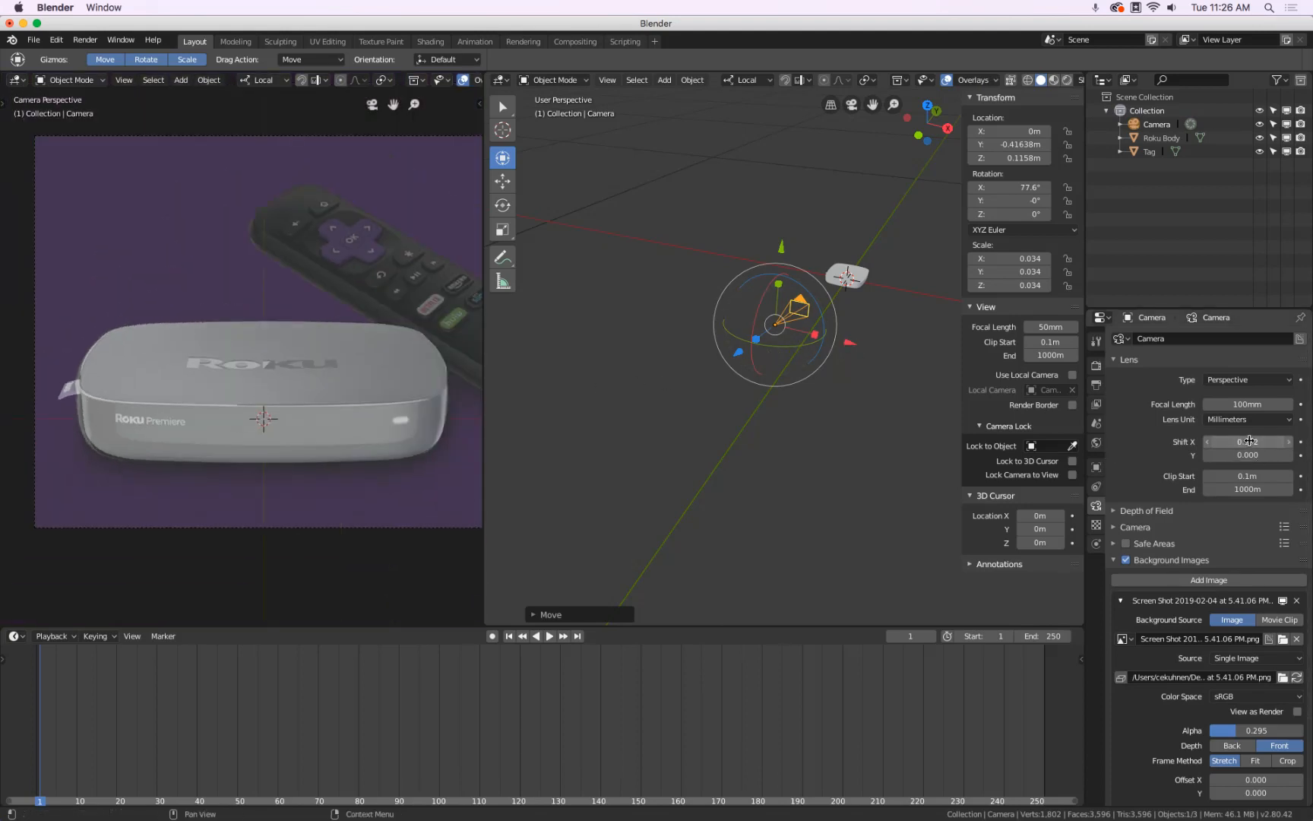
left_click_drag(1247, 441, 1248, 442)
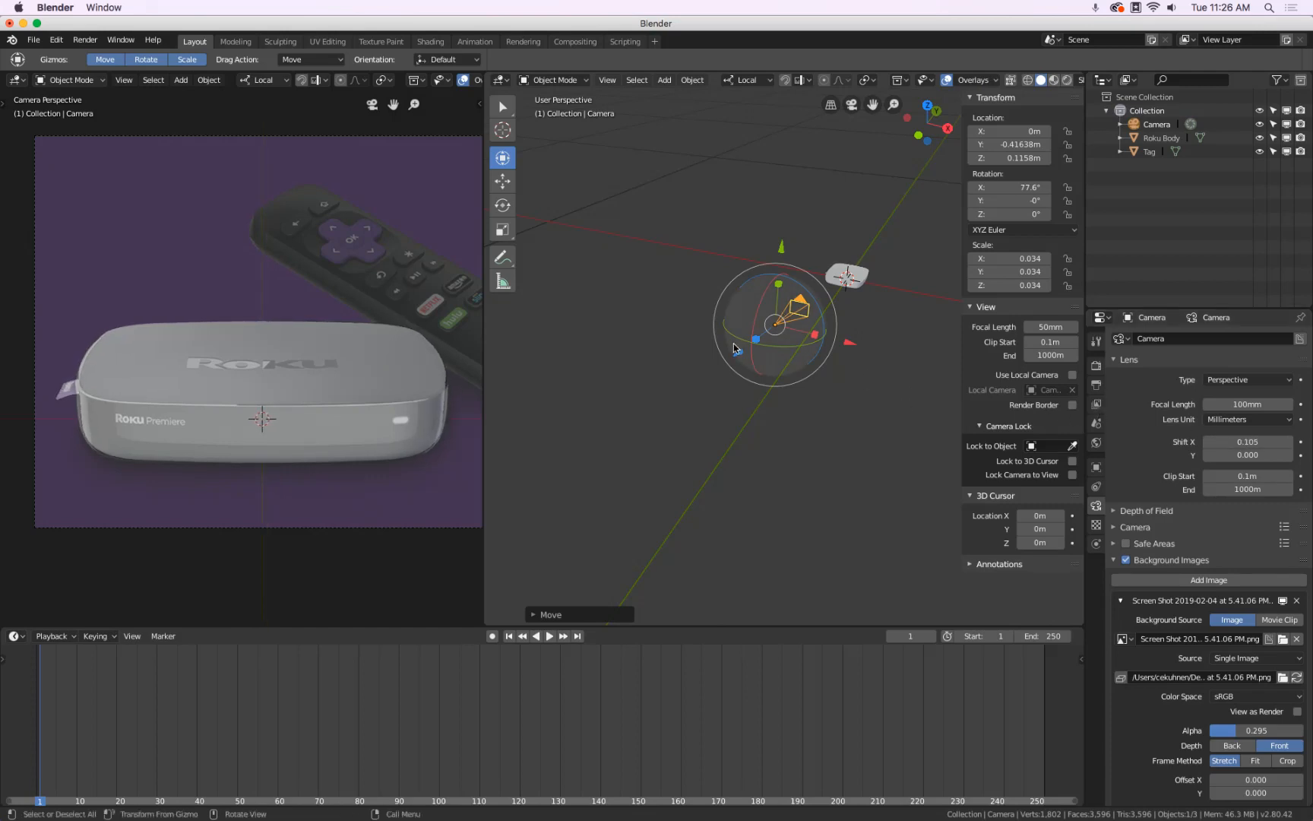
key("g")
key("z")
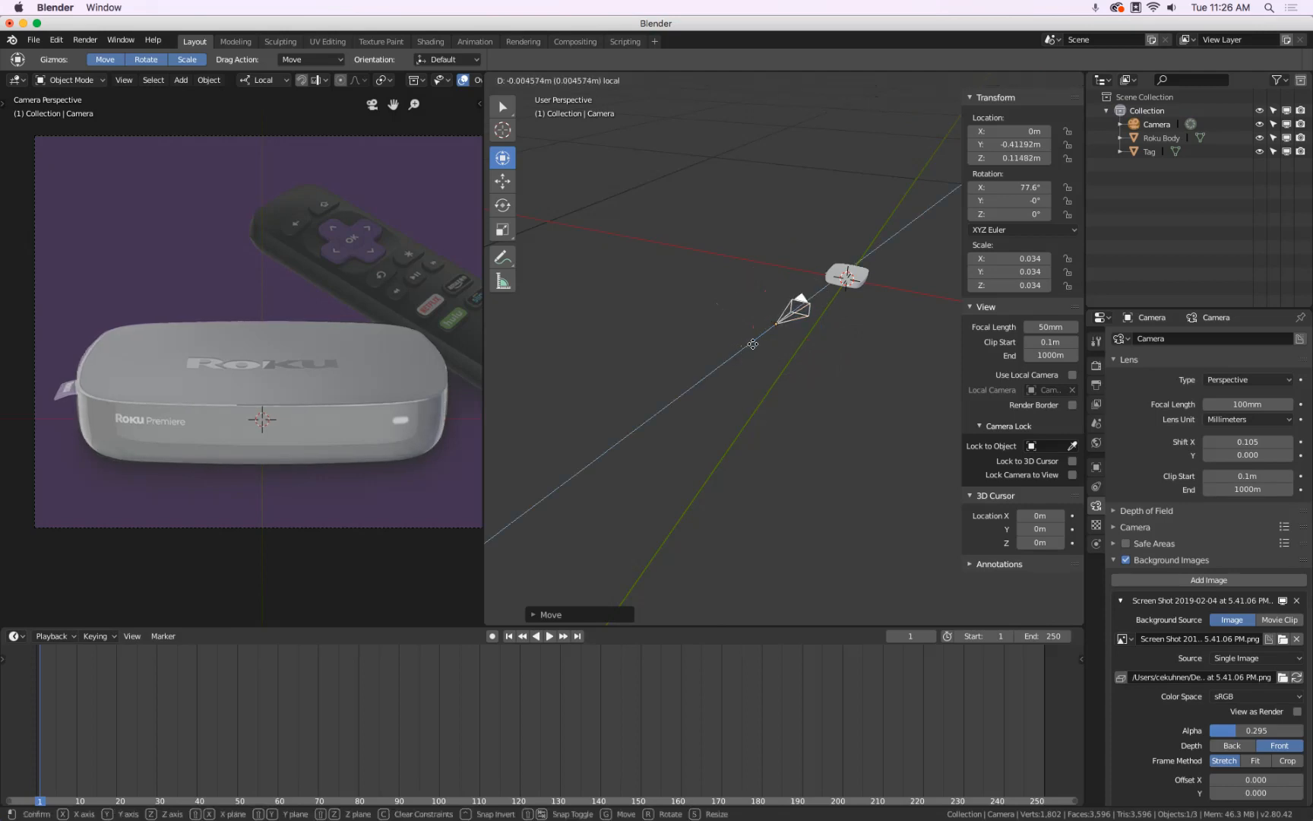
left_click(755, 342)
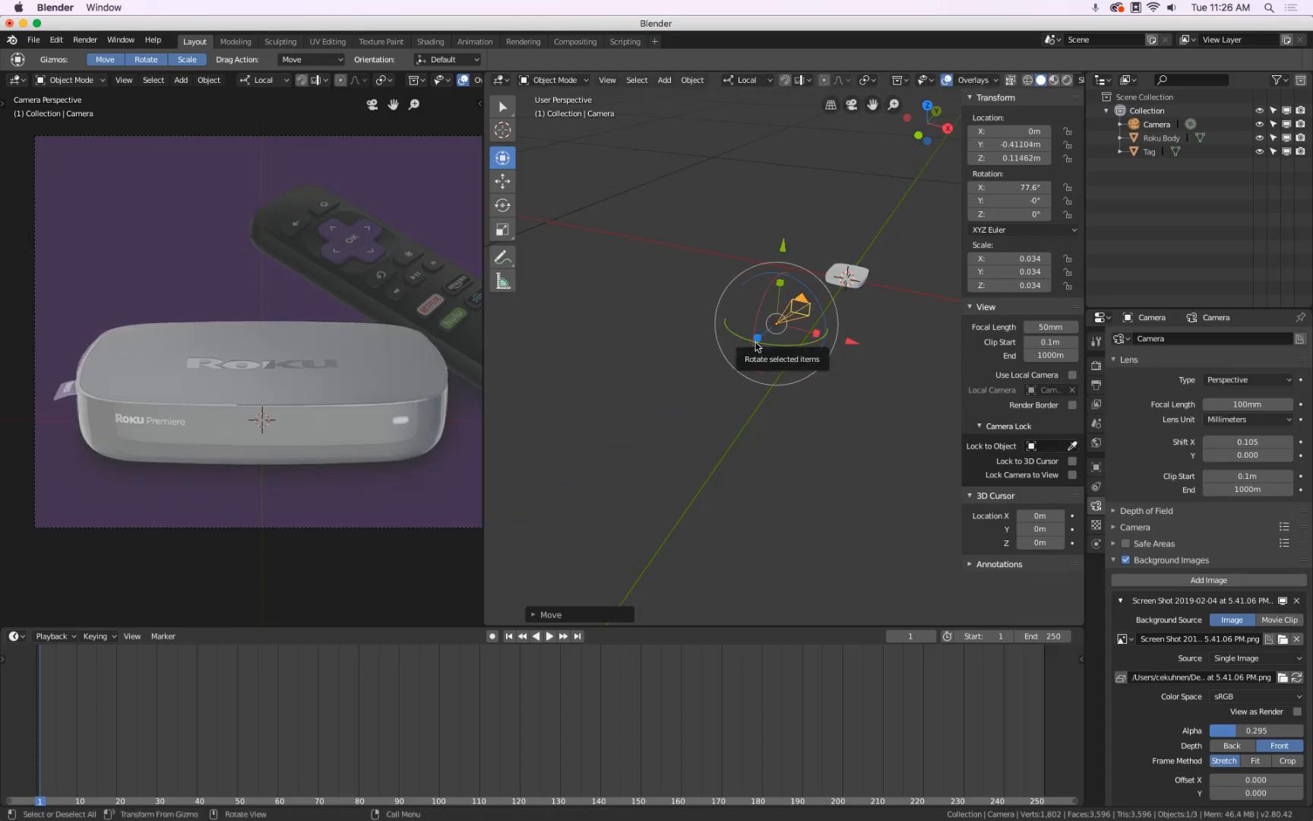
middle_click_drag(759, 351, 785, 354)
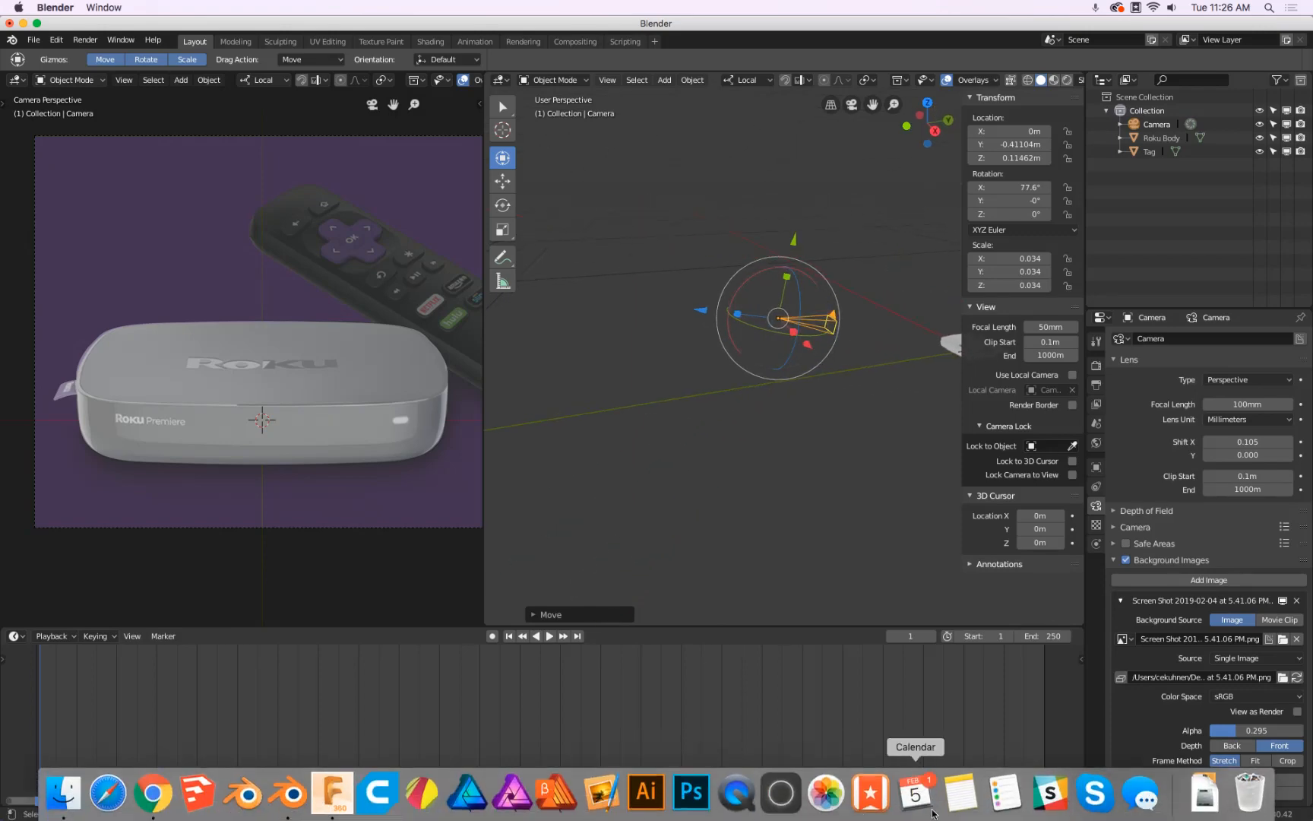
mouse_move(108, 818)
left_click(1204, 807)
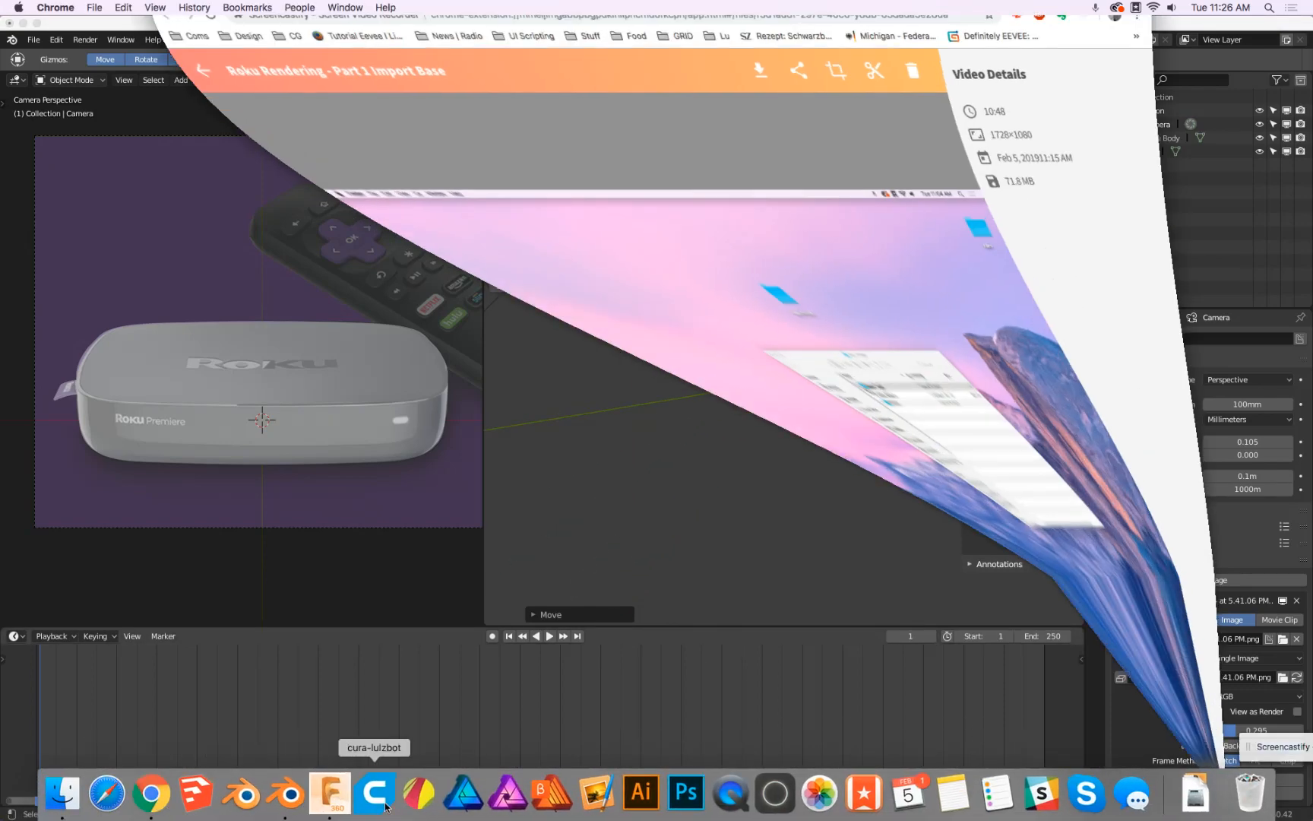